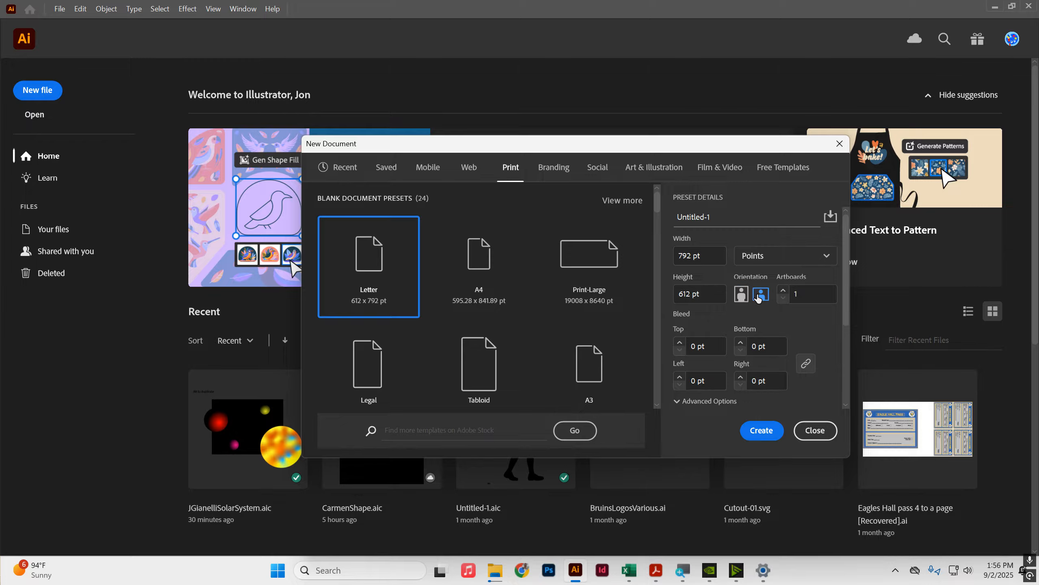
# Step: Create a new Letter-size print document with the color mode set to RGB Color
pyautogui.scroll(-3, 751, 302)
pyautogui.click(753, 301)
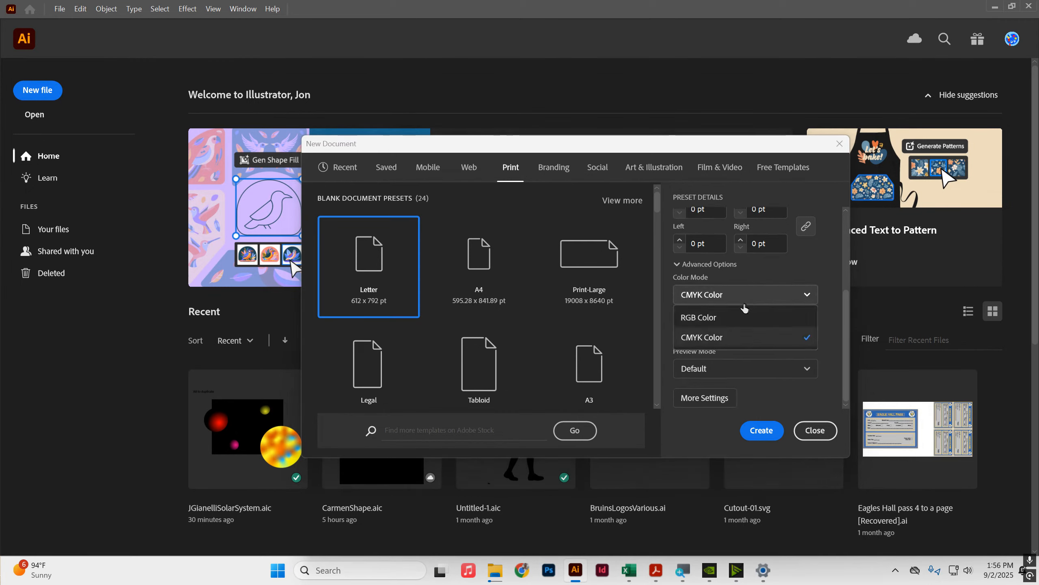
pyautogui.click(730, 326)
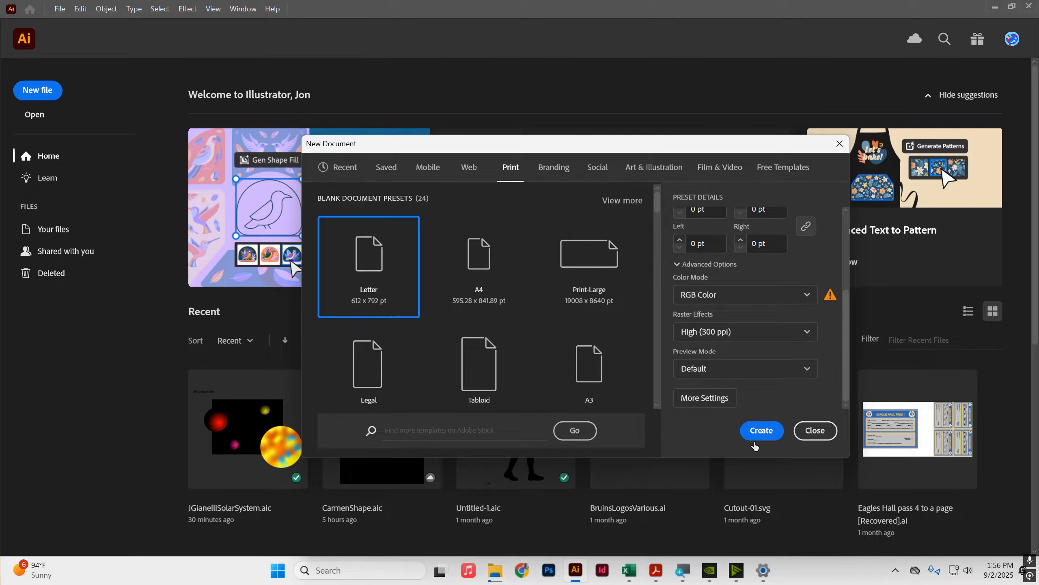
pyautogui.click(757, 431)
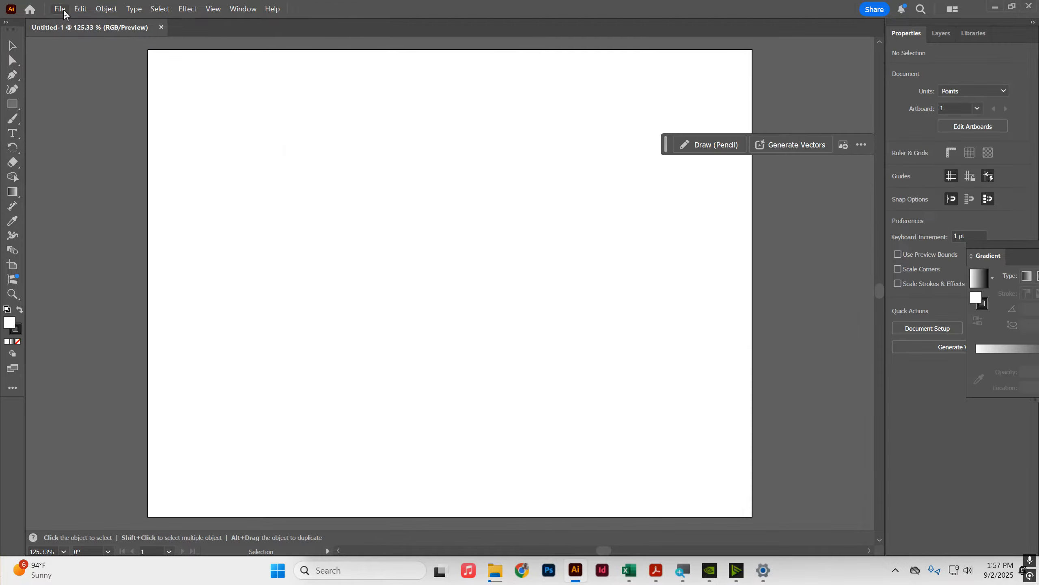
# Step: Save the document as a cloud document named with the student's name followed by SolarSystem
pyautogui.click(63, 14)
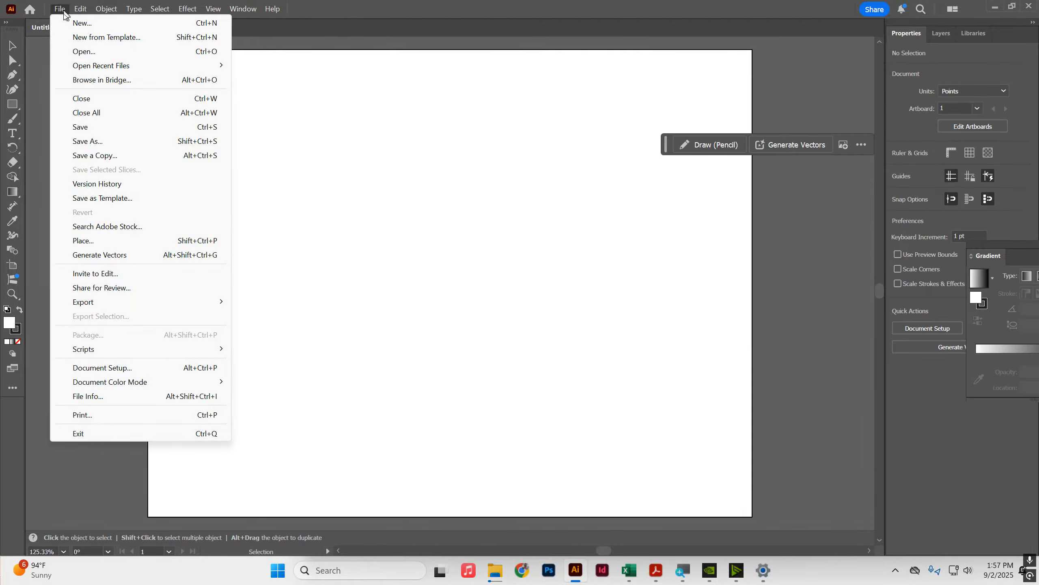
pyautogui.click(80, 145)
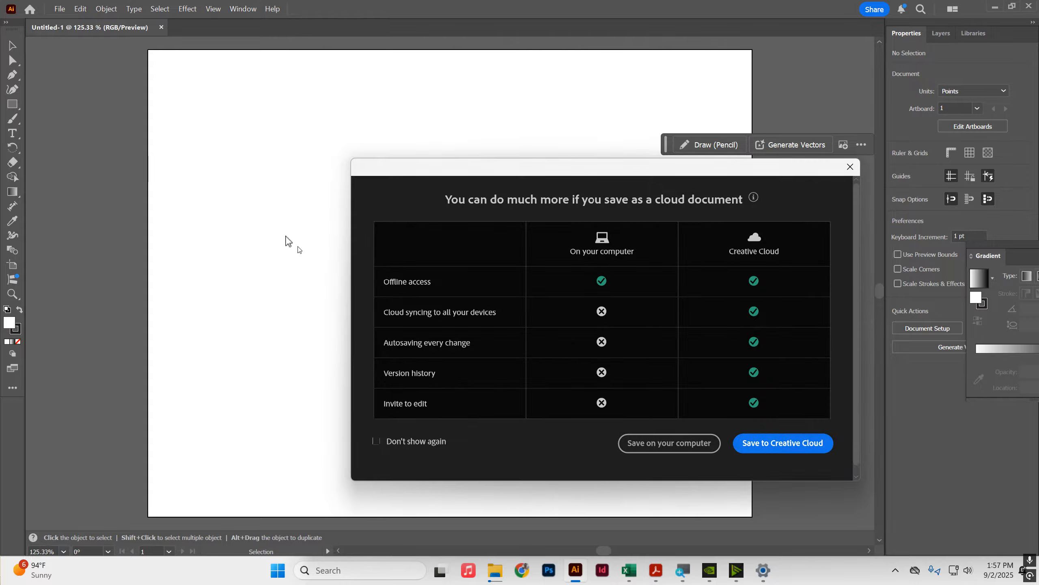
pyautogui.click(675, 442)
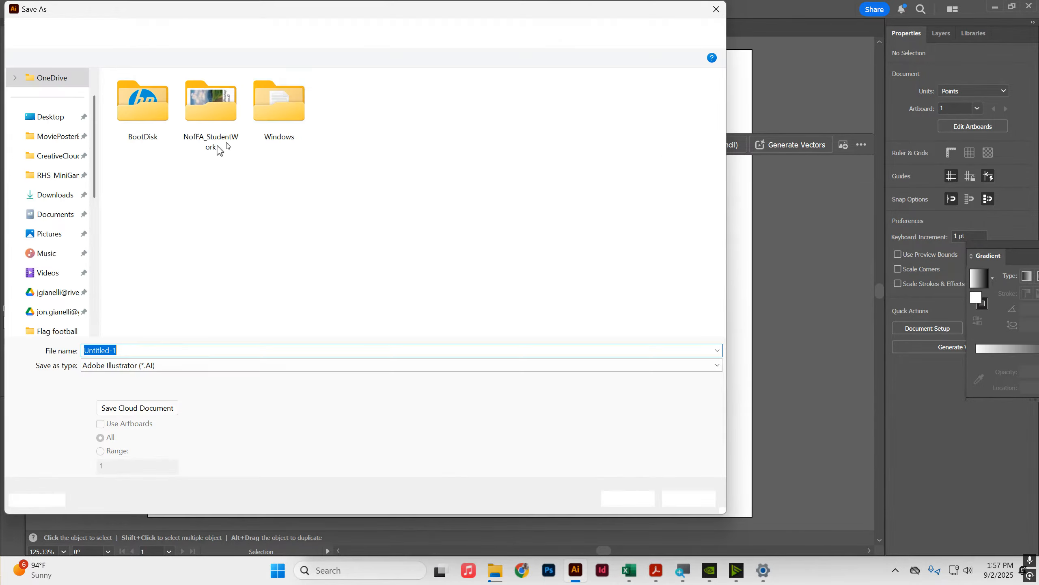
pyautogui.click(115, 415)
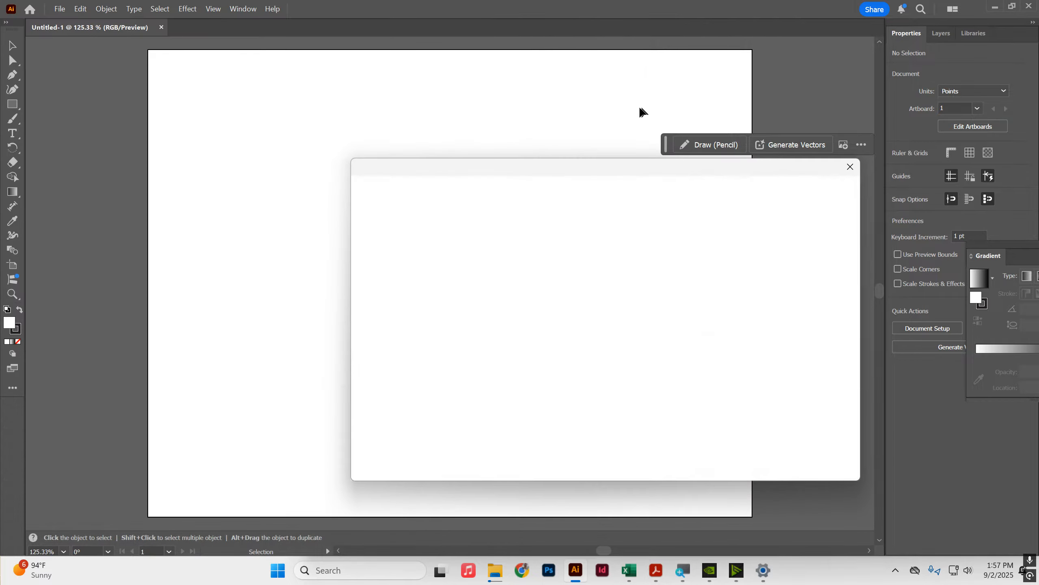
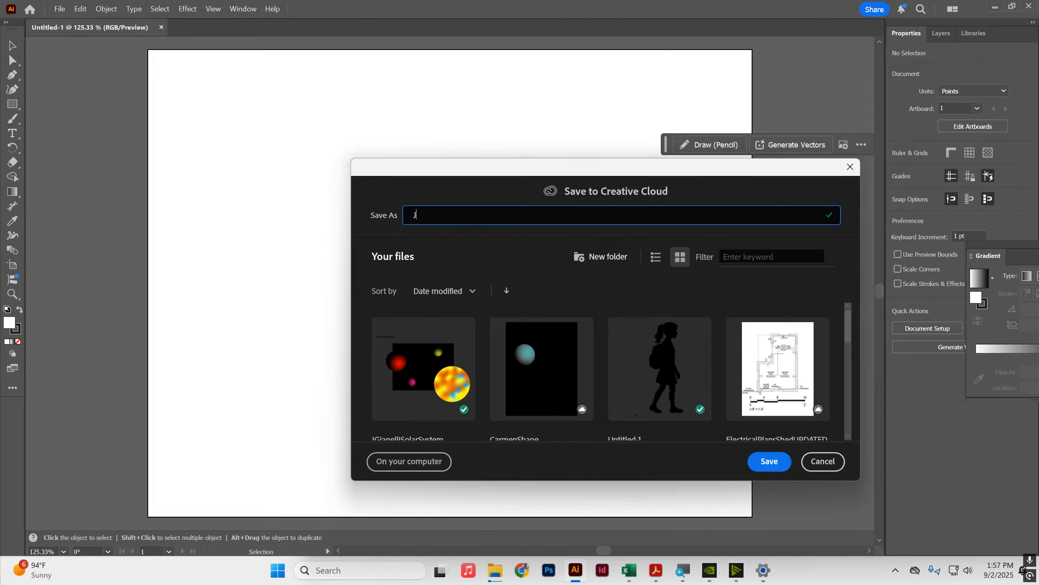
pyautogui.click(768, 461)
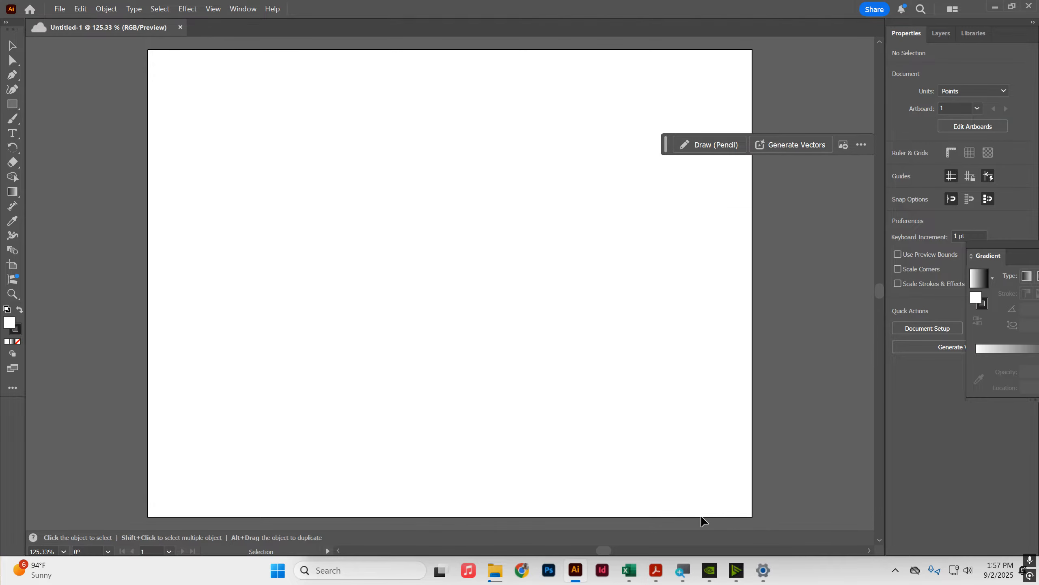
# Step: Draw a rectangle covering the whole artboard, extending slightly past its edges to about 807 by 627 pt
pyautogui.click(12, 104)
pyautogui.moveTo(147, 49); pyautogui.dragTo(755, 519)
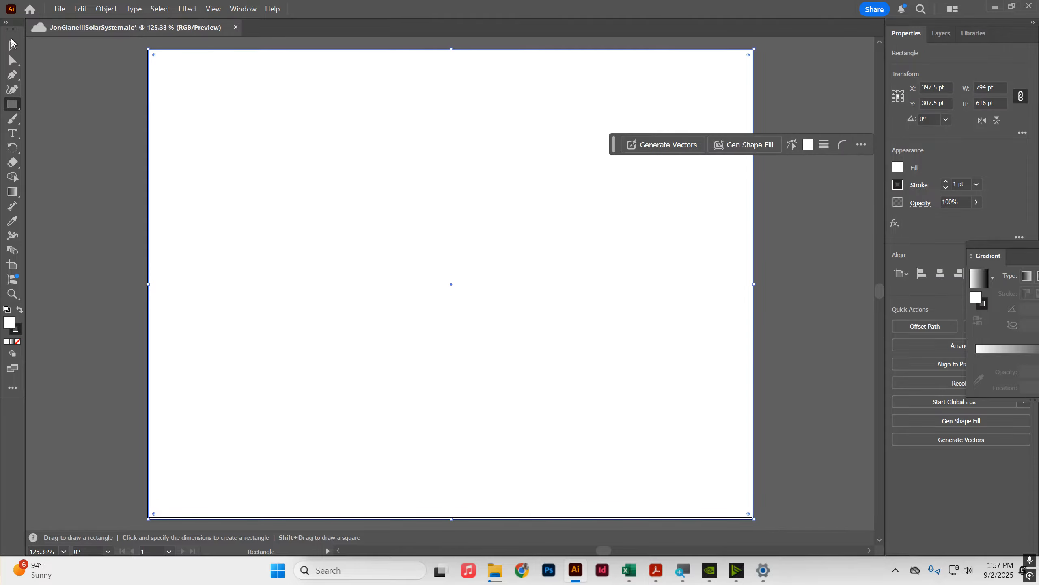
pyautogui.moveTo(148, 48); pyautogui.dragTo(145, 47)
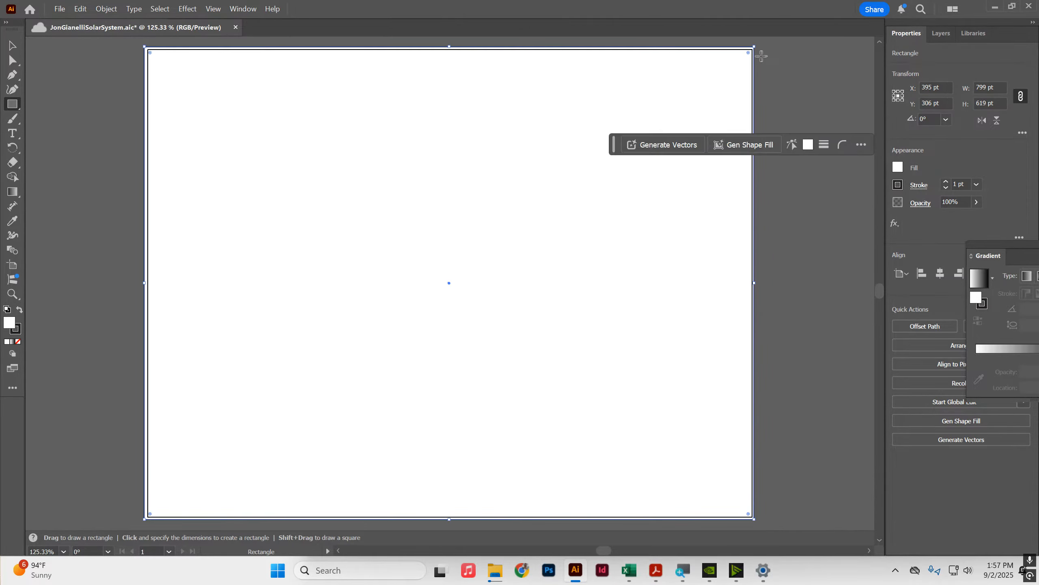
pyautogui.click(12, 42)
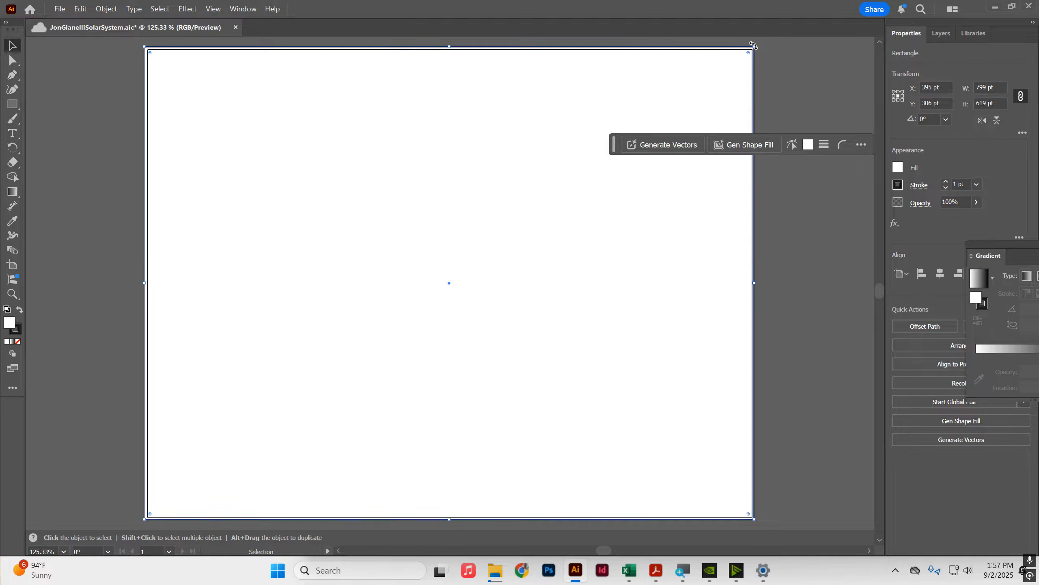
pyautogui.moveTo(752, 46); pyautogui.dragTo(761, 123)
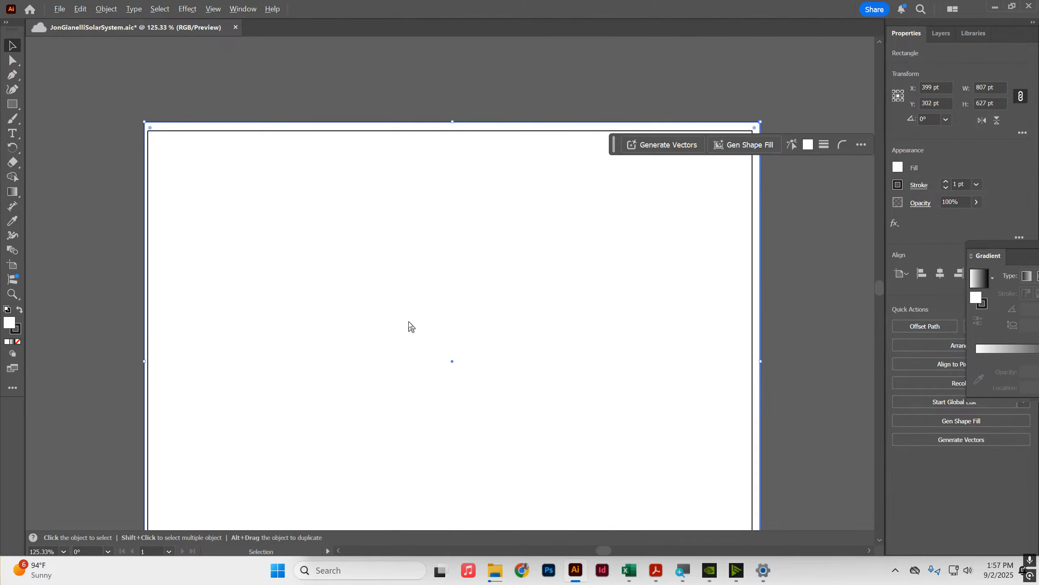
# Step: Fill the background rectangle with black
pyautogui.scroll(-3, 409, 323)
pyautogui.scroll(4, 413, 418)
pyautogui.scroll(-3, 413, 418)
pyautogui.scroll(2, 406, 415)
pyautogui.scroll(-1, 405, 414)
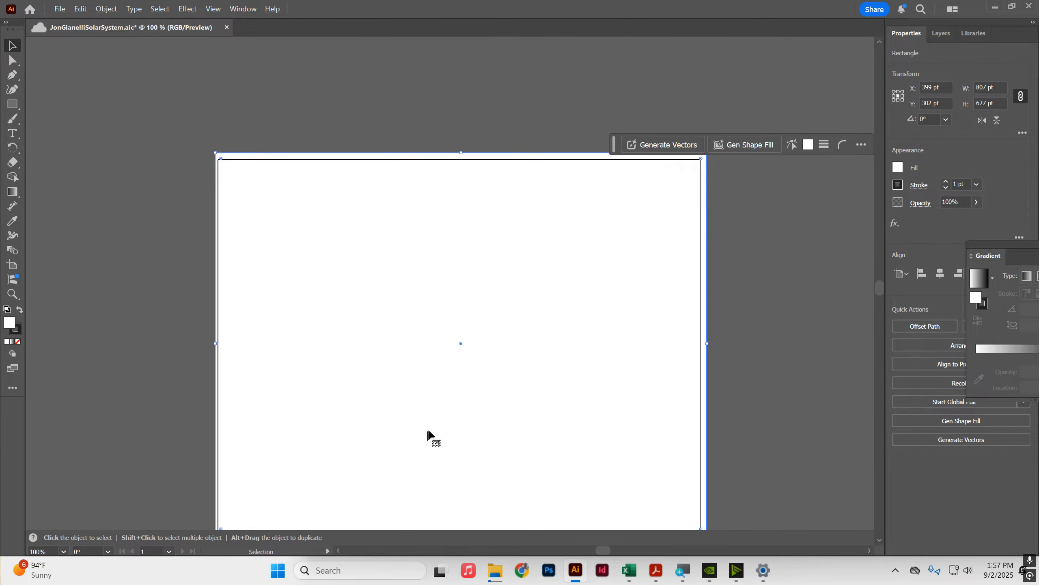
pyautogui.moveTo(397, 377); pyautogui.dragTo(483, 343)
pyautogui.moveTo(547, 375); pyautogui.dragTo(517, 364)
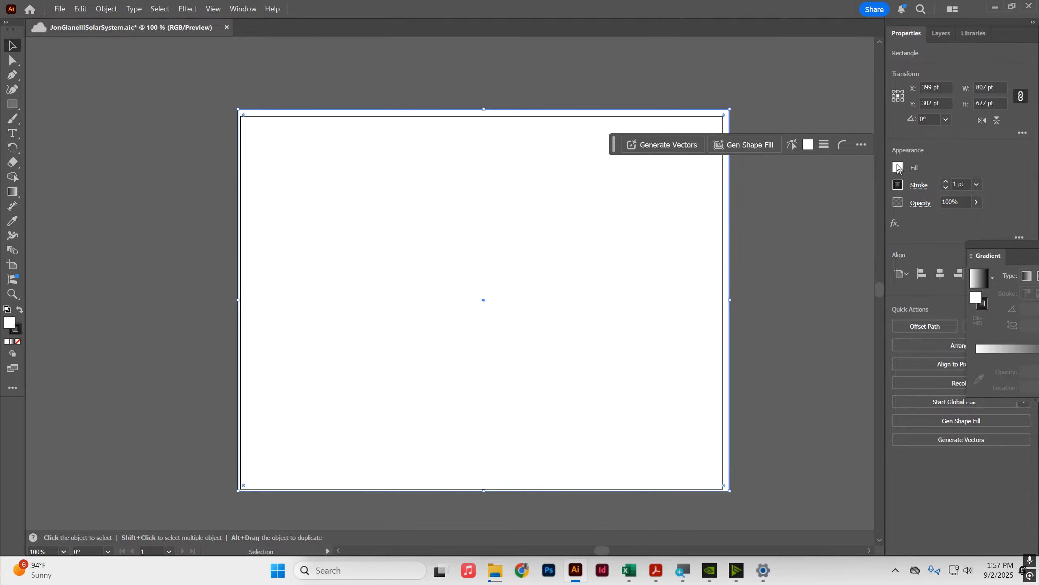
pyautogui.click(898, 167)
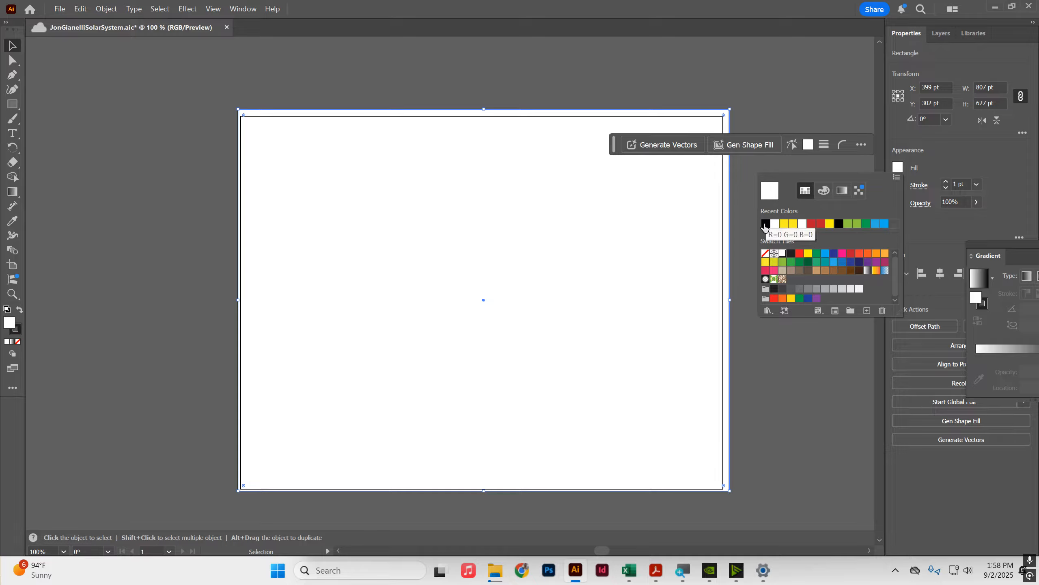
pyautogui.click(823, 192)
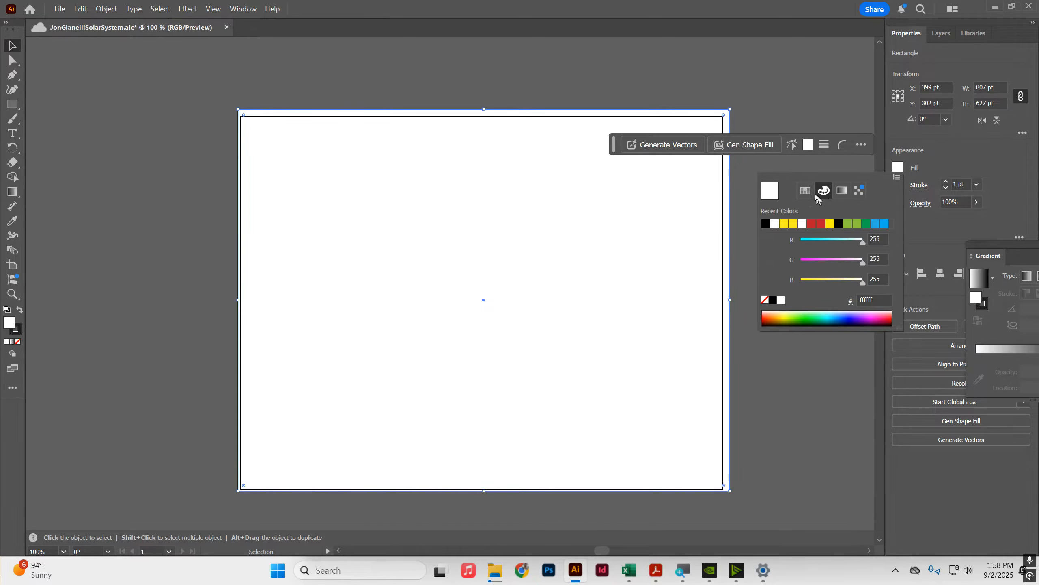
pyautogui.click(804, 191)
pyautogui.click(765, 224)
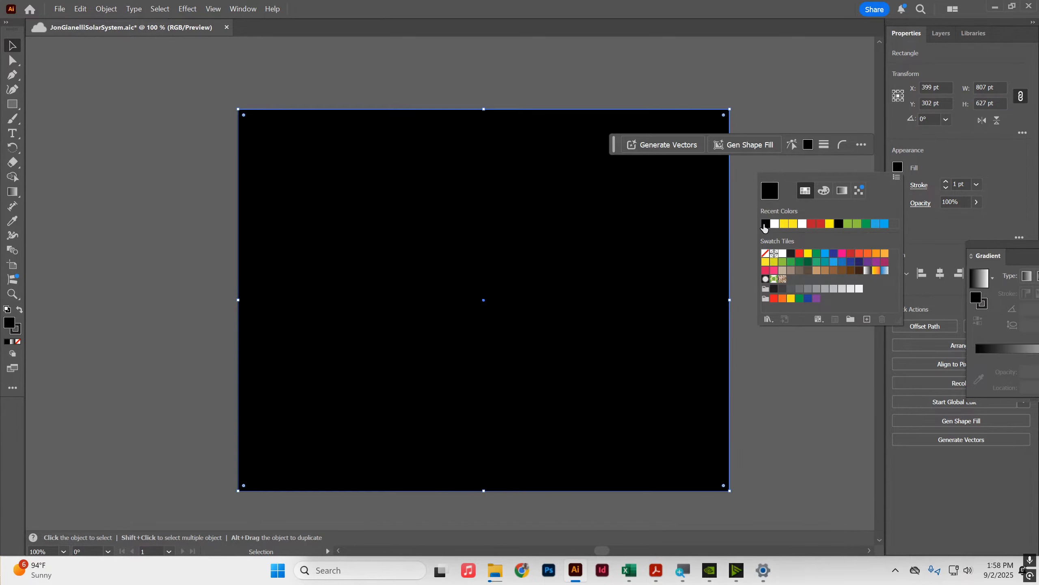
# Step: Set the background rectangle's stroke to none
pyautogui.click(963, 139)
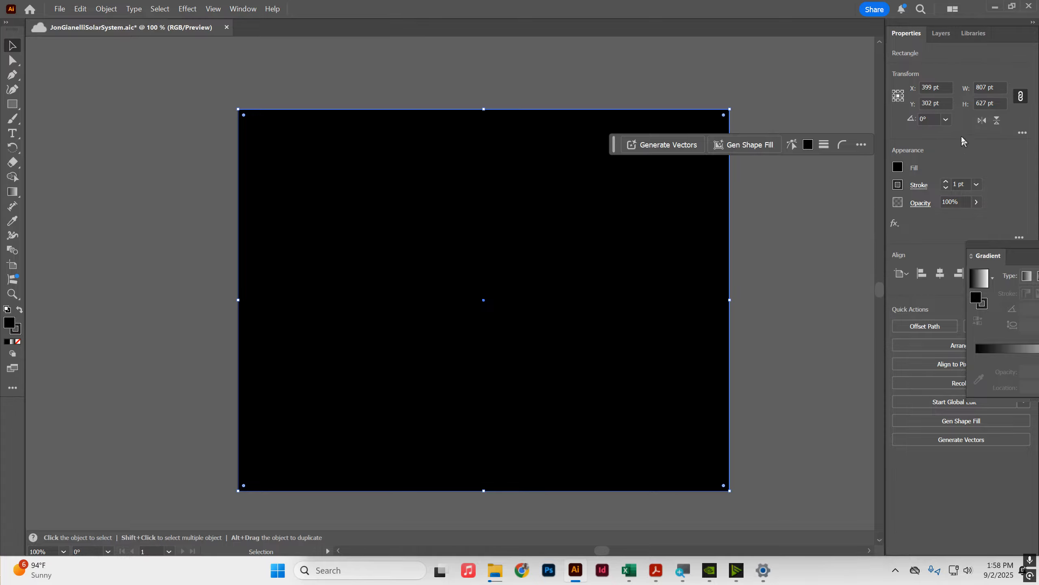
pyautogui.click(899, 186)
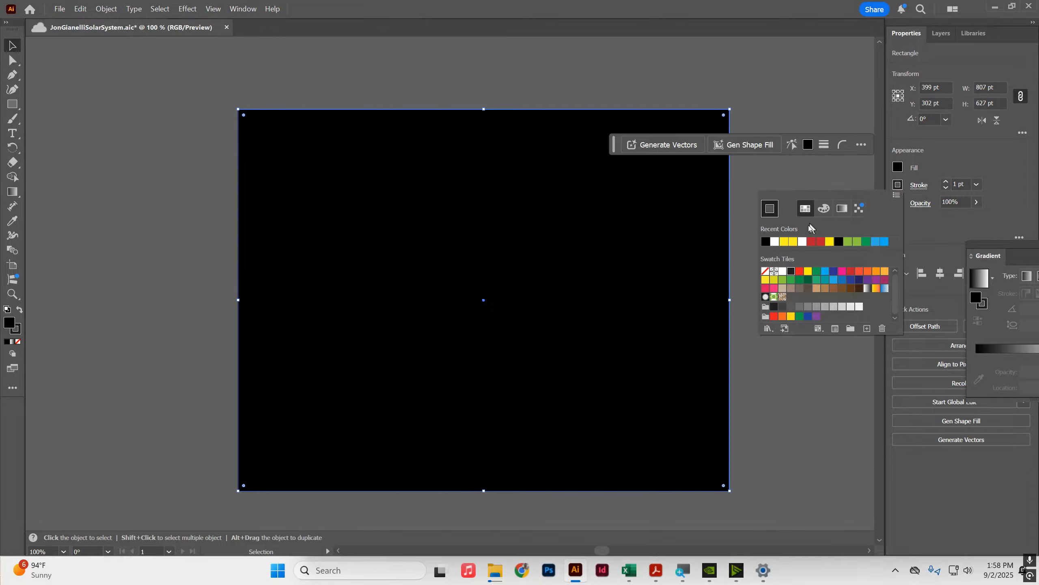
pyautogui.click(765, 272)
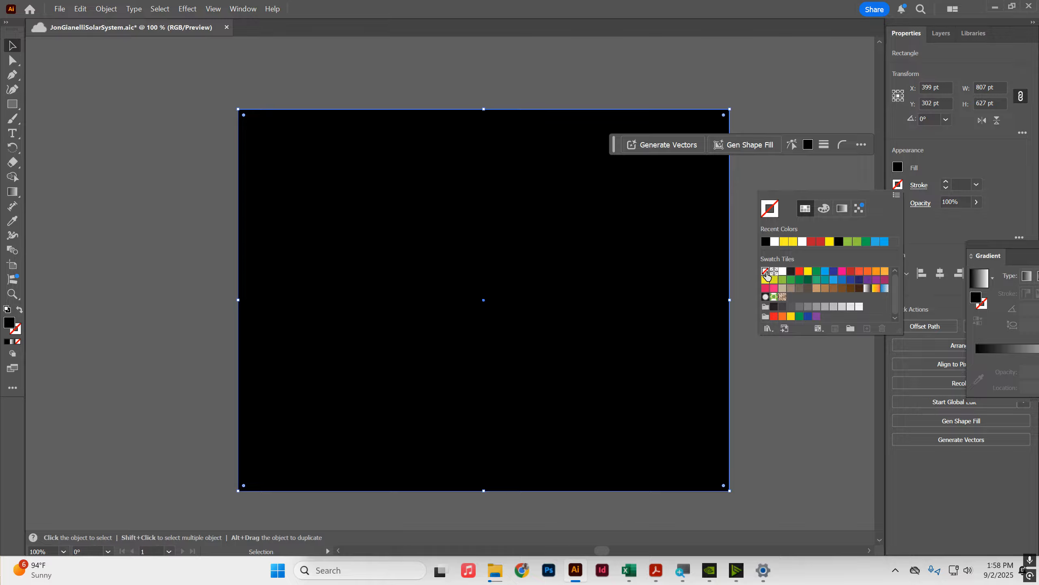
pyautogui.click(791, 102)
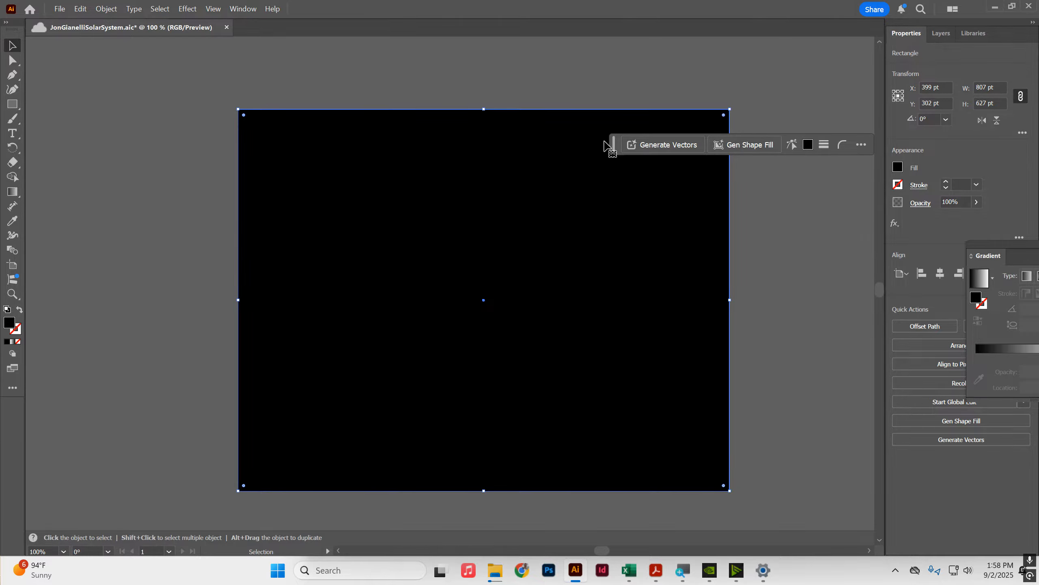
# Step: Lock the background rectangle in the Layers panel
pyautogui.click(950, 34)
pyautogui.click(925, 75)
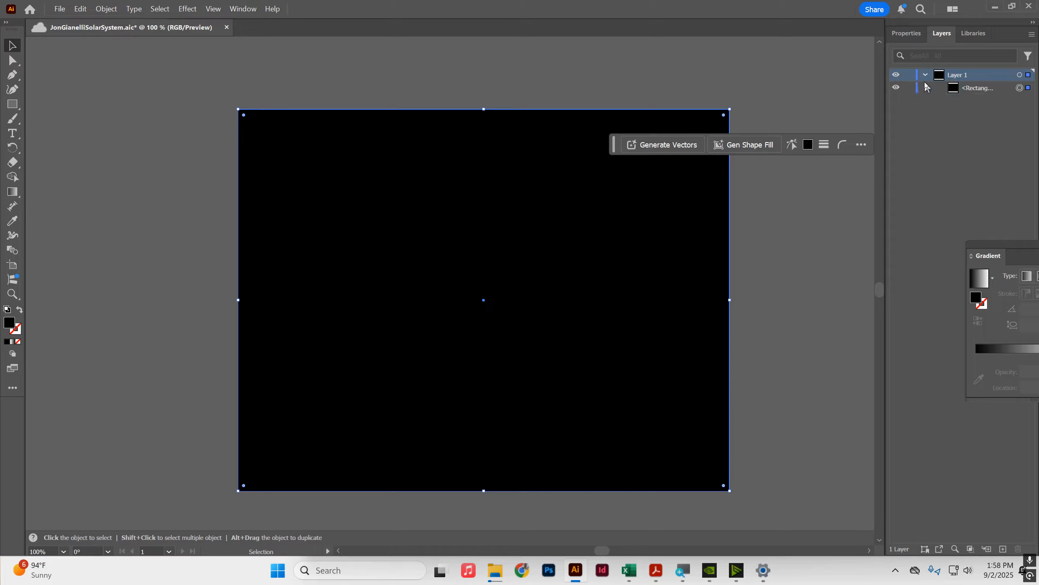
pyautogui.click(926, 75)
pyautogui.click(926, 75)
pyautogui.click(909, 88)
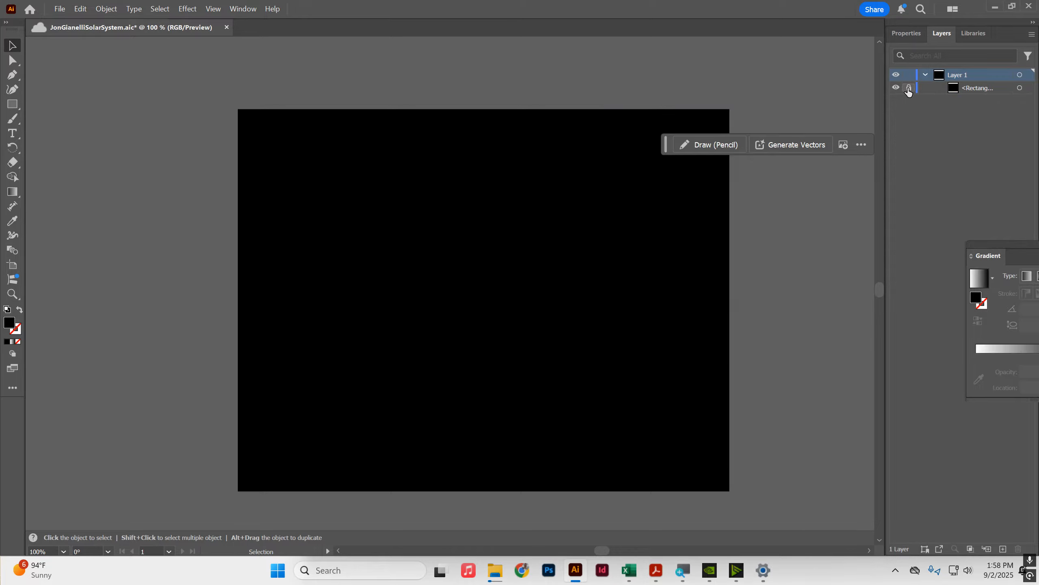
# Step: Try selecting and dragging the locked background rectangle on the artboard
pyautogui.moveTo(528, 204); pyautogui.dragTo(738, 400)
pyautogui.moveTo(320, 94); pyautogui.dragTo(690, 443)
pyautogui.moveTo(364, 170); pyautogui.dragTo(586, 419)
# Step: Draw a circle about 249 pt wide in the upper left of the artboard with the Ellipse tool
pyautogui.click(12, 104)
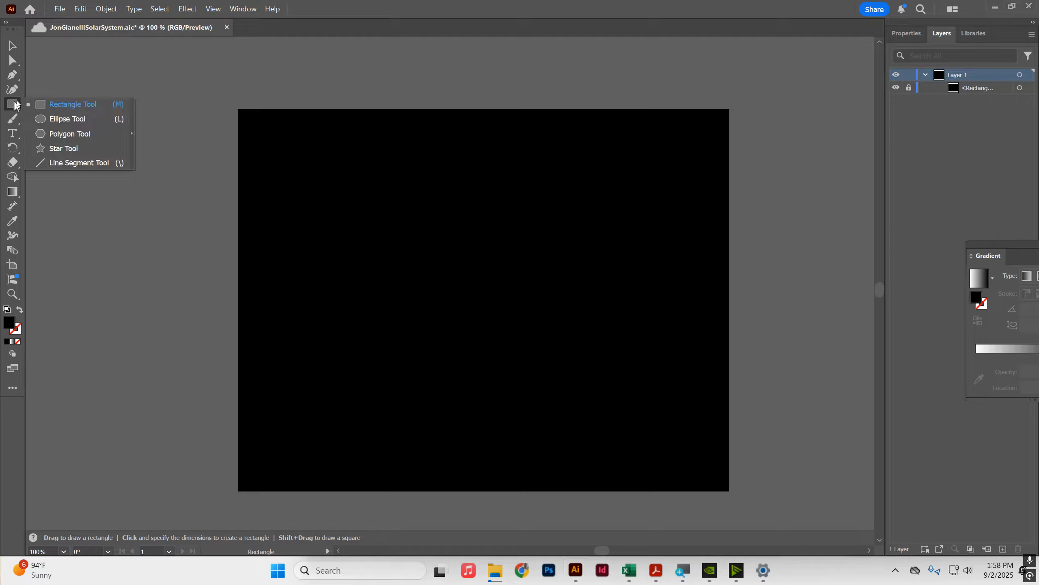
pyautogui.click(59, 120)
pyautogui.moveTo(281, 149); pyautogui.dragTo(432, 301)
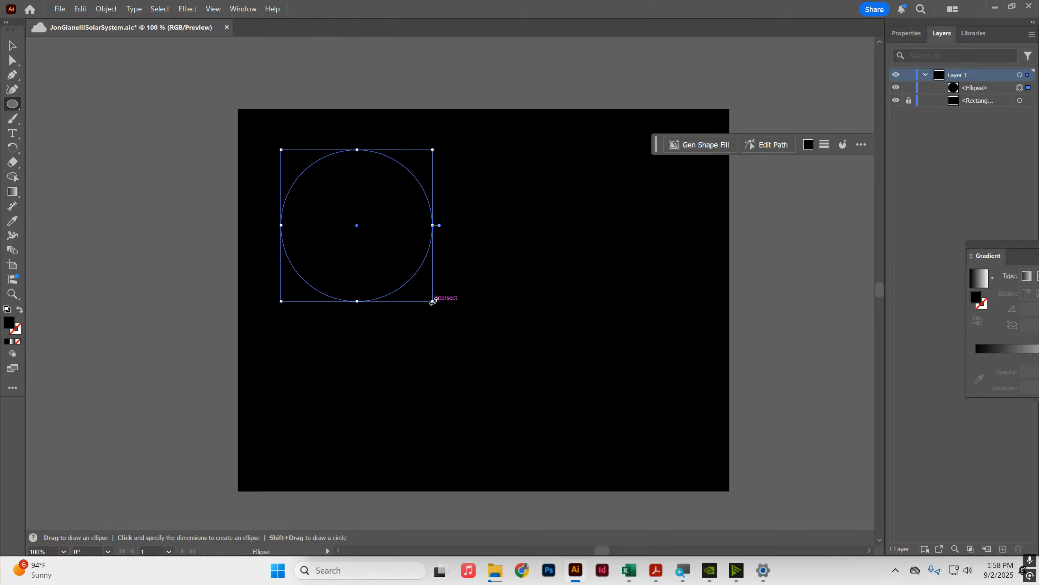
# Step: Apply a linear black-to-white gradient fill to the circle with the Gradient tool
pyautogui.click(907, 33)
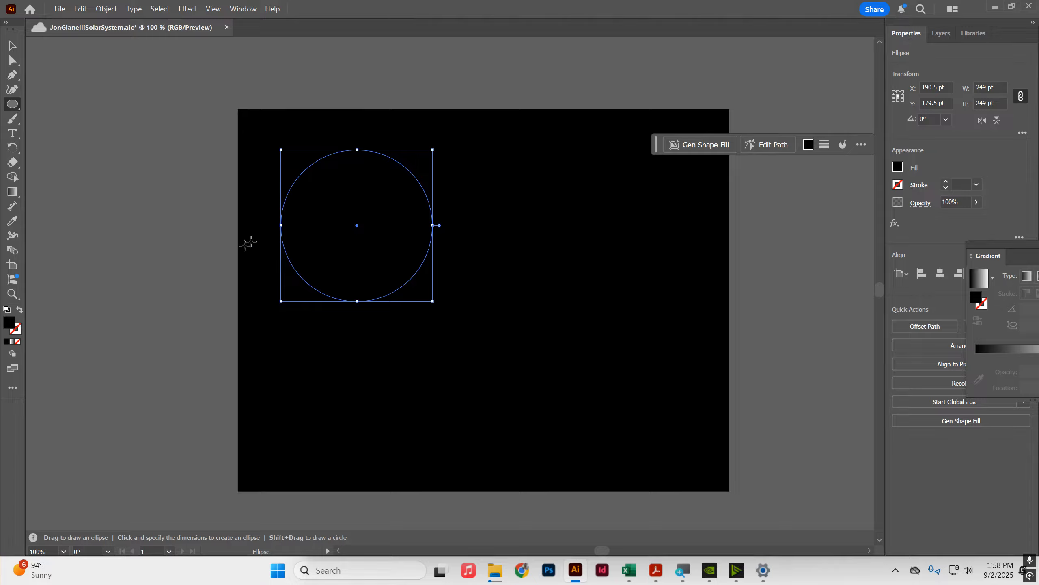
pyautogui.click(12, 340)
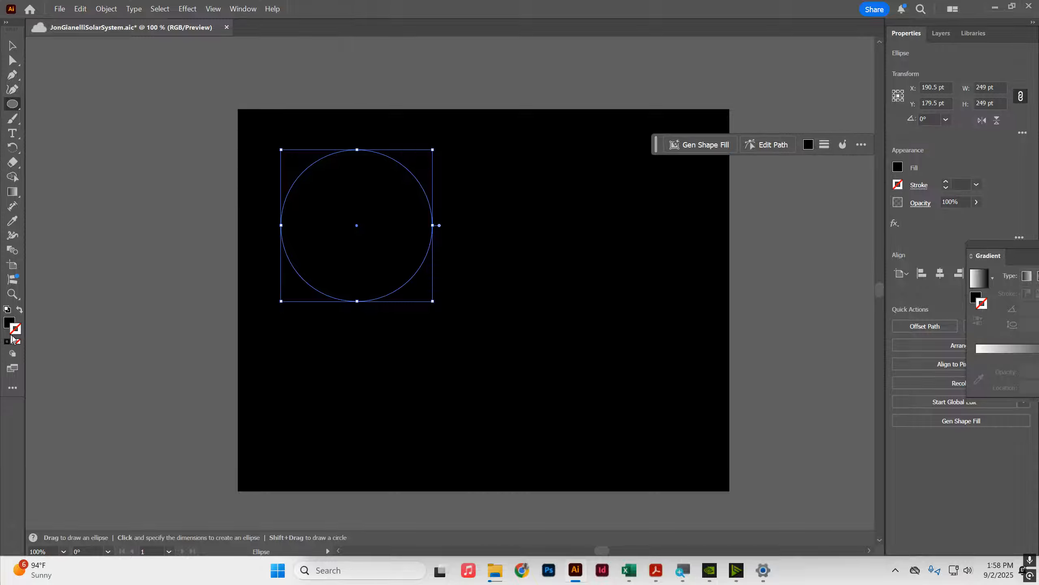
pyautogui.click(9, 321)
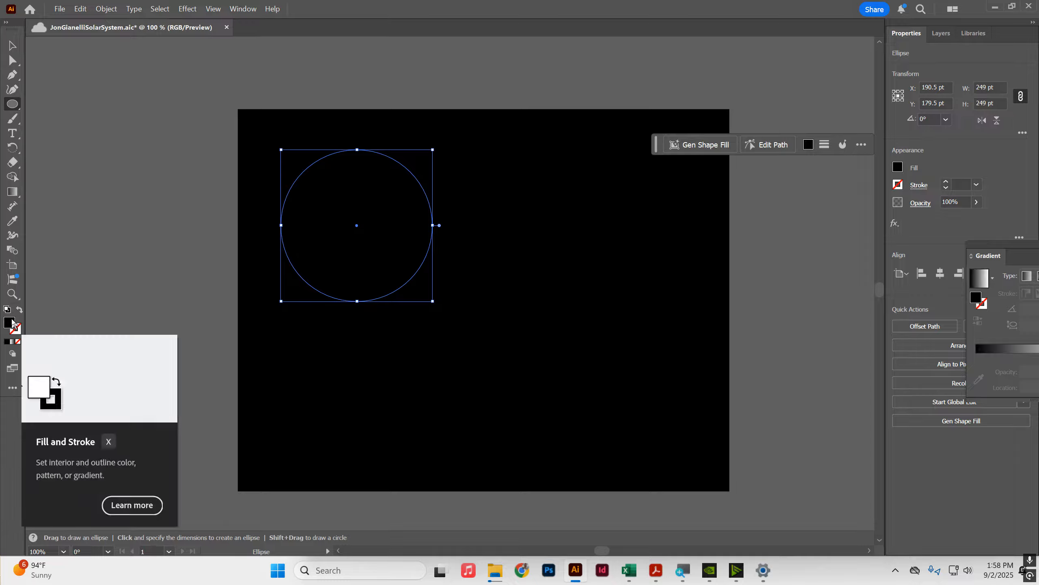
pyautogui.click(13, 191)
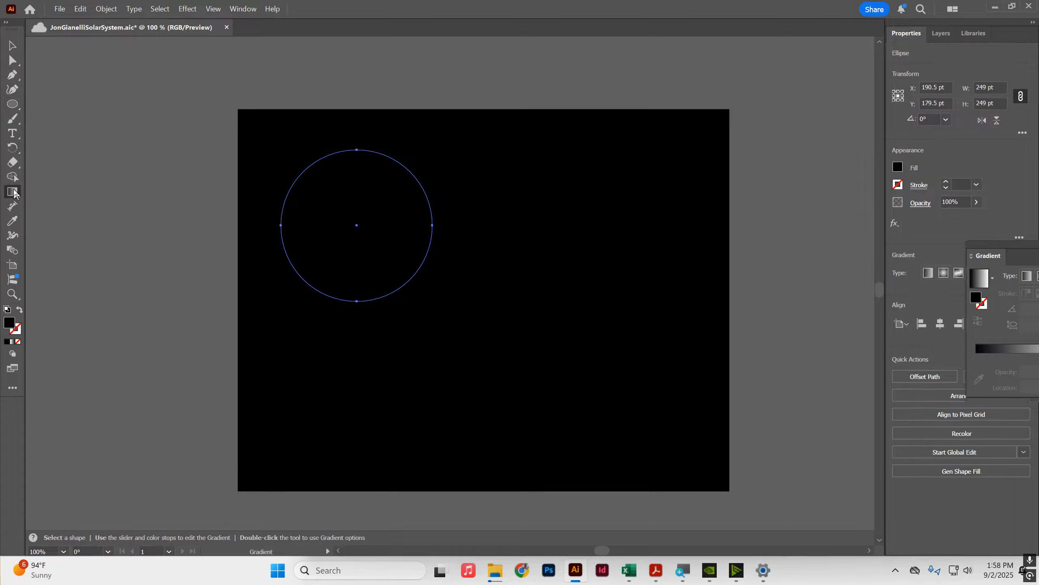
pyautogui.click(404, 209)
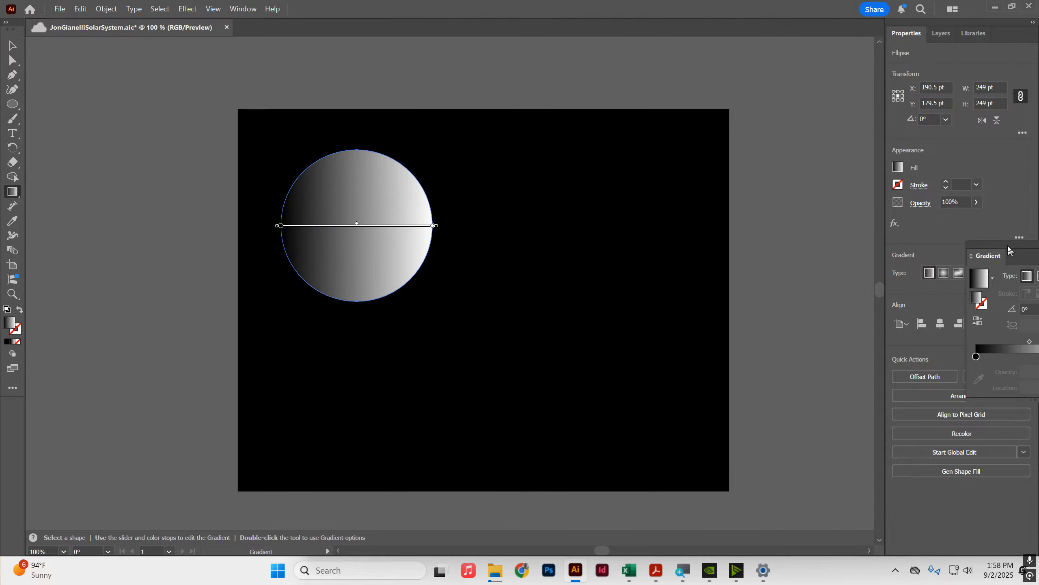
# Step: Open the Gradient panel and place it floating beside the circle over the artboard
pyautogui.moveTo(1009, 249); pyautogui.dragTo(506, 214)
pyautogui.click(599, 211)
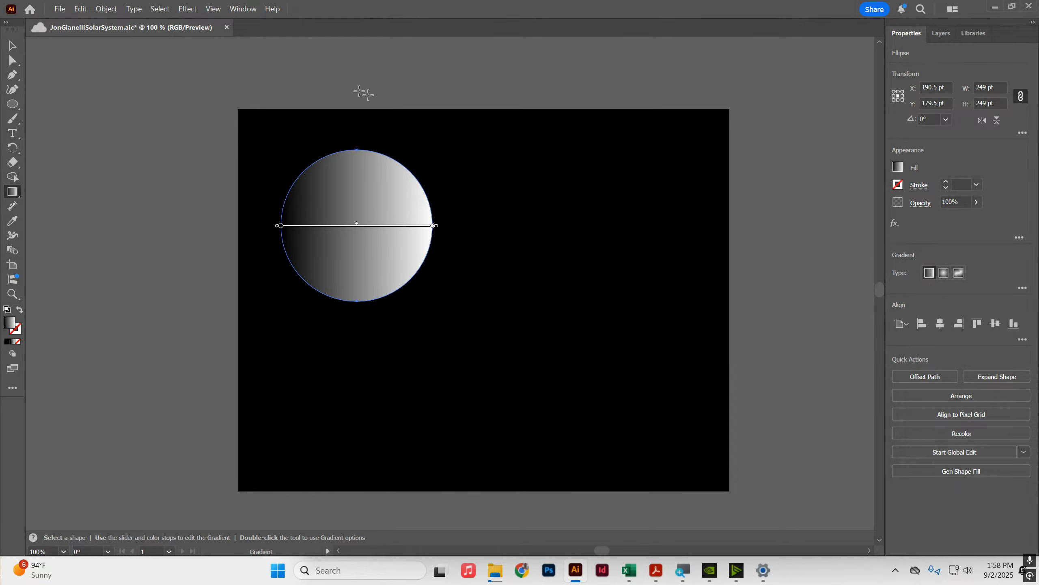
pyautogui.click(238, 6)
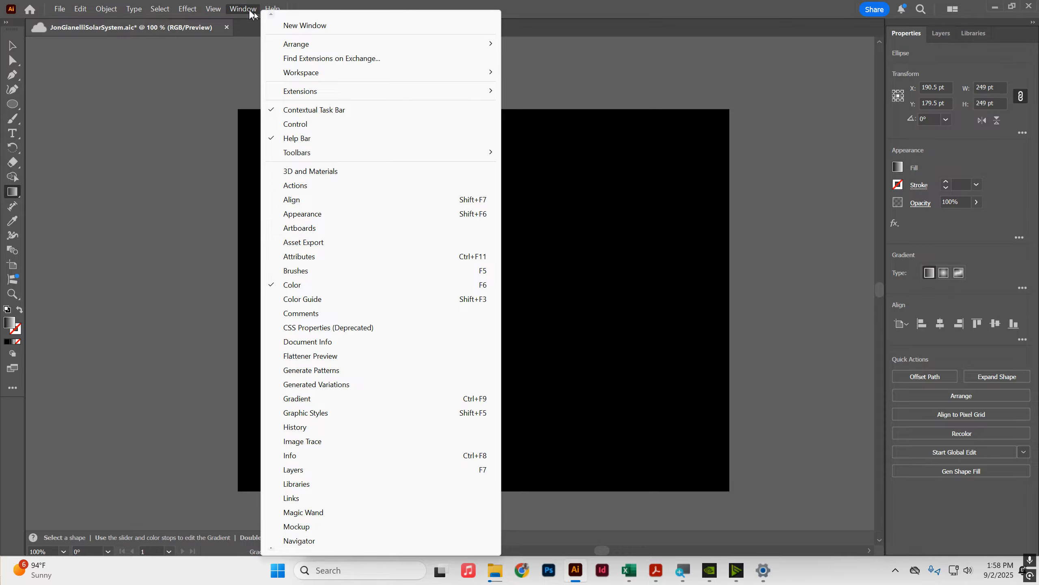
pyautogui.click(292, 398)
pyautogui.moveTo(529, 211); pyautogui.dragTo(695, 126)
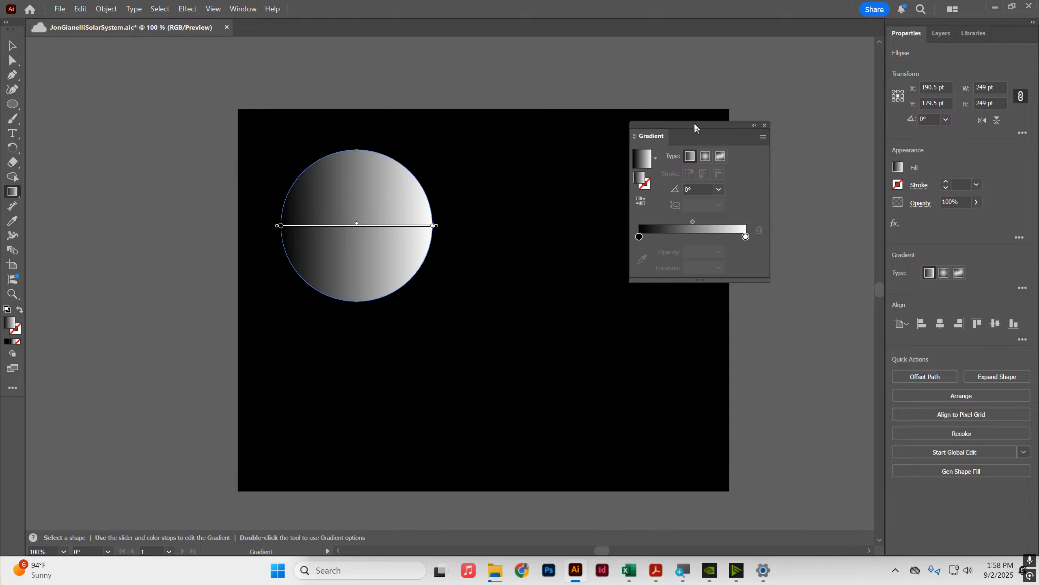
# Step: Switch the circle's gradient fill from linear to radial
pyautogui.click(243, 8)
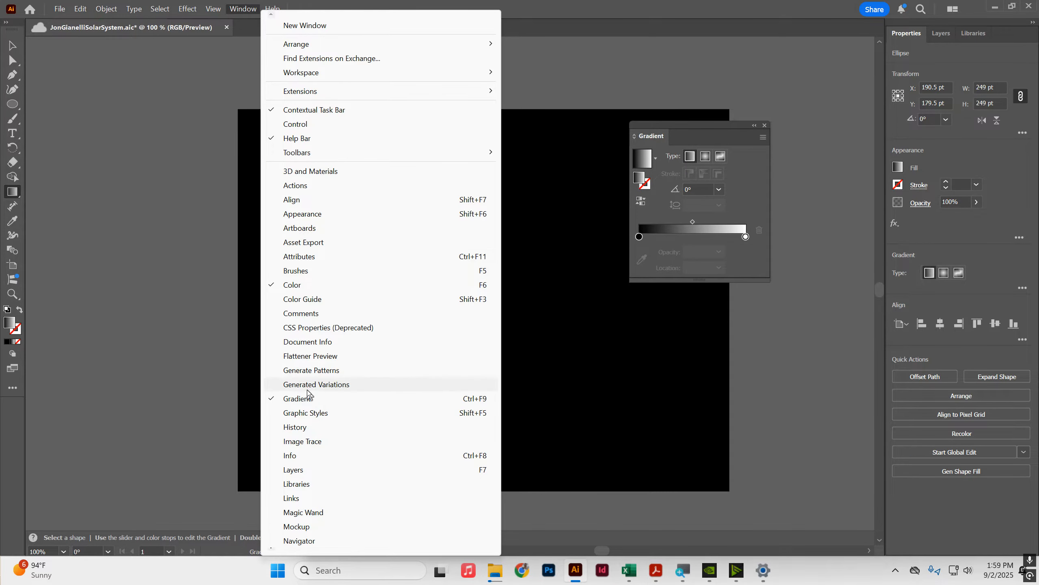
pyautogui.click(718, 130)
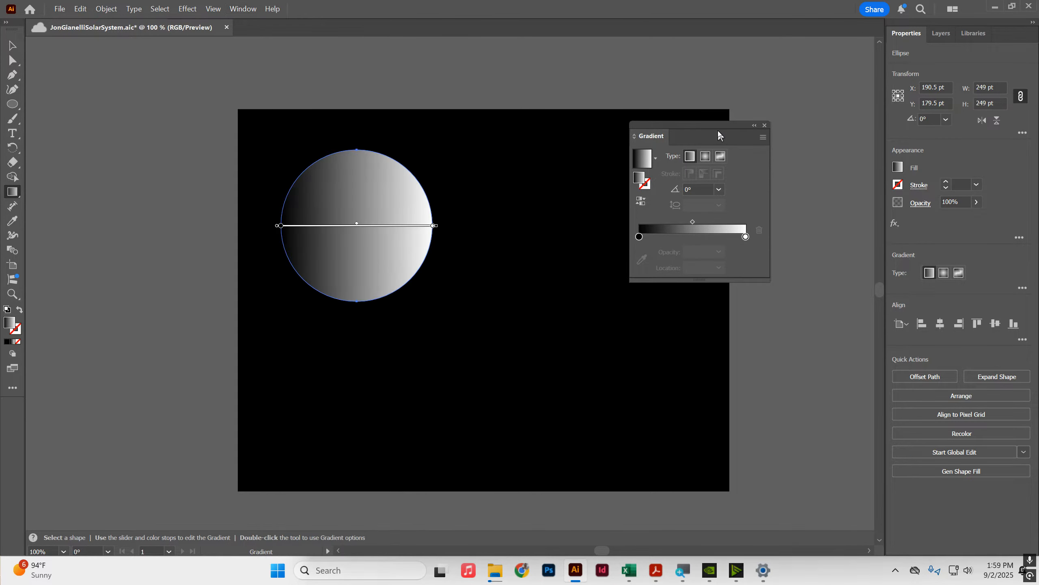
pyautogui.click(706, 157)
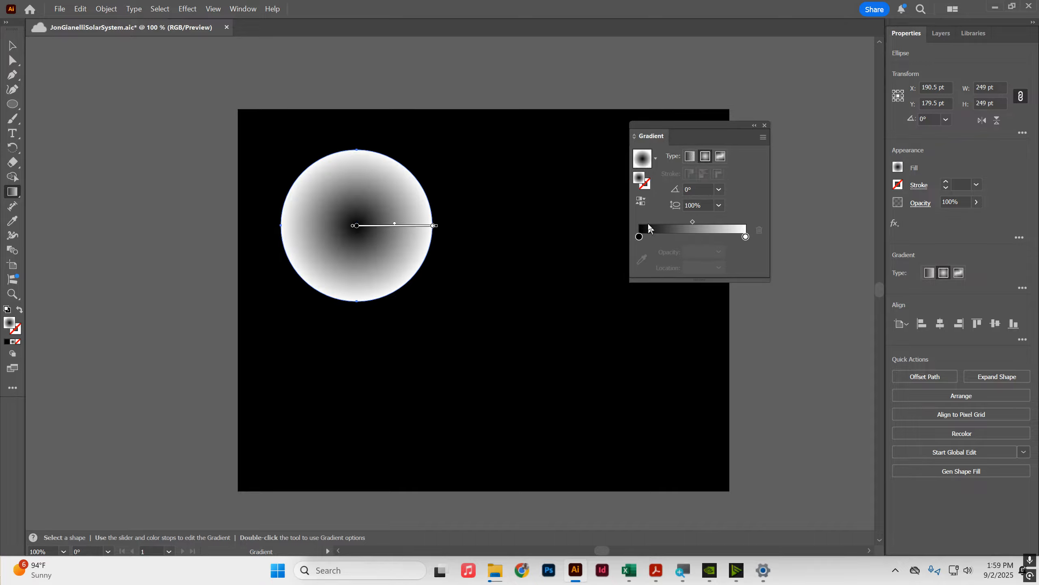
pyautogui.click(639, 237)
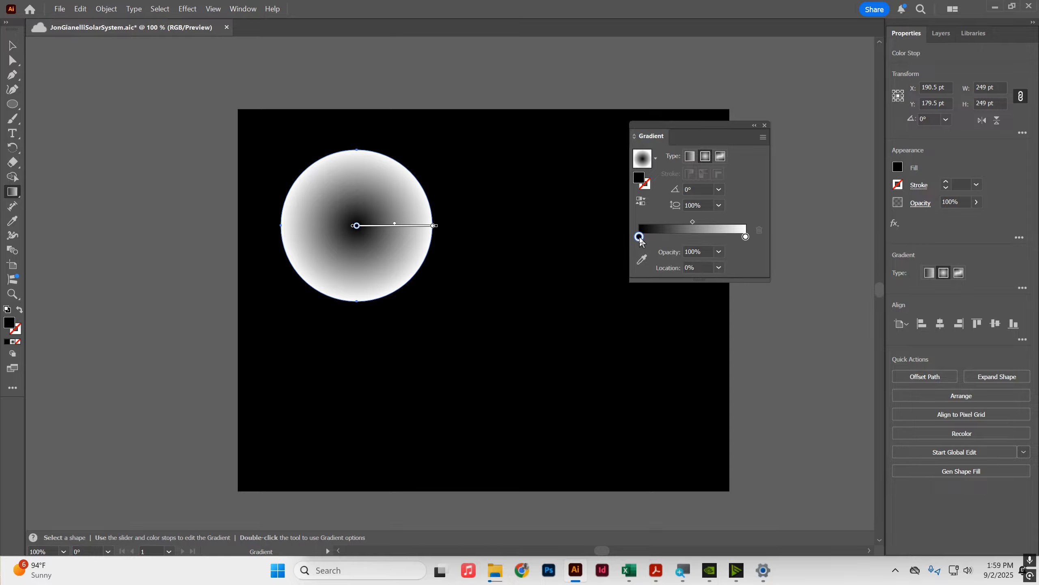
pyautogui.click(745, 237)
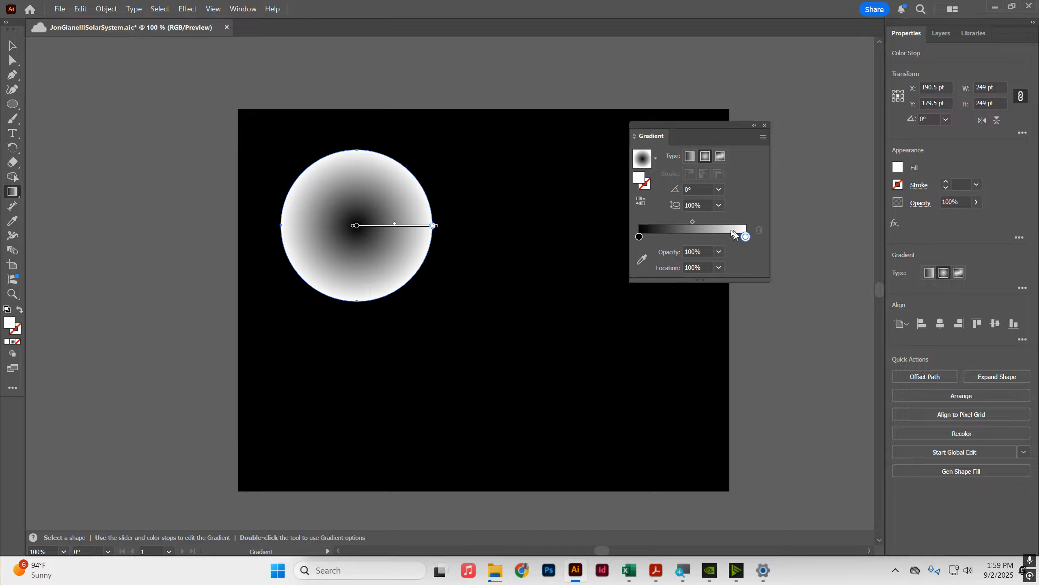
pyautogui.doubleClick(640, 180)
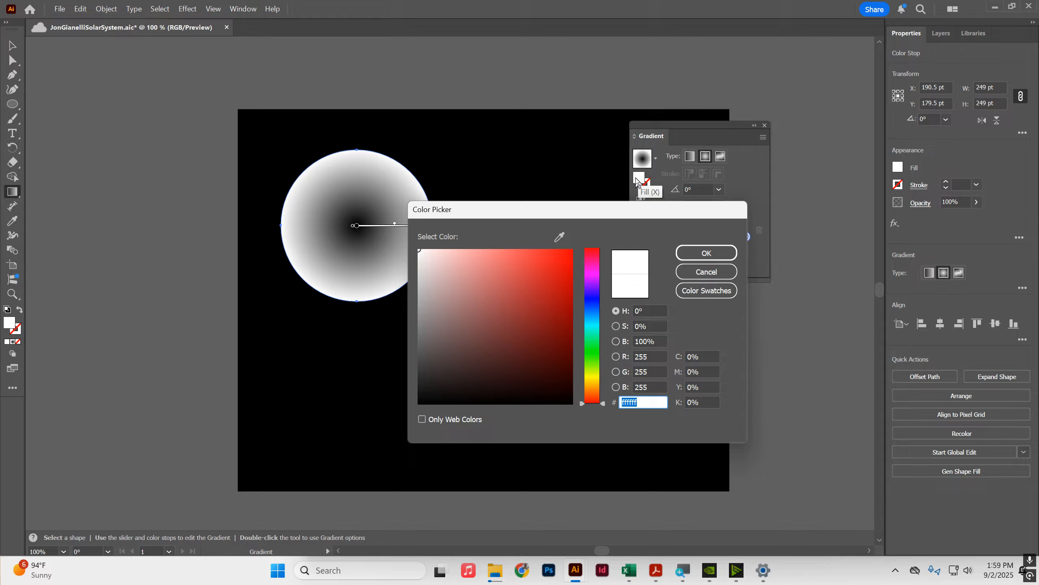
pyautogui.click(688, 268)
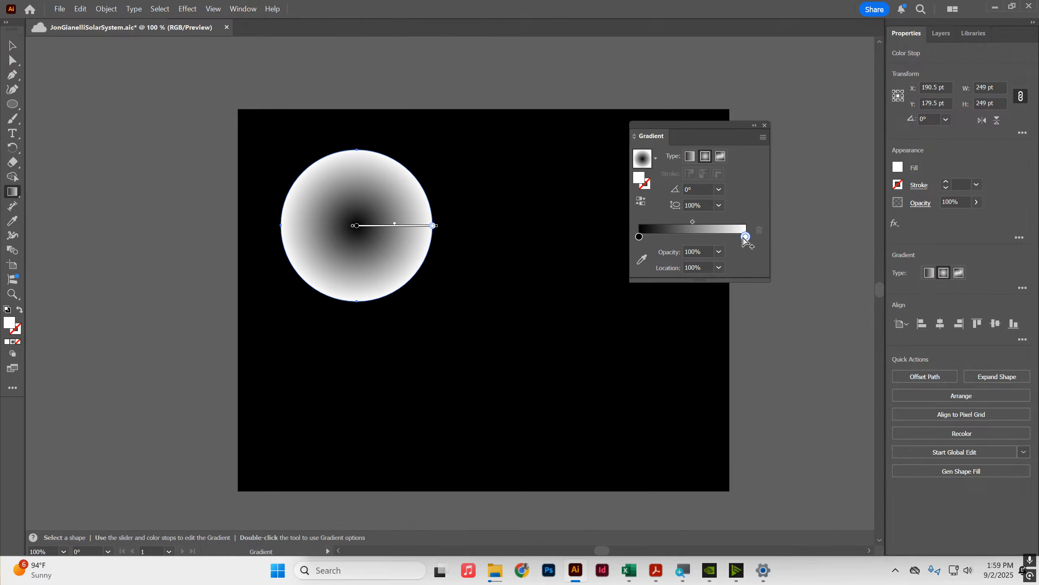
# Step: Set the gradient's outer color stop to black from the swatches
pyautogui.doubleClick(746, 237)
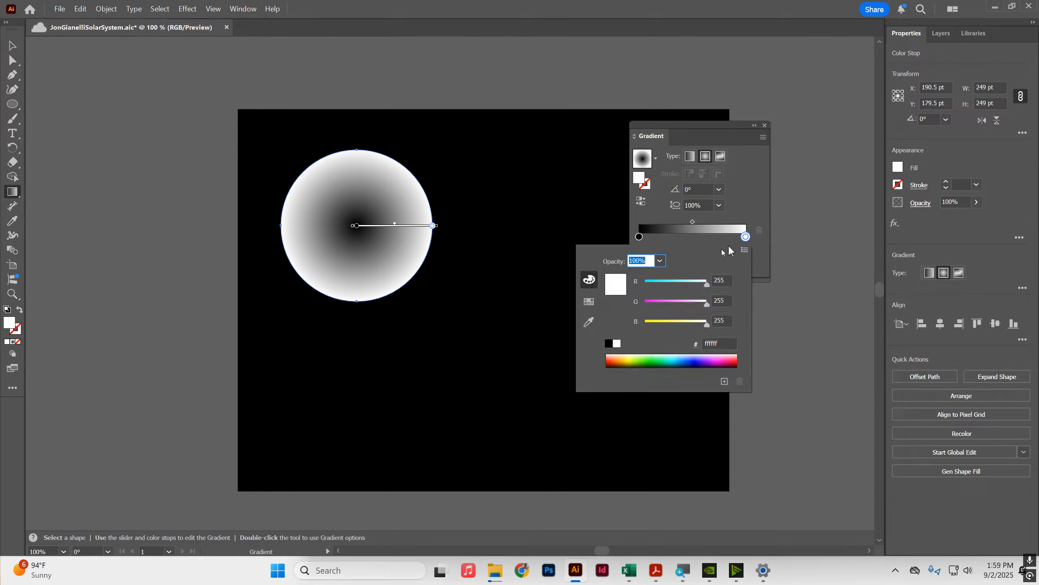
pyautogui.click(588, 301)
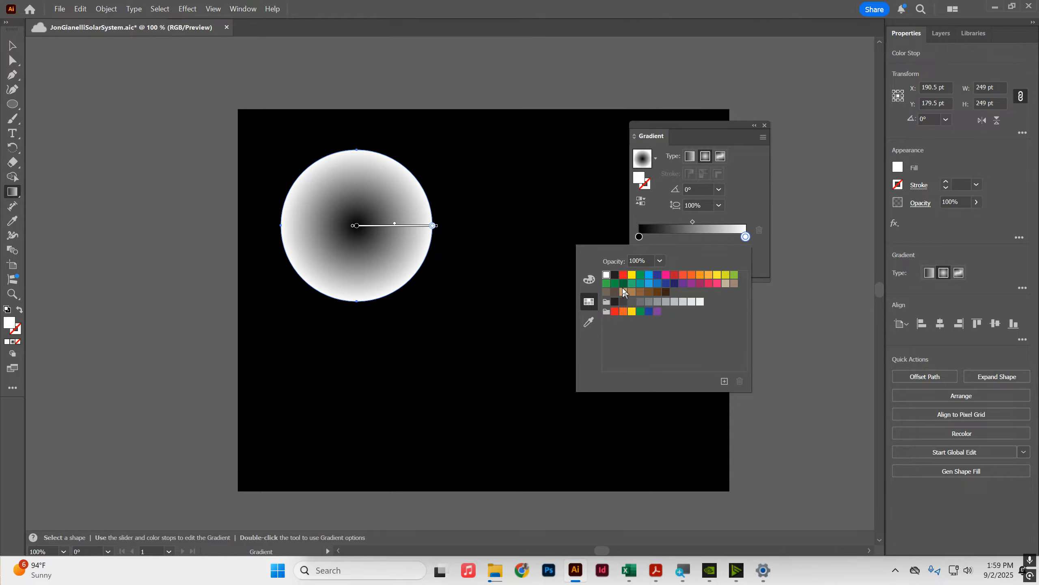
pyautogui.click(616, 275)
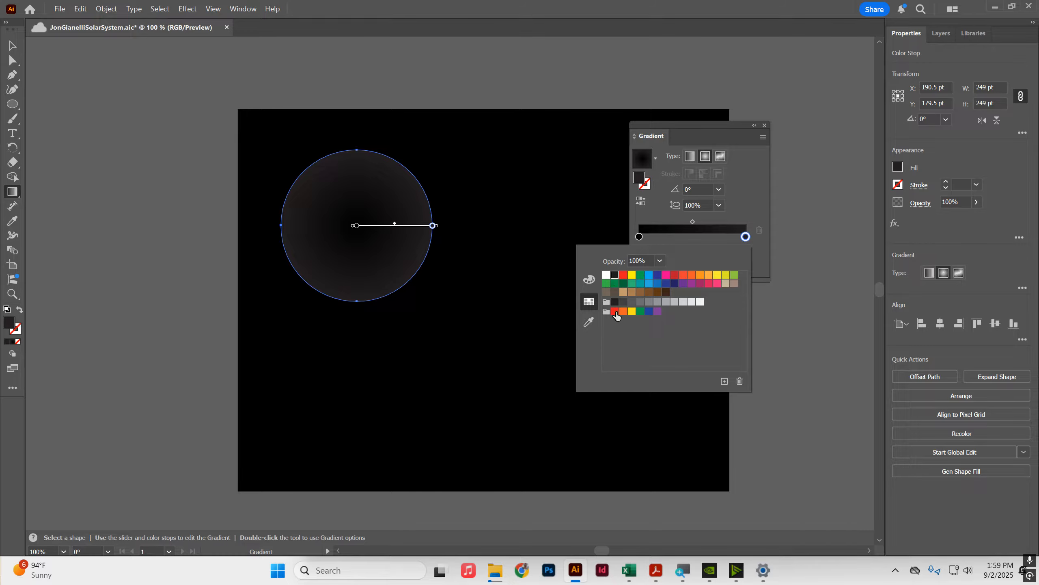
pyautogui.click(616, 302)
pyautogui.click(741, 206)
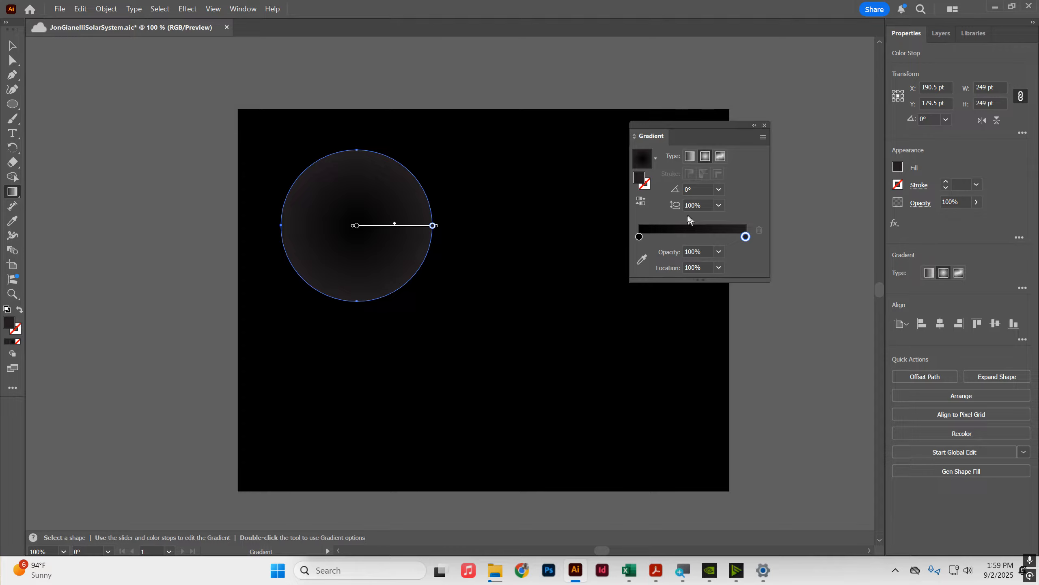
# Step: Set the gradient's inner color stop to magenta from the swatches
pyautogui.click(639, 237)
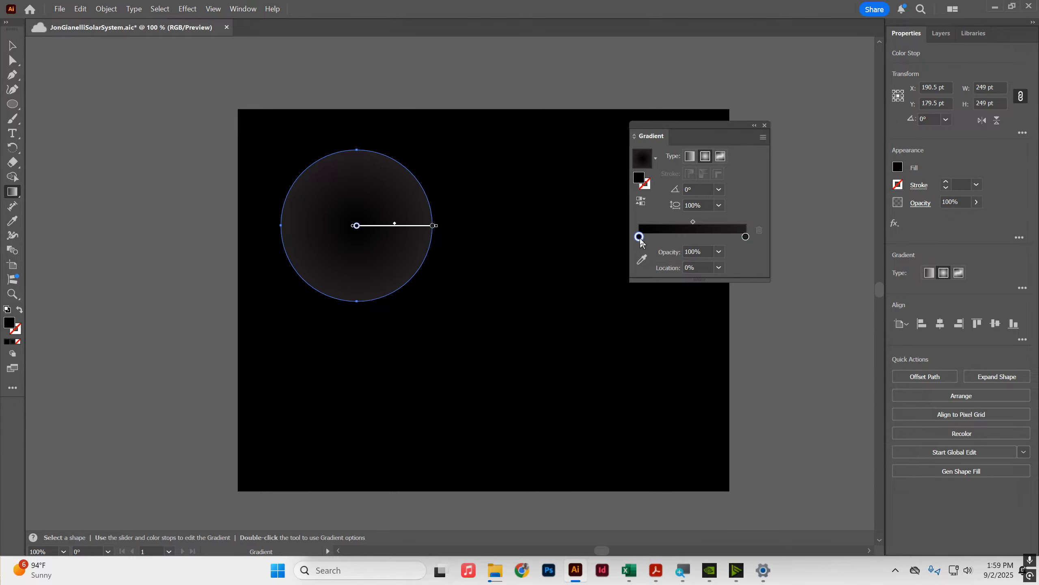
pyautogui.doubleClick(640, 237)
pyautogui.click(632, 275)
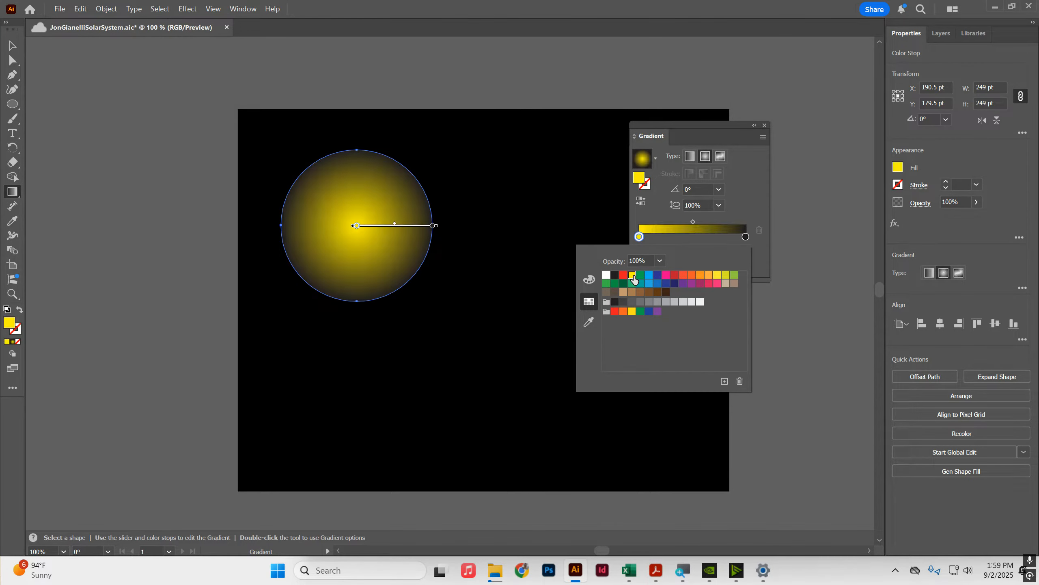
pyautogui.click(666, 275)
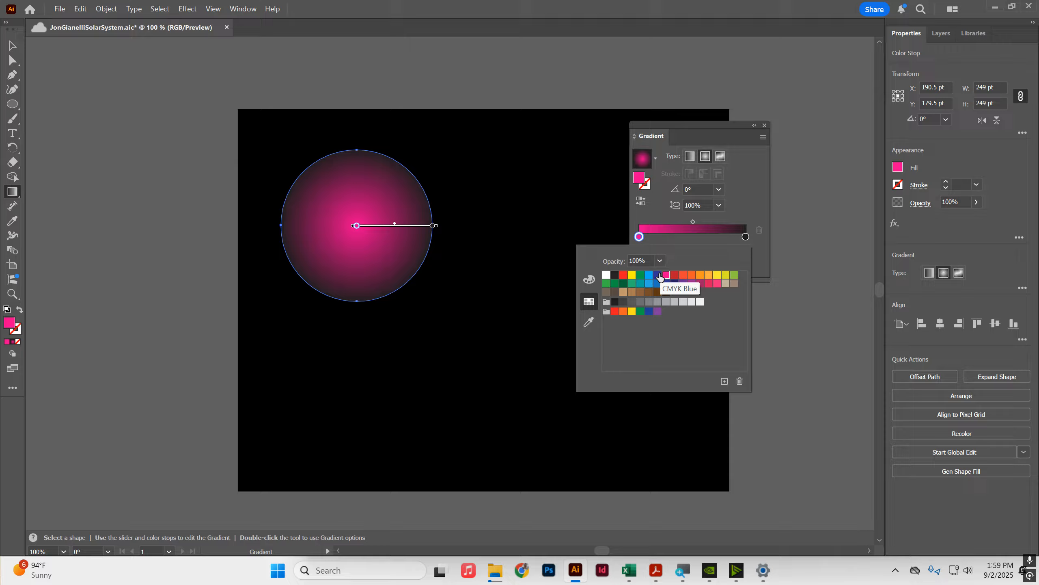
pyautogui.click(751, 198)
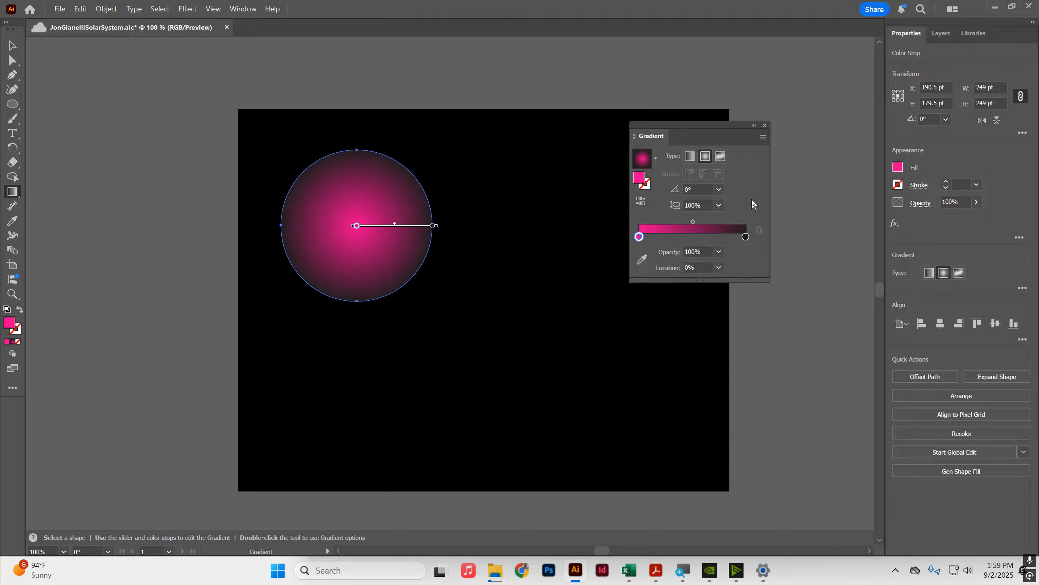
pyautogui.click(678, 237)
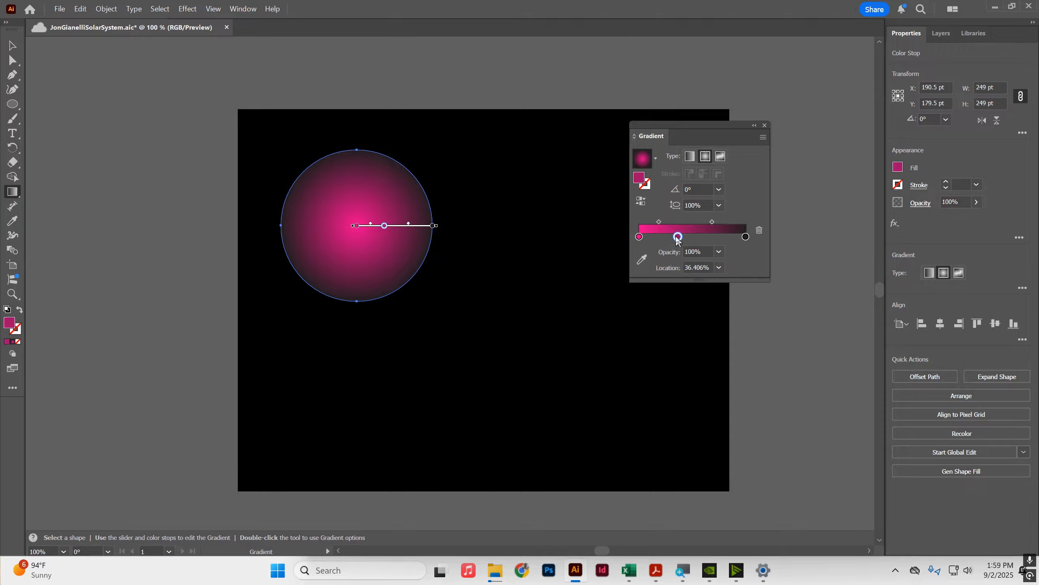
pyautogui.click(759, 232)
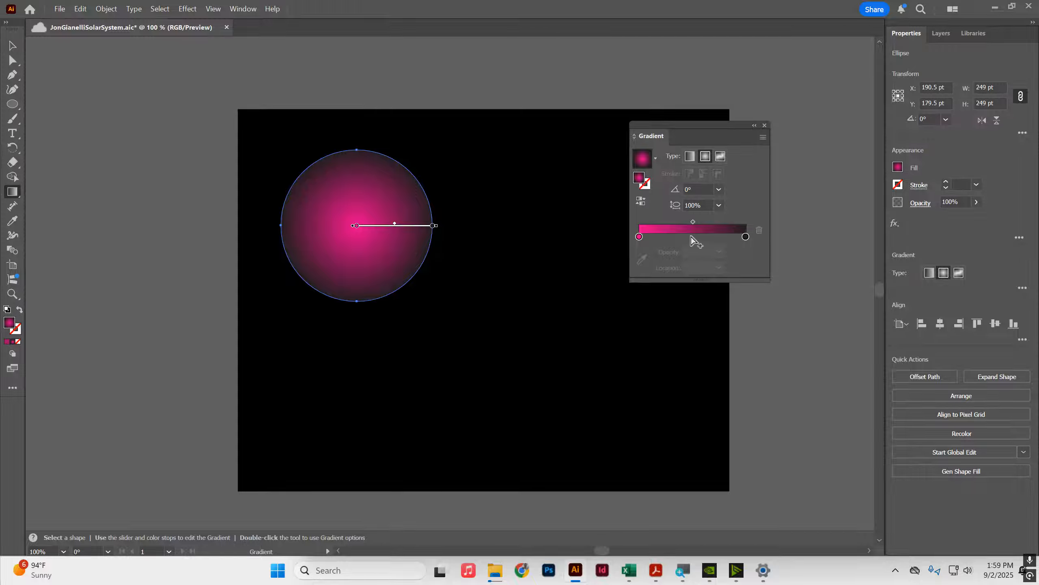
pyautogui.click(745, 236)
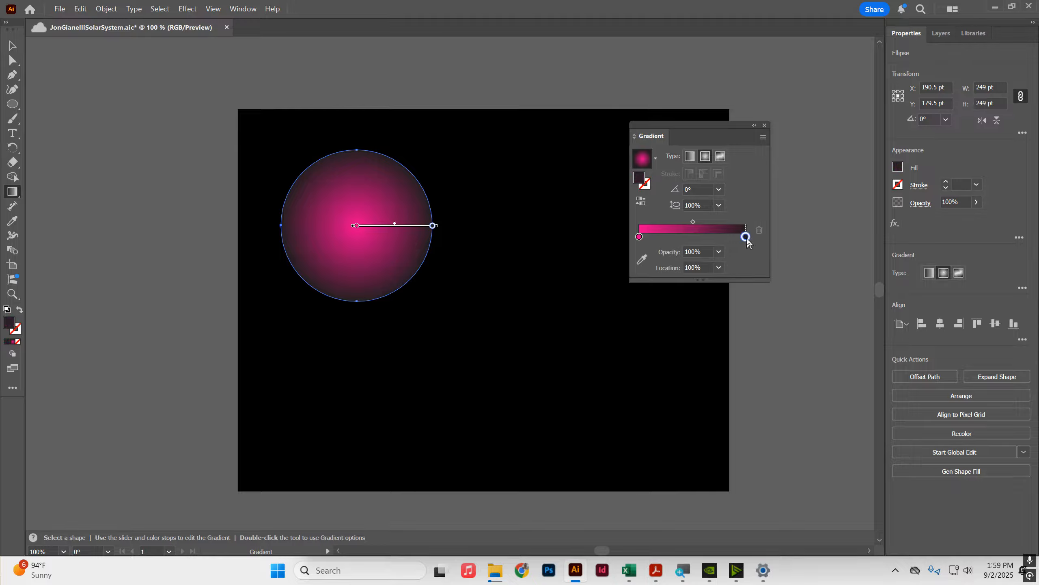
pyautogui.doubleClick(745, 236)
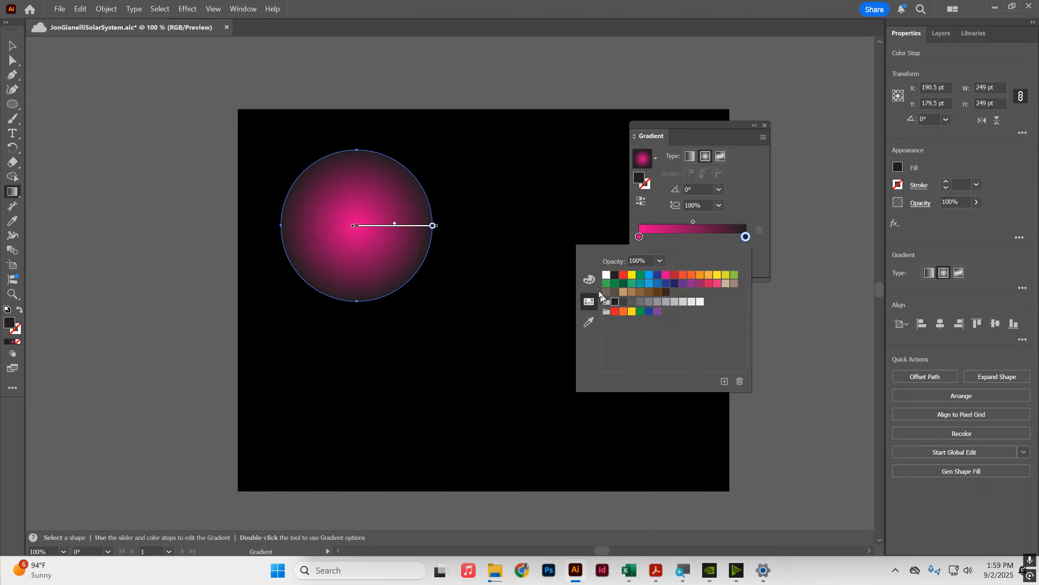
pyautogui.click(762, 192)
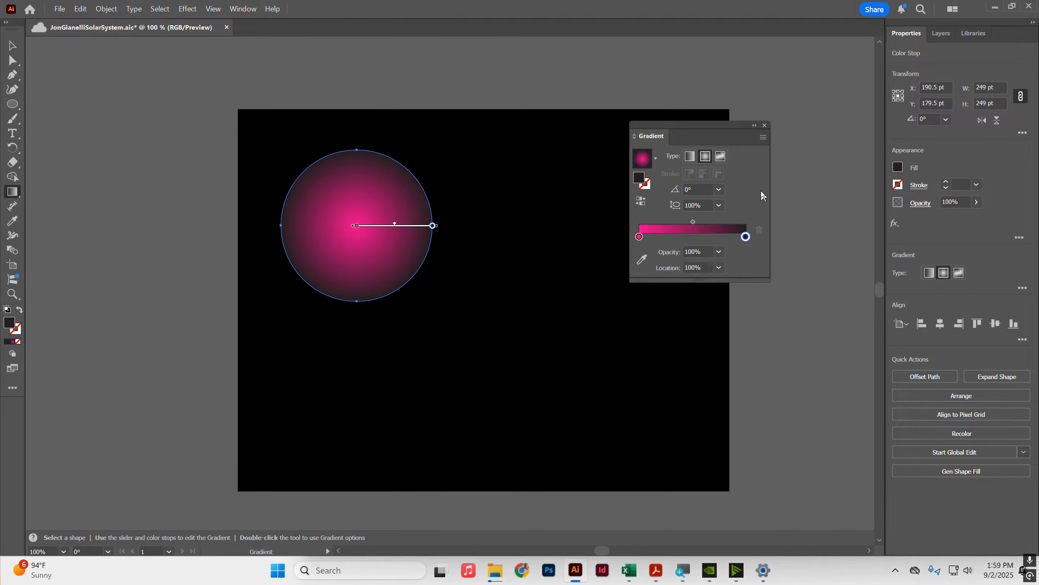
pyautogui.doubleClick(641, 185)
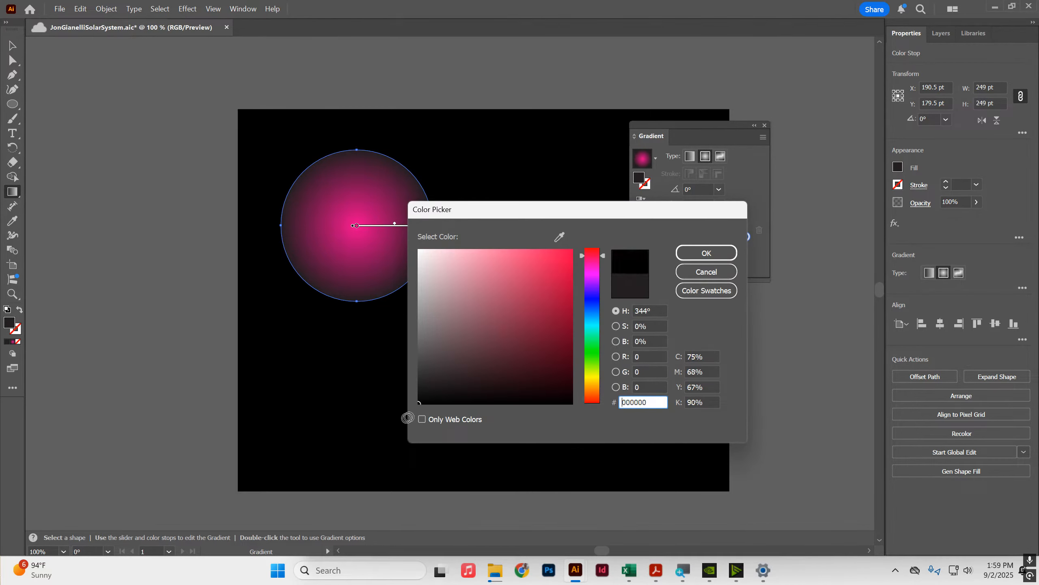
pyautogui.click(691, 251)
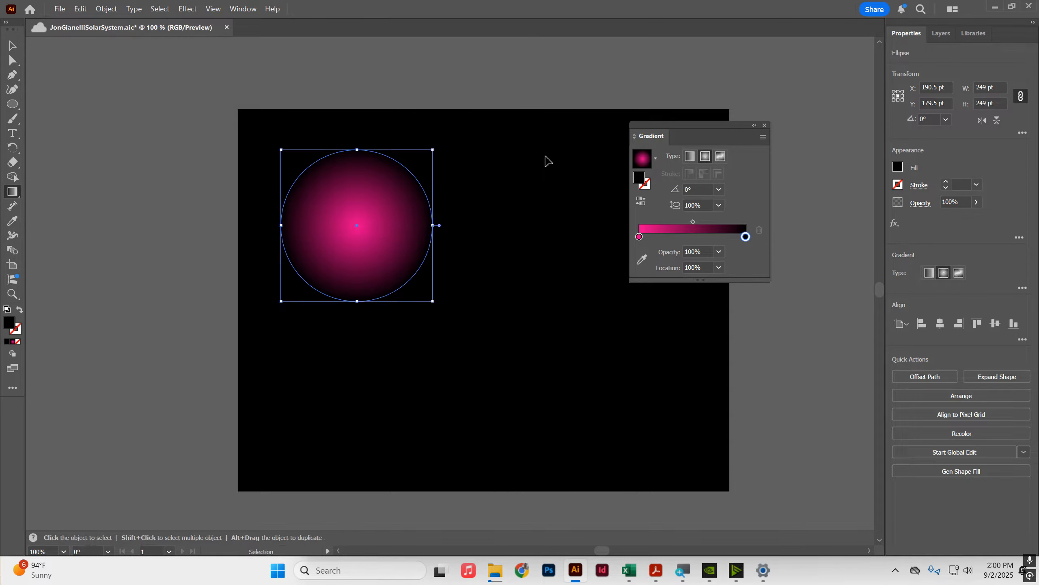
# Step: With the Gradient tool, move the radial gradient's center toward the circle's lower right and lengthen its radius
pyautogui.hotkey('ctrl', 'shift', 'a')
pyautogui.keyDown('ctrl'); pyautogui.click(397, 200); pyautogui.keyUp('ctrl')
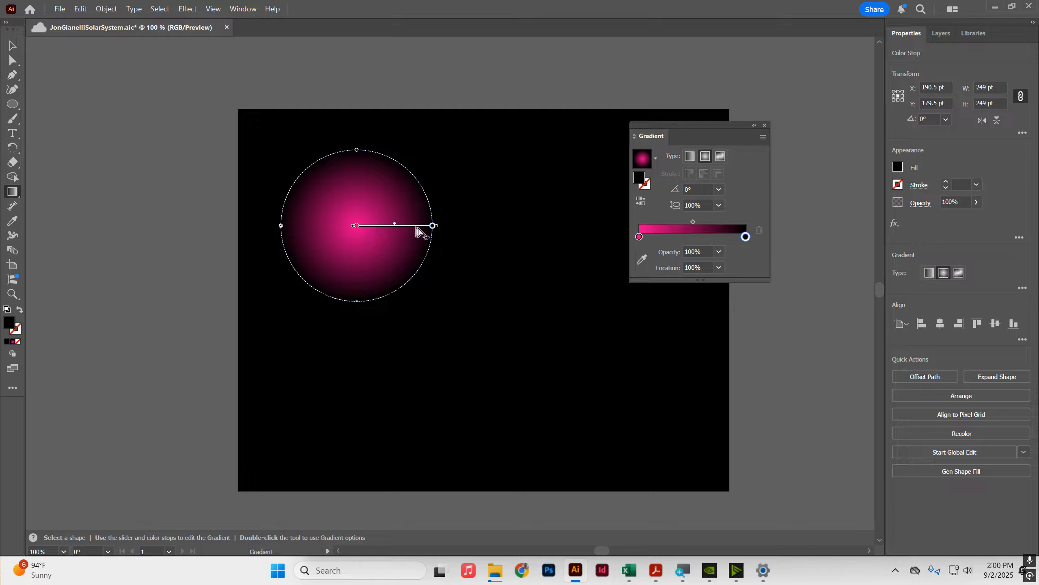
pyautogui.moveTo(422, 231); pyautogui.dragTo(440, 254)
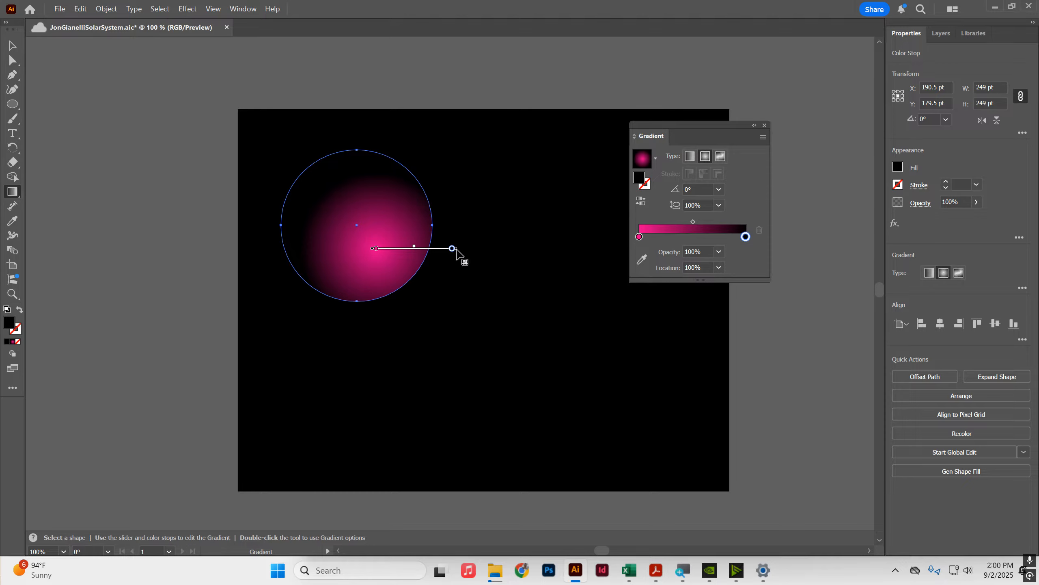
pyautogui.moveTo(457, 250); pyautogui.dragTo(476, 257)
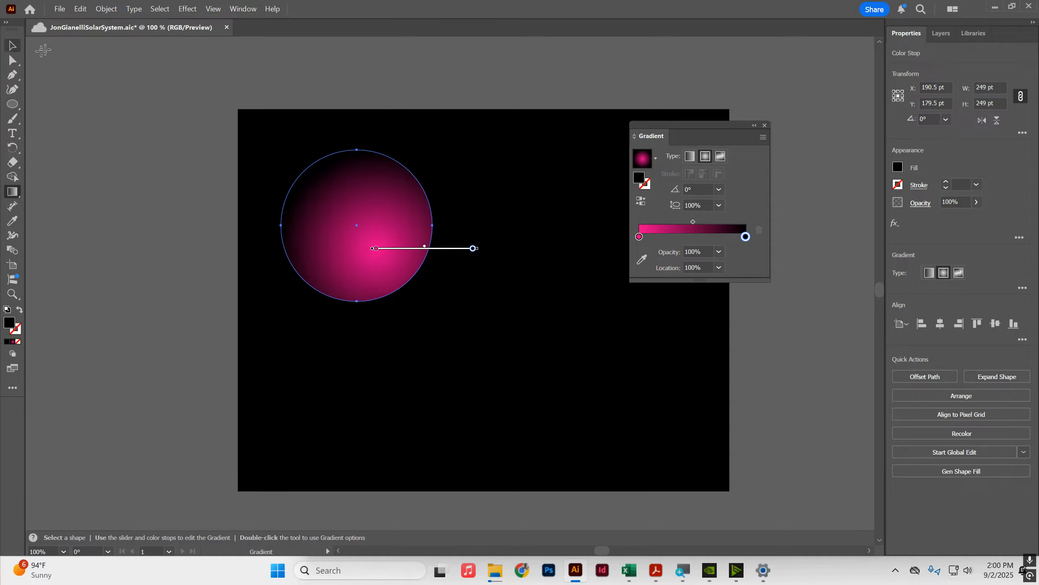
# Step: Duplicate the magenta circle and place the copy to its right on the artboard
pyautogui.click(12, 47)
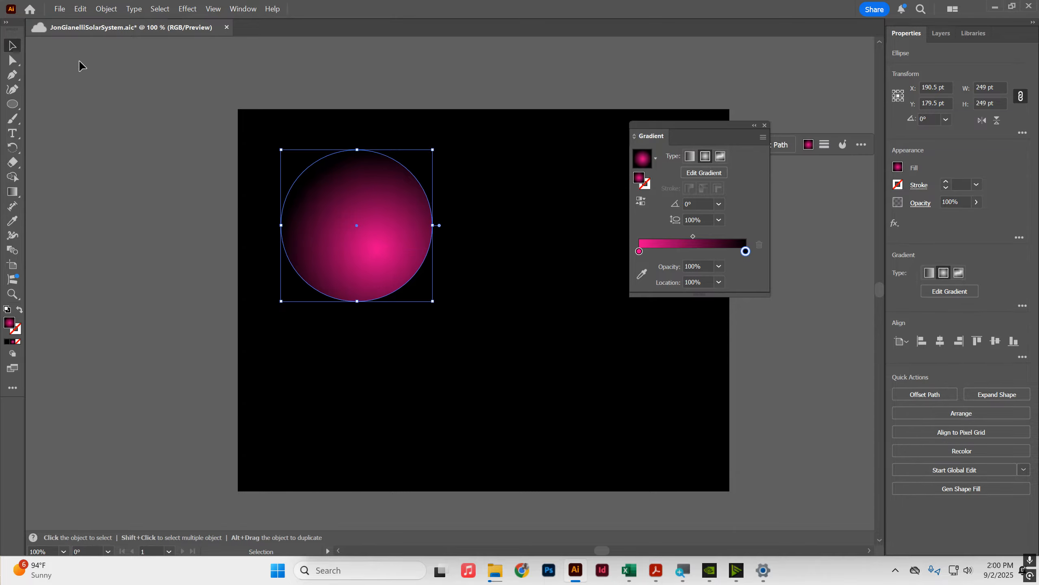
pyautogui.click(304, 103)
pyautogui.moveTo(385, 279); pyautogui.dragTo(581, 271)
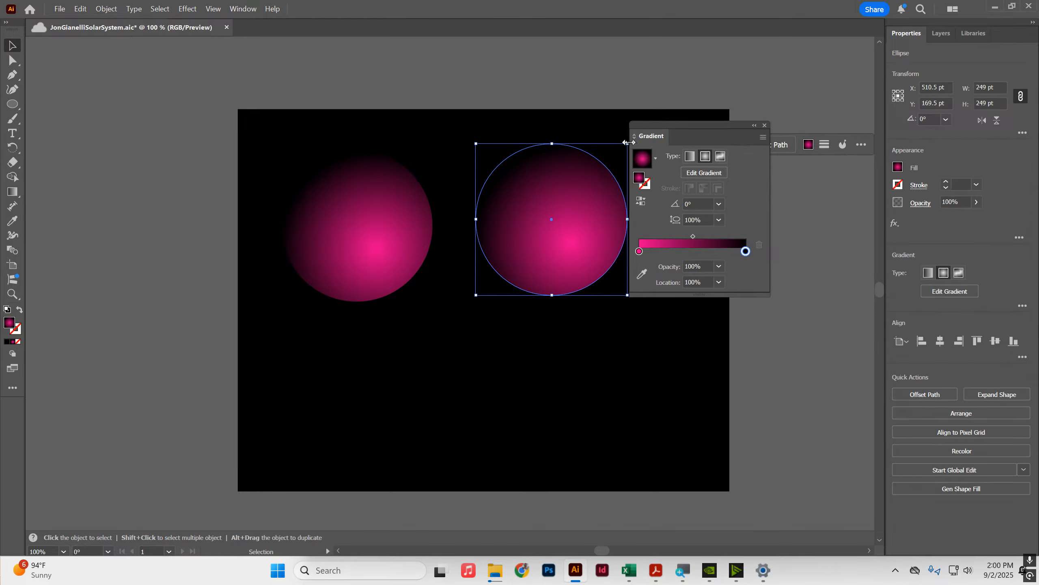
# Step: Scale the copied circle down to about 131 pt and move it toward the upper right of the artboard
pyautogui.moveTo(640, 139); pyautogui.dragTo(760, 128)
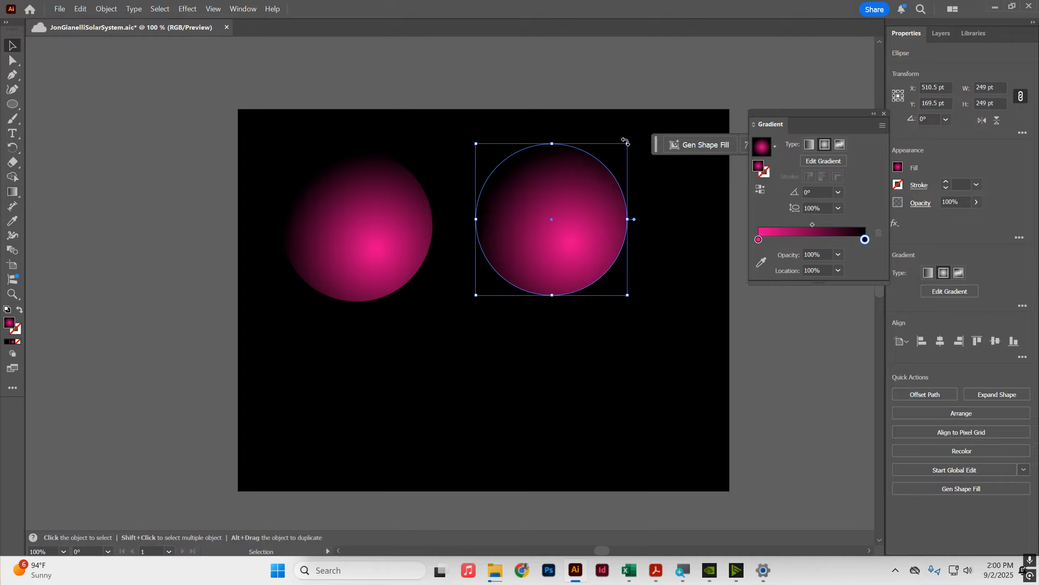
pyautogui.moveTo(628, 145); pyautogui.dragTo(558, 191)
pyautogui.moveTo(533, 248); pyautogui.dragTo(566, 193)
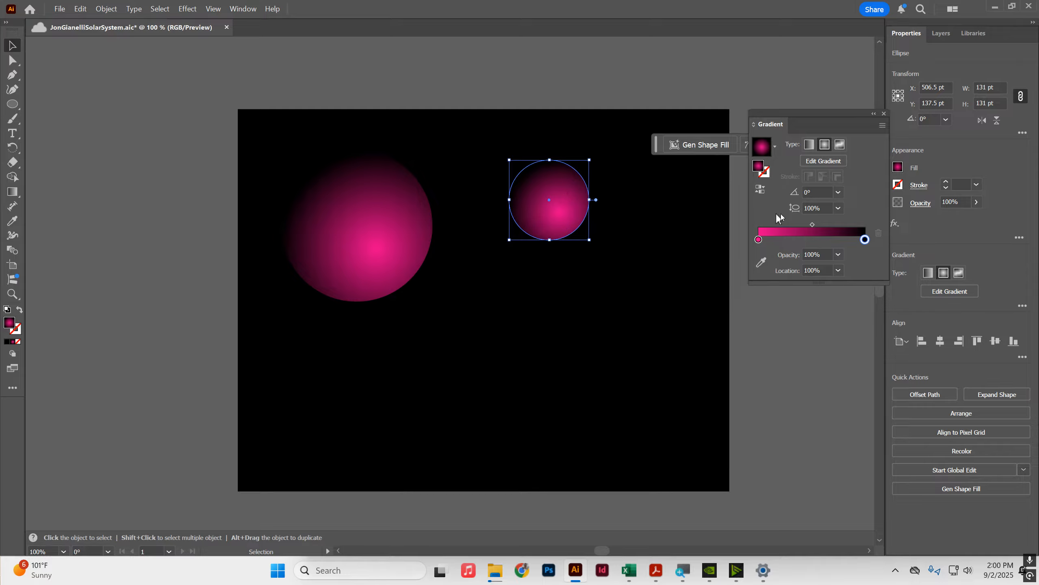
# Step: Change the small circle's inner gradient stop to blue and slightly adjust its gradient, then reselect the circle
pyautogui.doubleClick(759, 240)
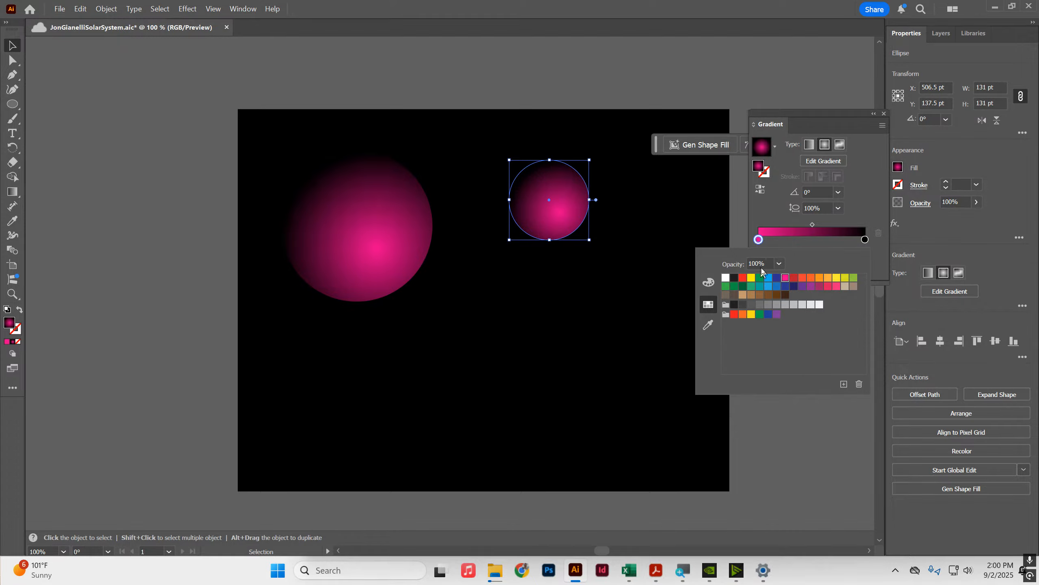
pyautogui.click(769, 278)
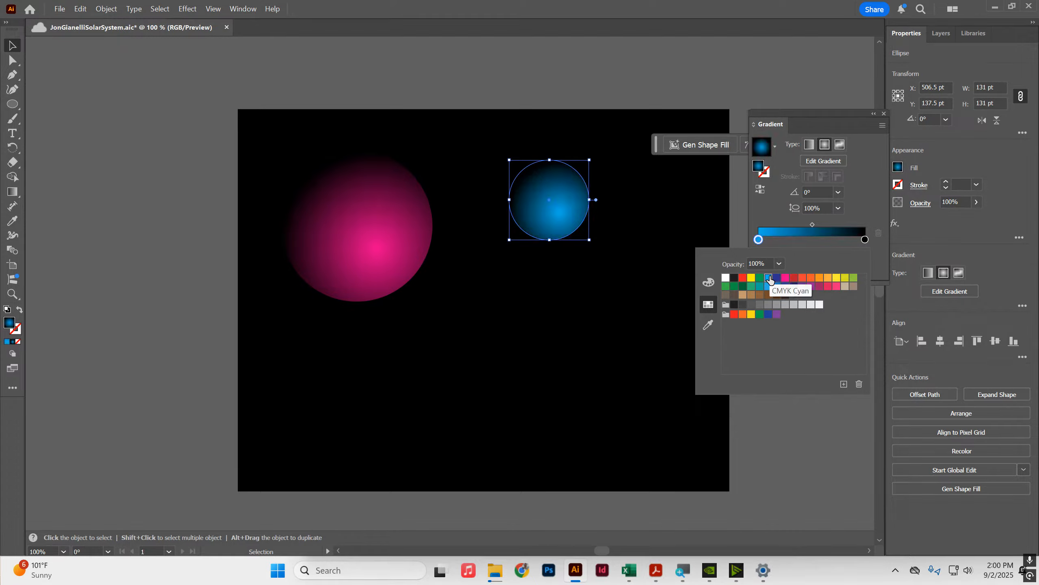
pyautogui.click(861, 201)
pyautogui.click(841, 160)
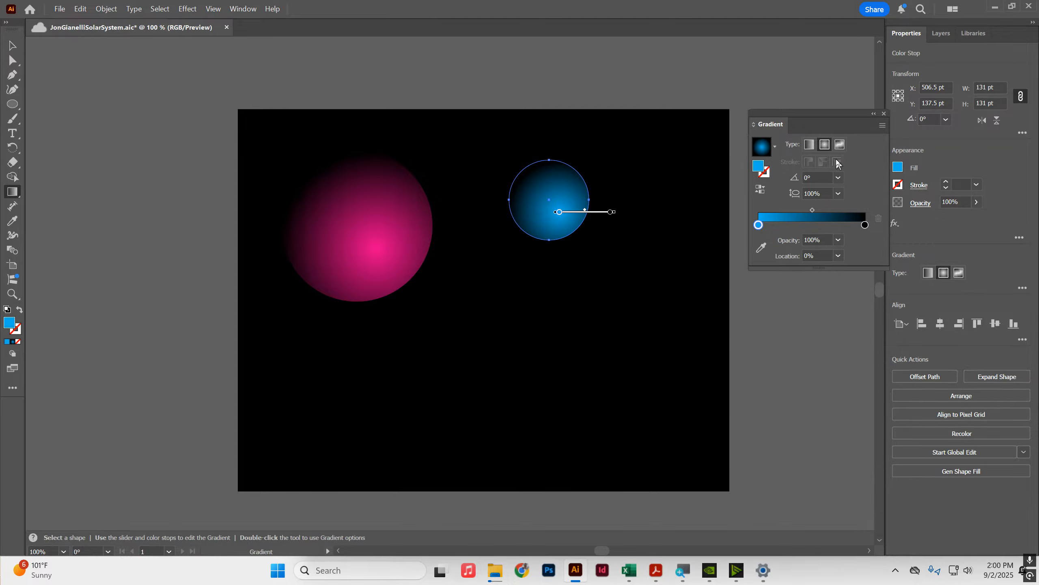
pyautogui.moveTo(597, 213); pyautogui.dragTo(592, 217)
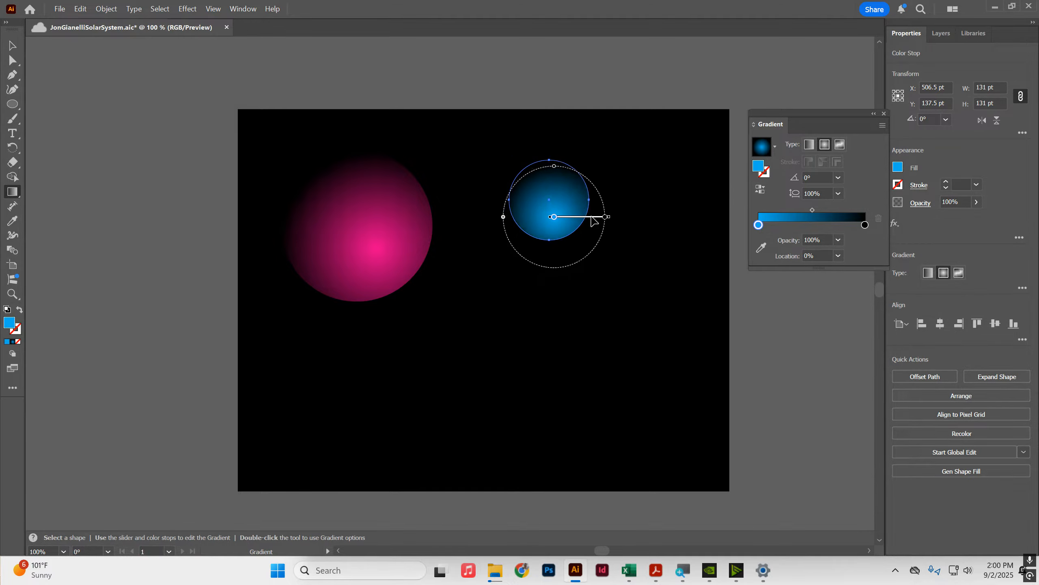
pyautogui.click(581, 52)
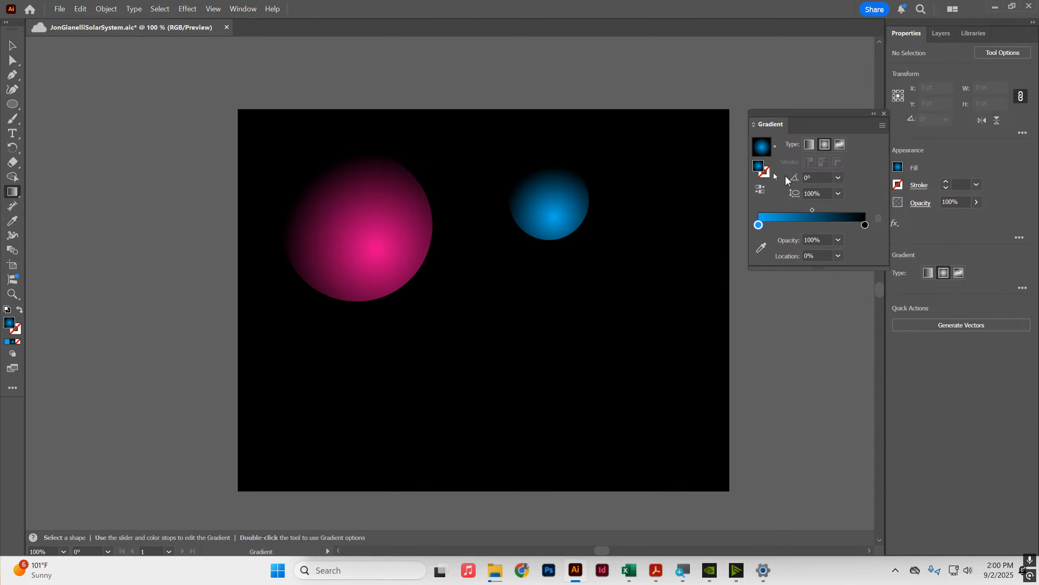
pyautogui.click(13, 46)
pyautogui.click(561, 213)
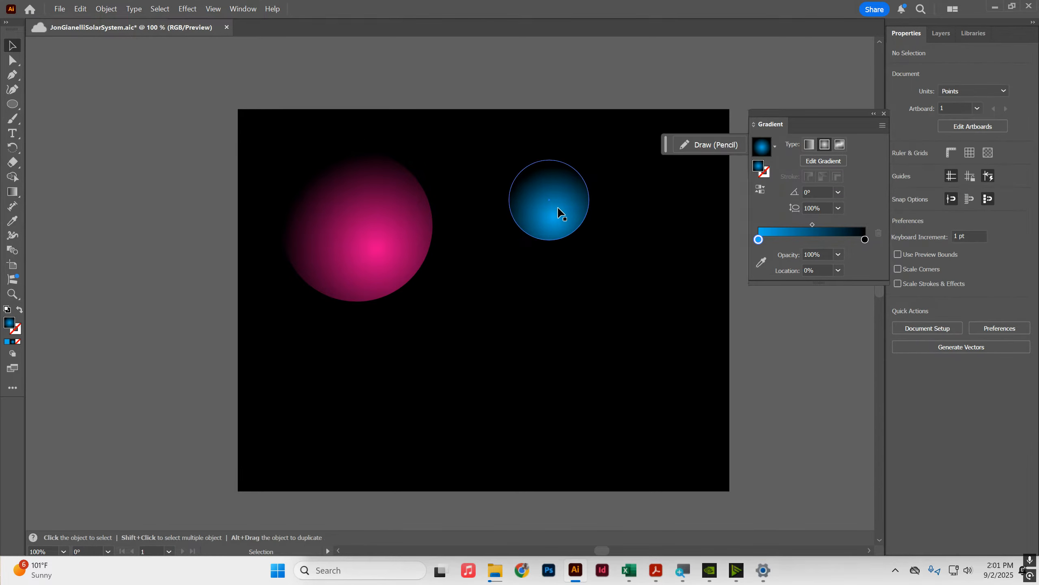
# Step: Duplicate the blue circle to its right and scale the copy down to about 58 pt
pyautogui.moveTo(562, 213); pyautogui.dragTo(650, 209)
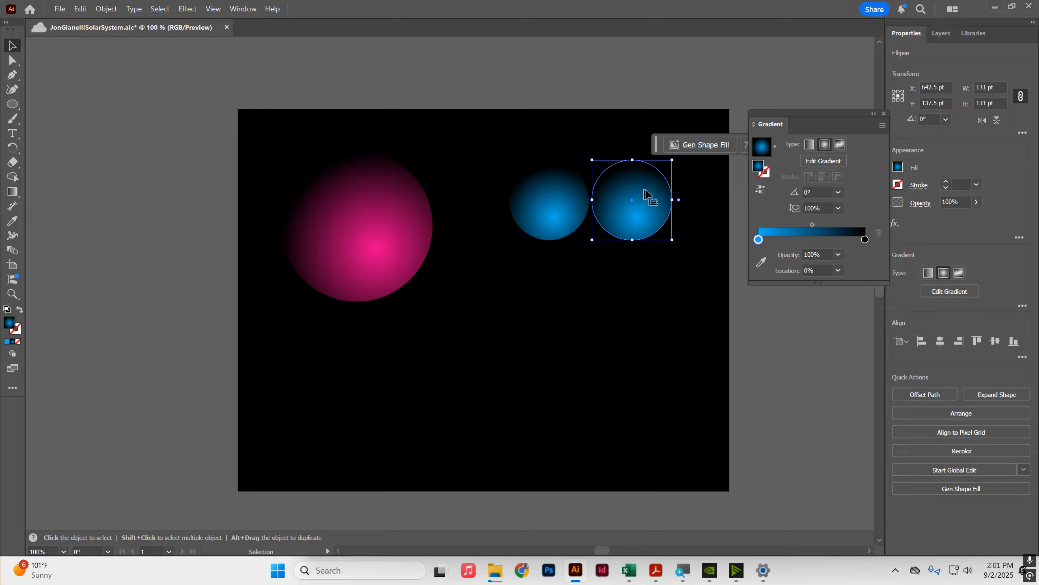
pyautogui.moveTo(673, 161); pyautogui.dragTo(620, 190)
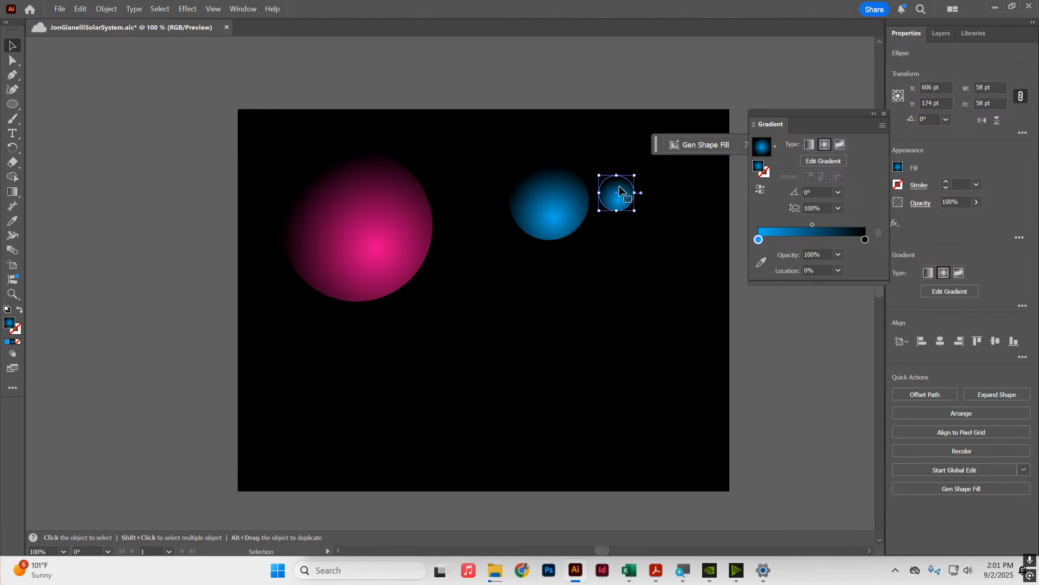
# Step: Reverse the small copy's gradient stops and change its outer gradient stop to orange
pyautogui.moveTo(866, 240)
pyautogui.mouseDown()
pyautogui.moveTo(759, 240)
pyautogui.moveTo(867, 242)
pyautogui.mouseUp()
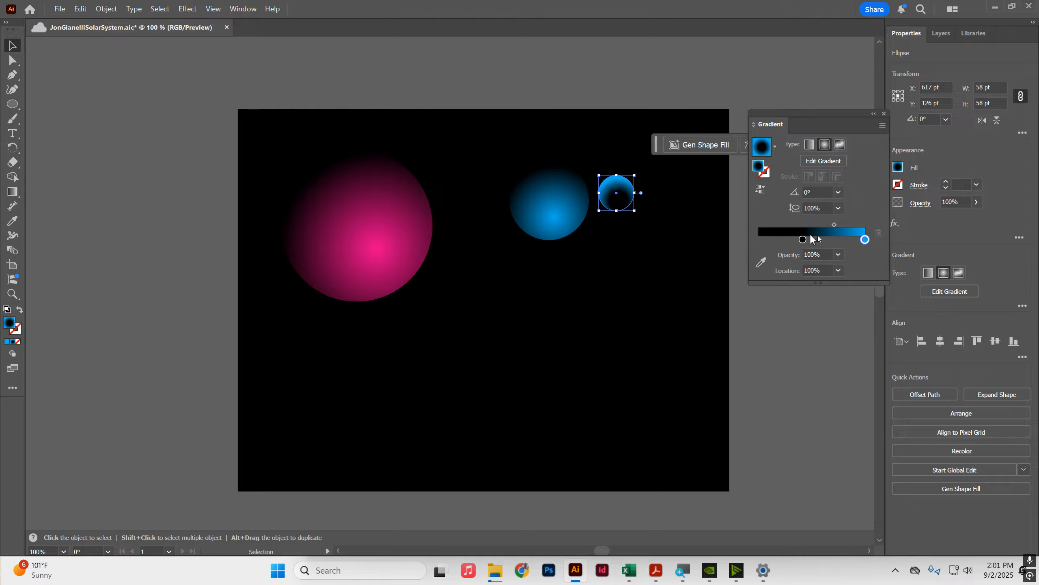
pyautogui.doubleClick(865, 240)
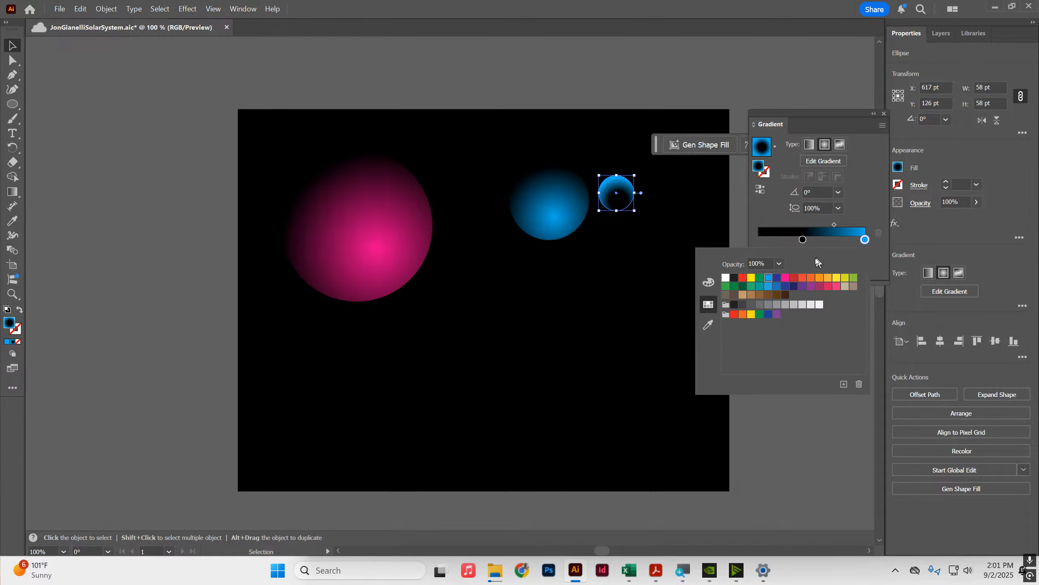
pyautogui.click(828, 278)
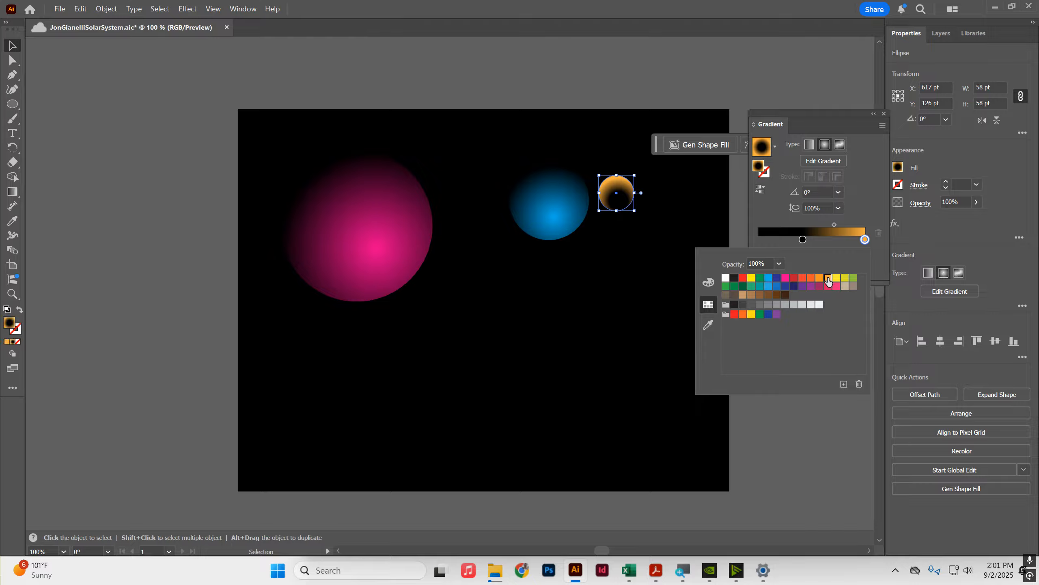
pyautogui.click(823, 159)
# Step: With the Gradient tool, move the small circle's radial gradient center toward its top and adjust the radius
pyautogui.press('g')
pyautogui.hotkey('ctrl', '=')
pyautogui.hotkey('ctrl', '=')
pyautogui.hotkey('ctrl', '=')
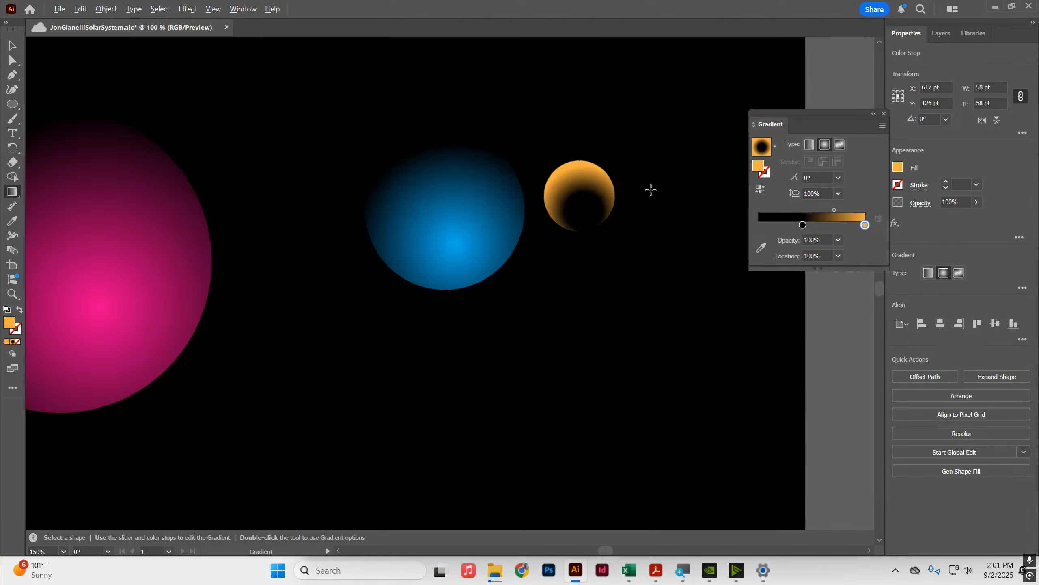
pyautogui.scroll(1, 617, 198)
pyautogui.moveTo(595, 229); pyautogui.dragTo(577, 180)
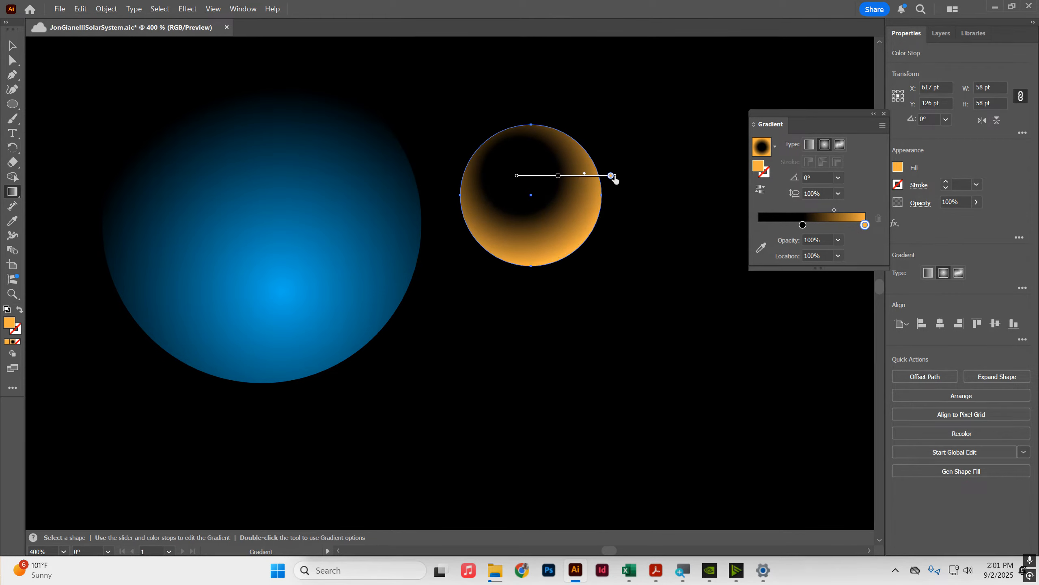
pyautogui.moveTo(611, 176)
pyautogui.mouseDown()
pyautogui.moveTo(653, 176)
pyautogui.moveTo(607, 176)
pyautogui.mouseUp()
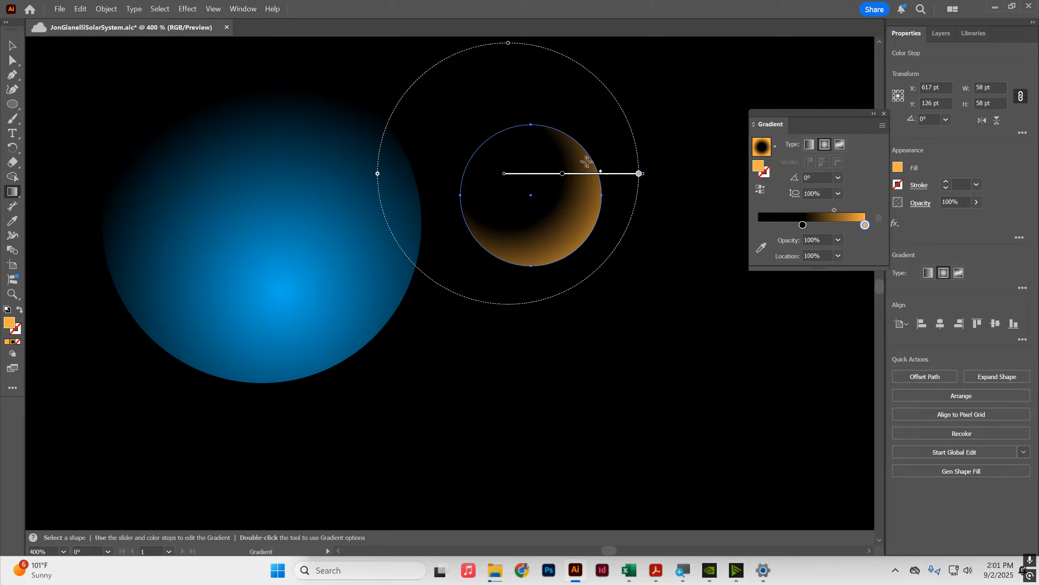
pyautogui.click(12, 45)
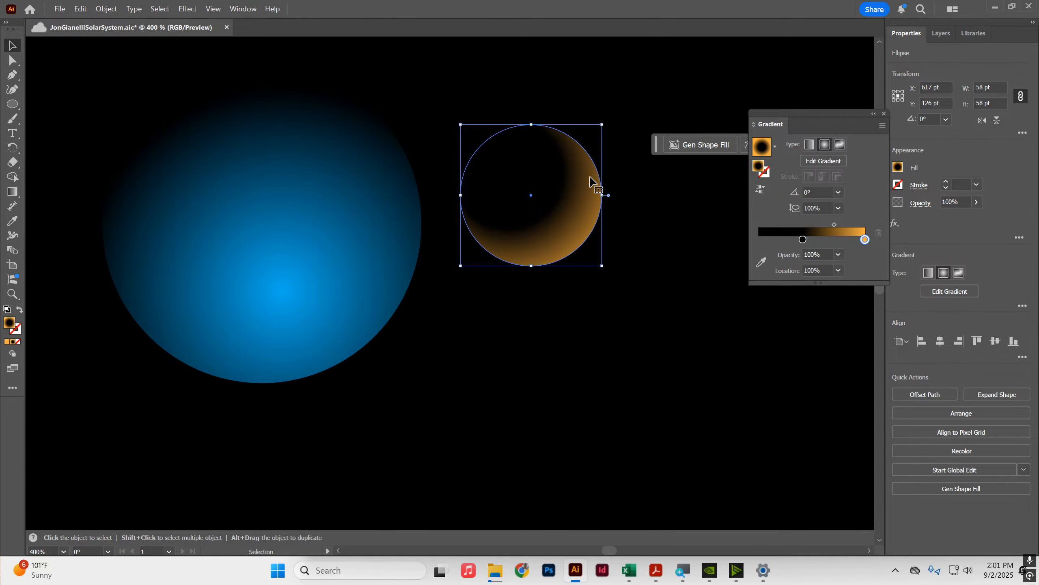
# Step: Scale the small orange circle down to about 26 pt
pyautogui.moveTo(602, 126); pyautogui.dragTo(565, 161)
pyautogui.click(608, 125)
pyautogui.click(549, 173)
pyautogui.click(580, 157)
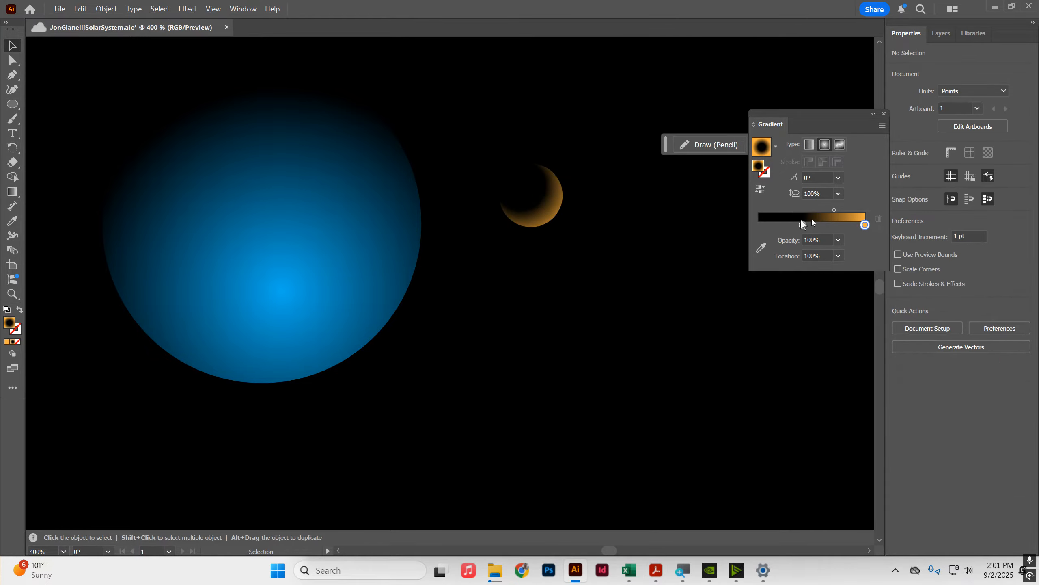
# Step: Reselect the small circle and change its outer gradient stop to a yellow swatch
pyautogui.doubleClick(866, 225)
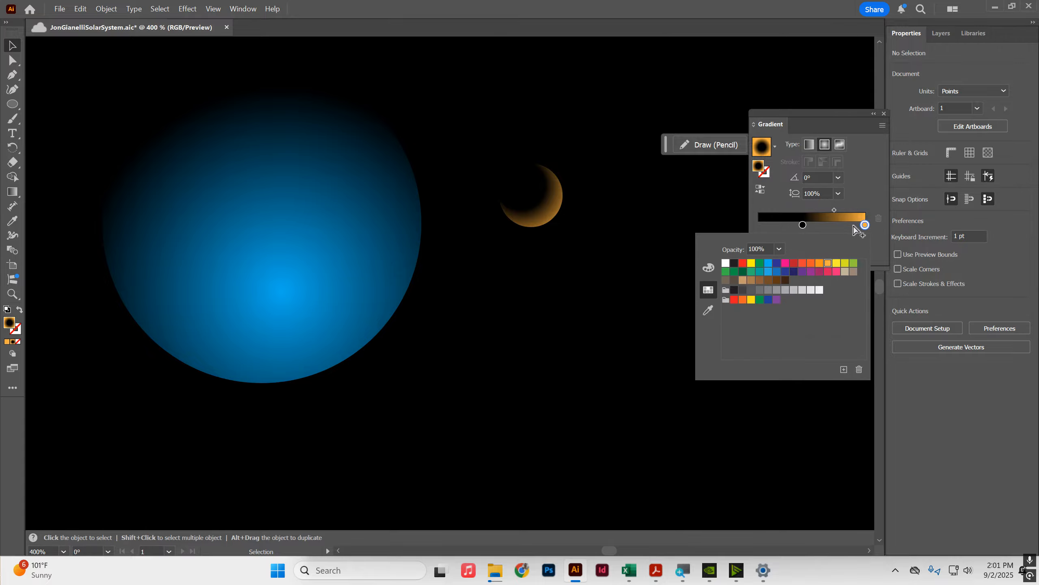
pyautogui.click(556, 204)
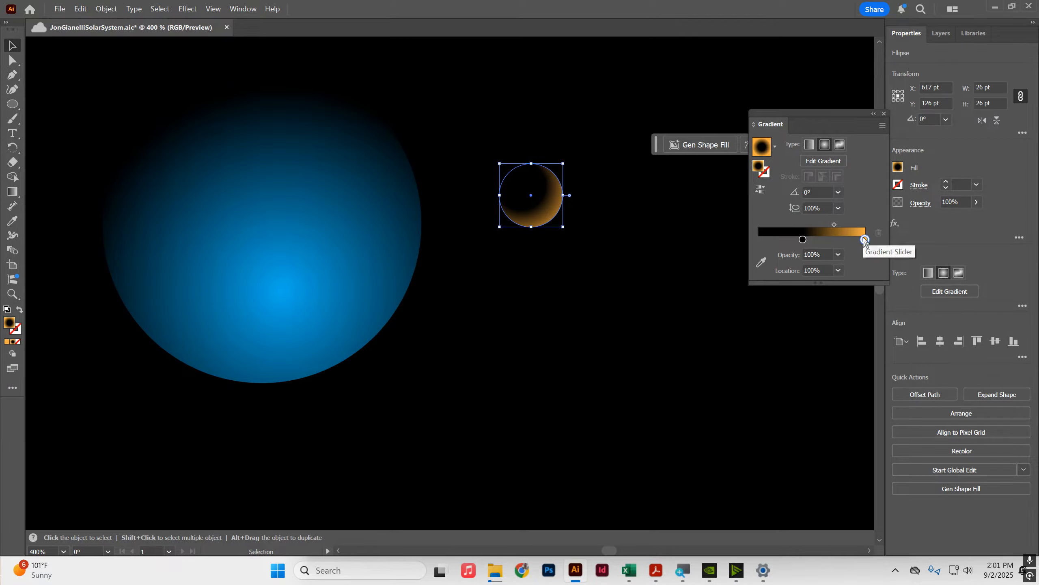
pyautogui.doubleClick(864, 239)
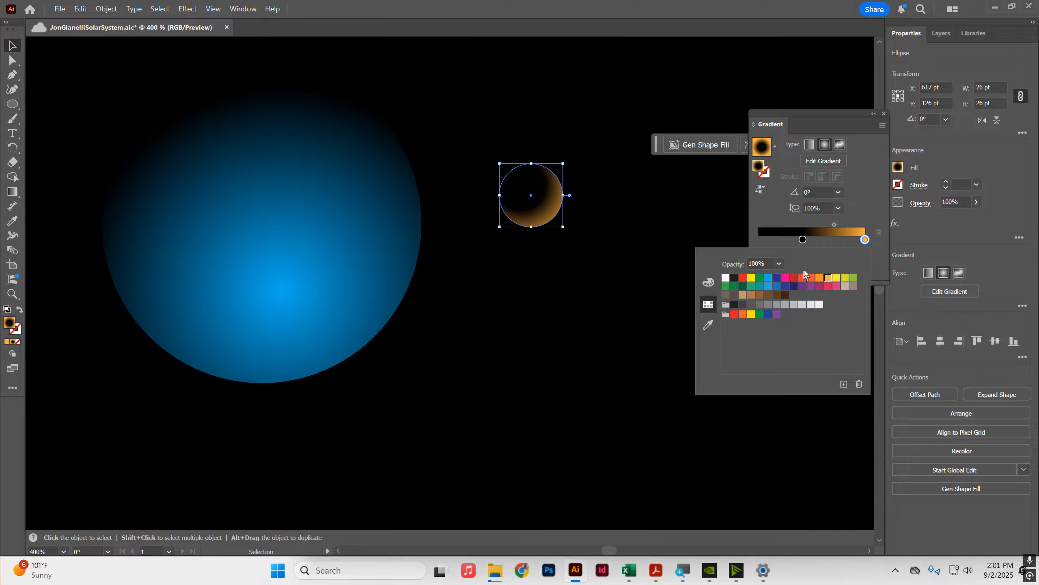
pyautogui.click(836, 278)
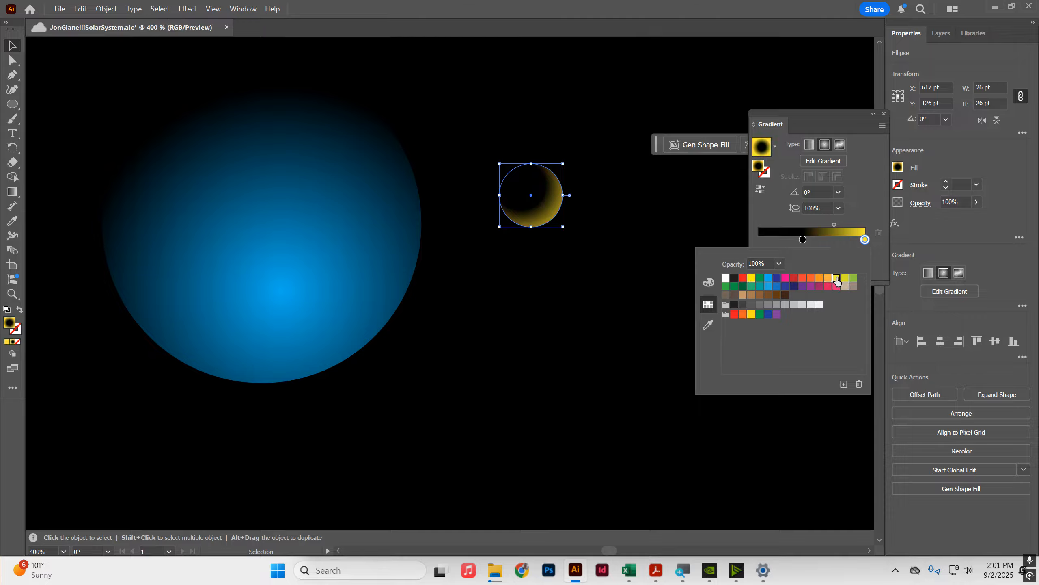
pyautogui.click(755, 231)
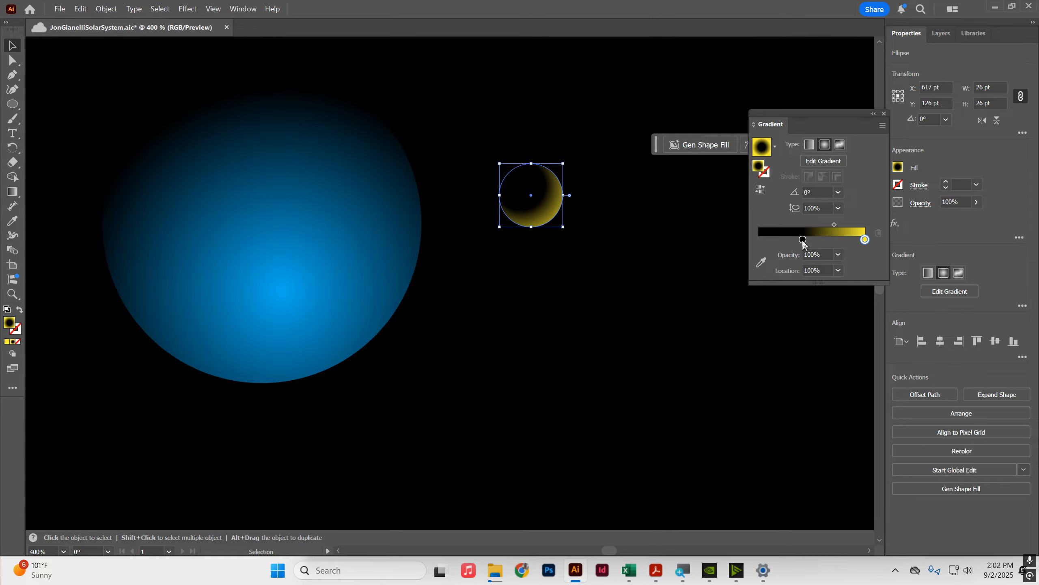
# Step: Set the small circle's outer gradient stop to golden yellow ffc515 from the color spectrum, then deselect
pyautogui.doubleClick(866, 240)
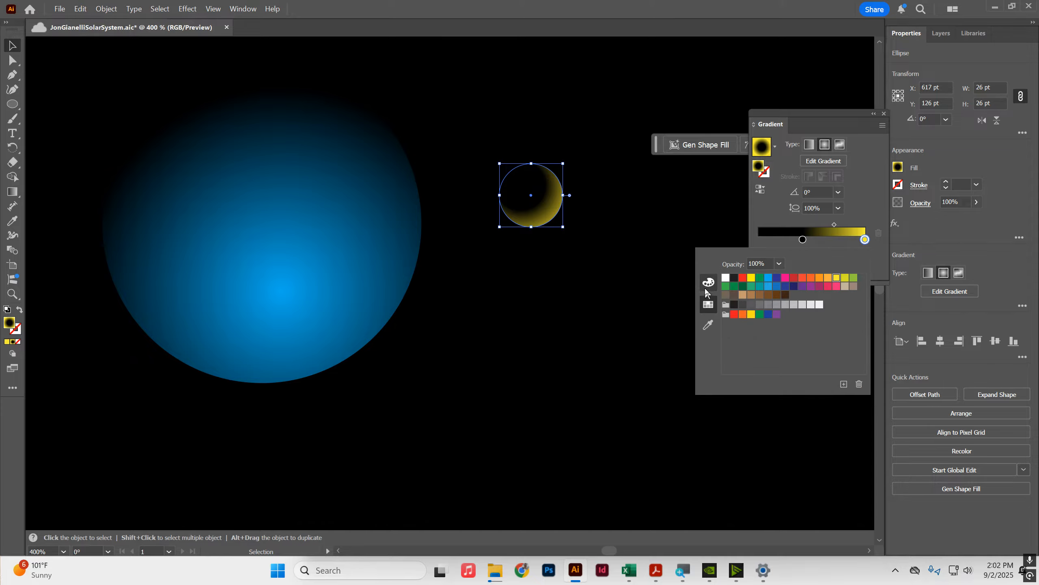
pyautogui.click(706, 286)
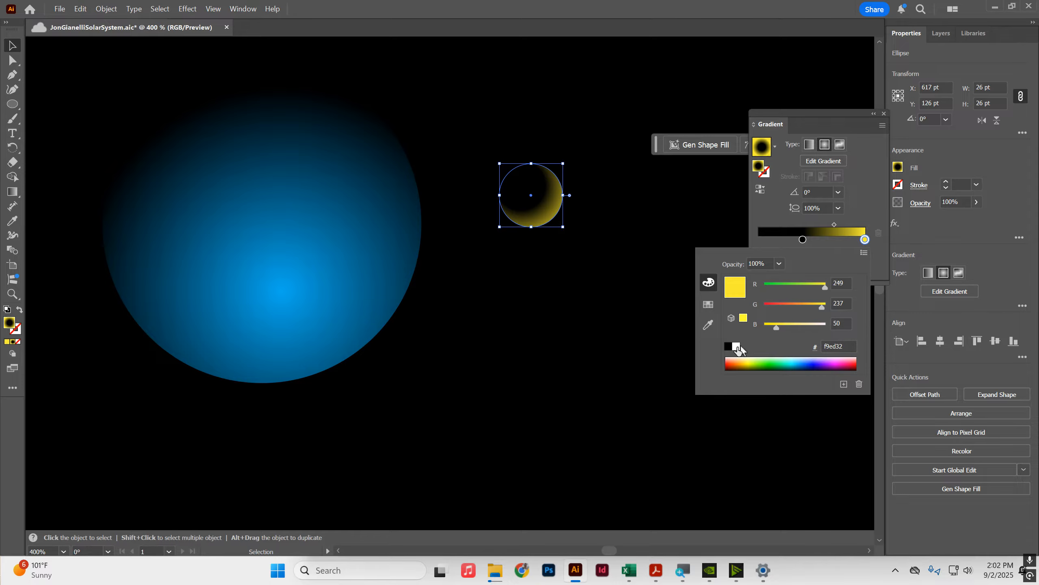
pyautogui.click(745, 363)
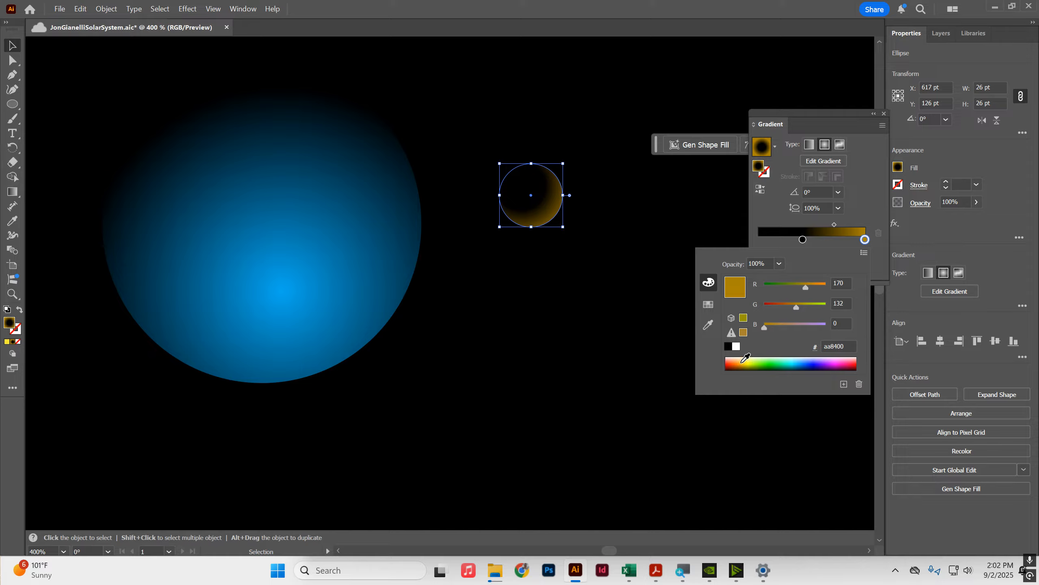
pyautogui.click(743, 359)
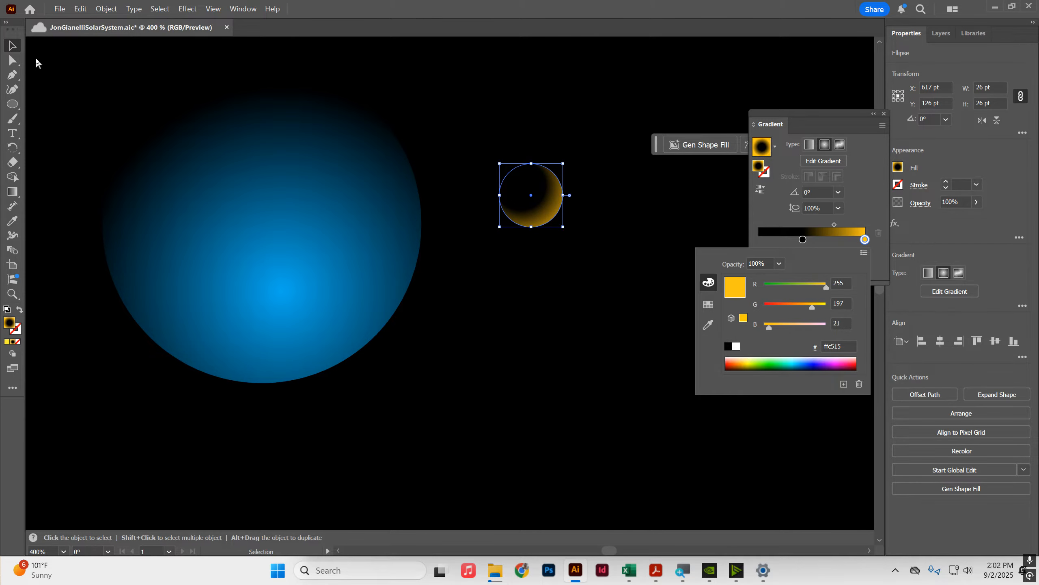
pyautogui.click(11, 47)
pyautogui.click(596, 139)
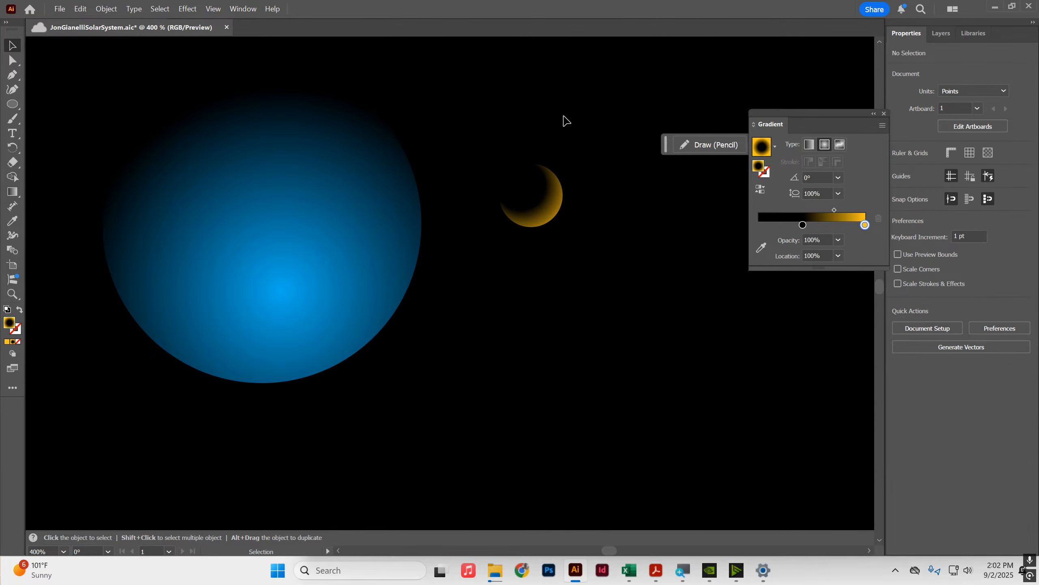
# Step: Move the small golden planet next to the upper right edge of the blue circle
pyautogui.scroll(-5, 606, 154)
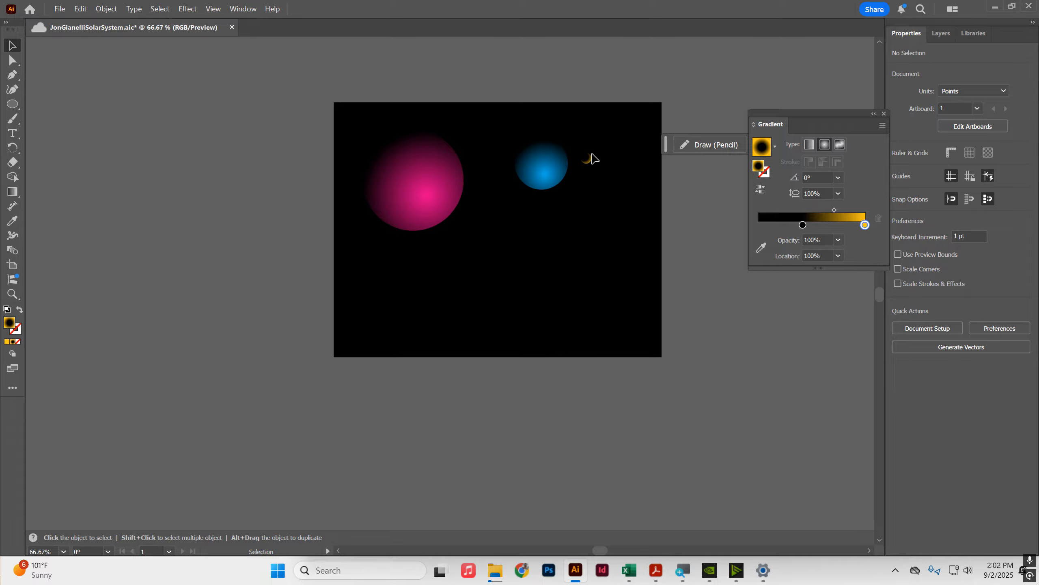
pyautogui.moveTo(587, 160); pyautogui.dragTo(568, 165)
pyautogui.click(612, 123)
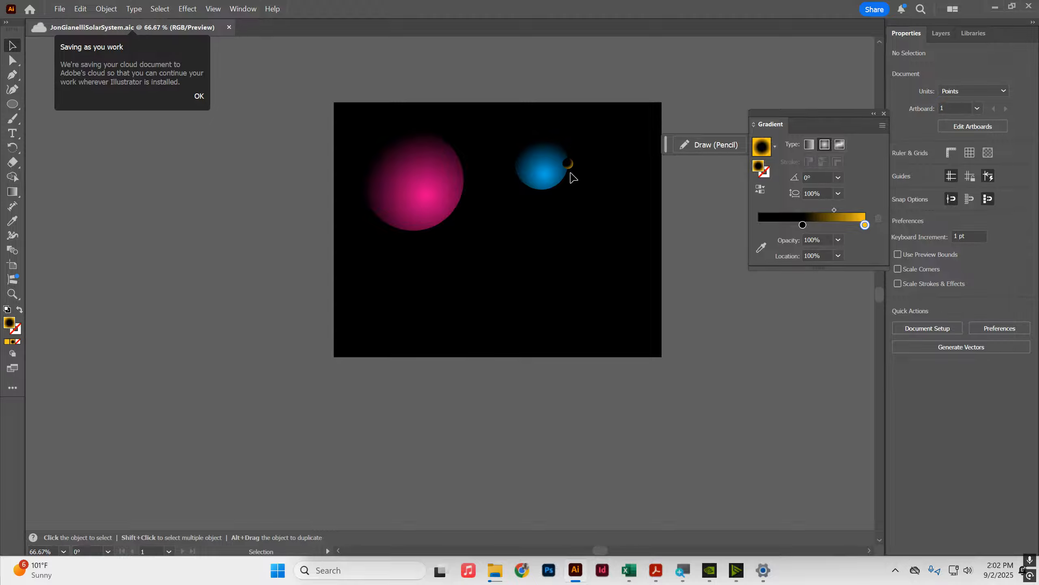
pyautogui.click(573, 160)
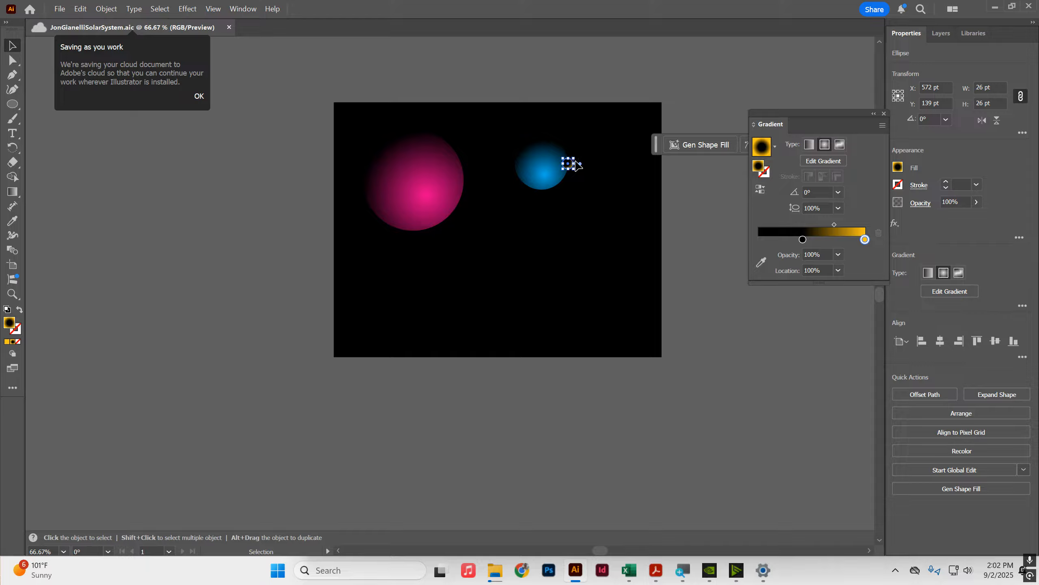
pyautogui.moveTo(574, 157); pyautogui.dragTo(580, 160)
pyautogui.click(587, 224)
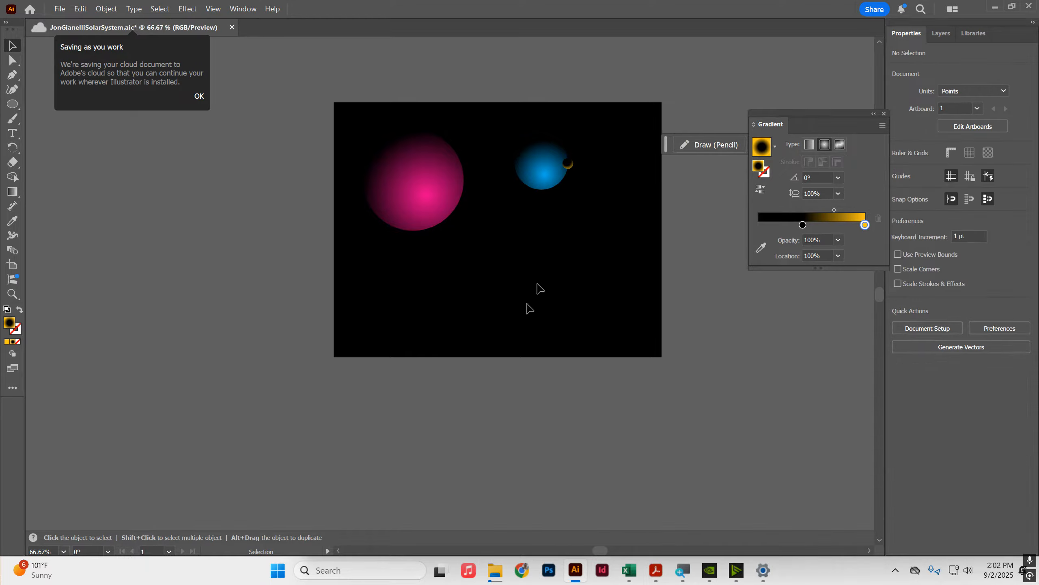
# Step: Duplicate the magenta circle toward the lower right and enlarge the copy to about 587 pt
pyautogui.moveTo(392, 176); pyautogui.dragTo(613, 318)
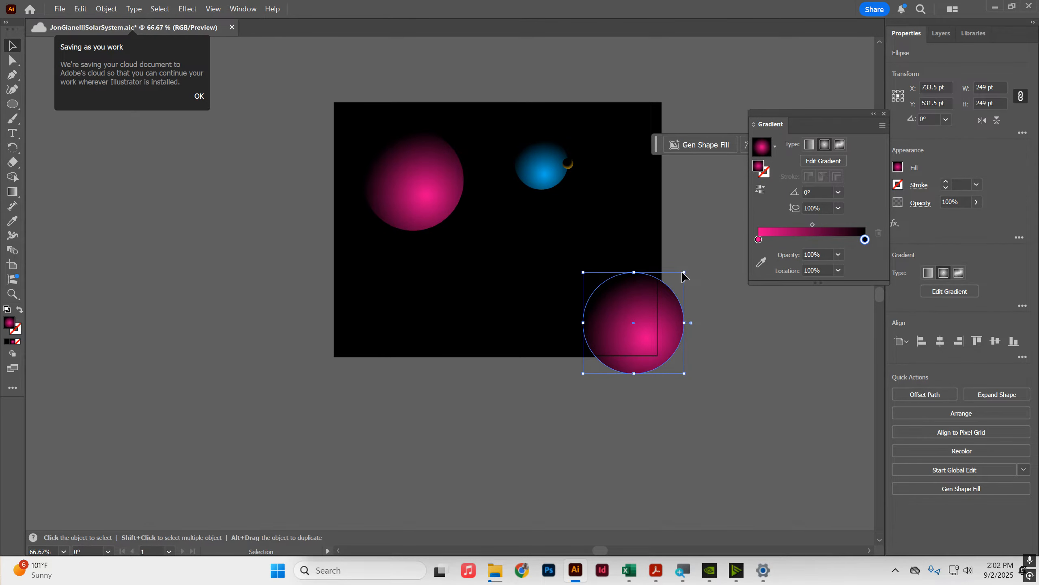
pyautogui.moveTo(686, 273); pyautogui.dragTo(752, 199)
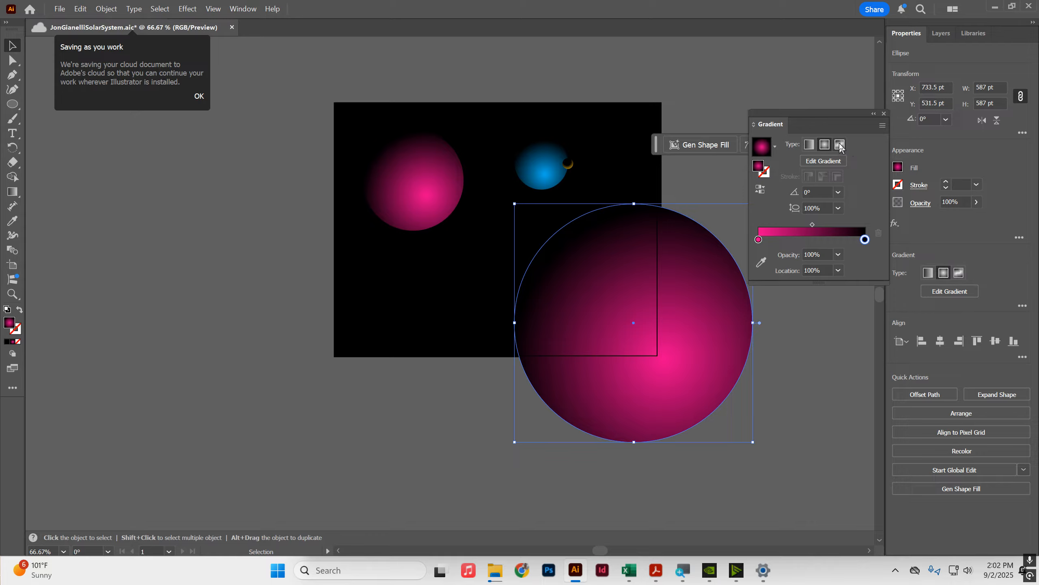
# Step: Switch the large circle to a freeform gradient and set its upper left color point to yellow ffe706
pyautogui.click(841, 146)
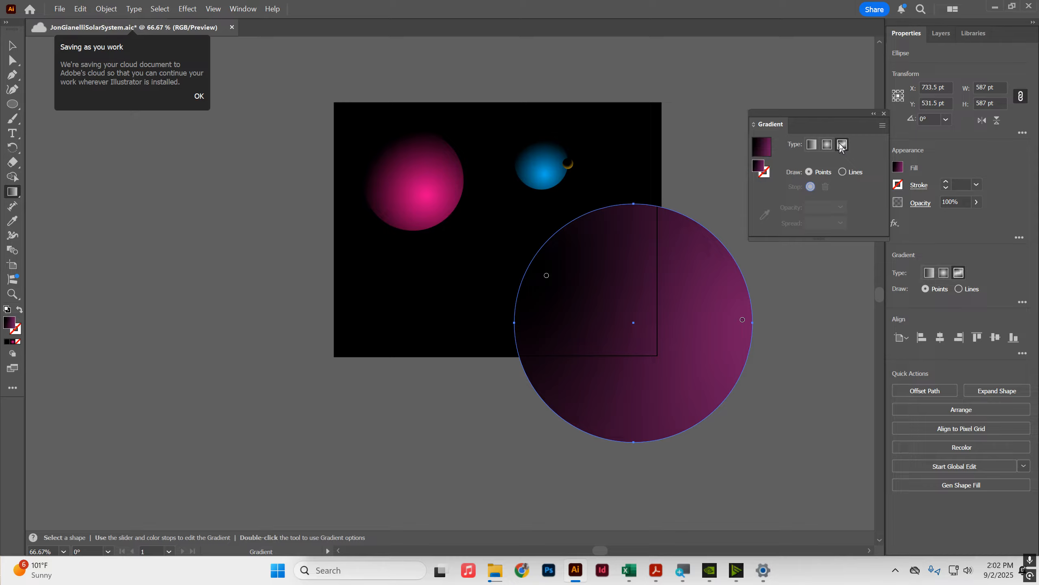
pyautogui.click(547, 276)
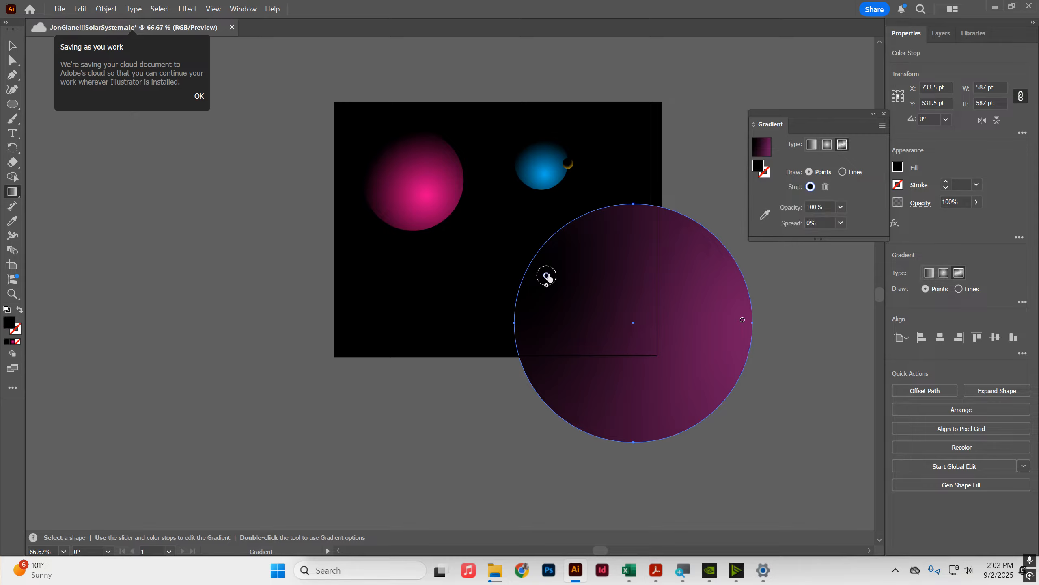
pyautogui.click(743, 320)
pyautogui.click(546, 276)
pyautogui.doubleClick(757, 166)
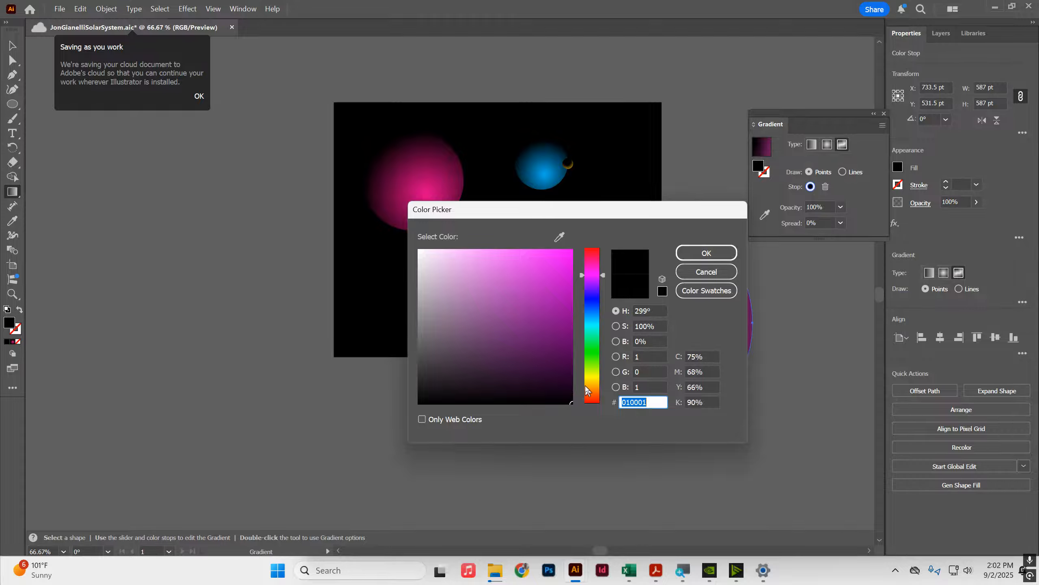
pyautogui.click(590, 380)
pyautogui.moveTo(550, 271); pyautogui.dragTo(569, 241)
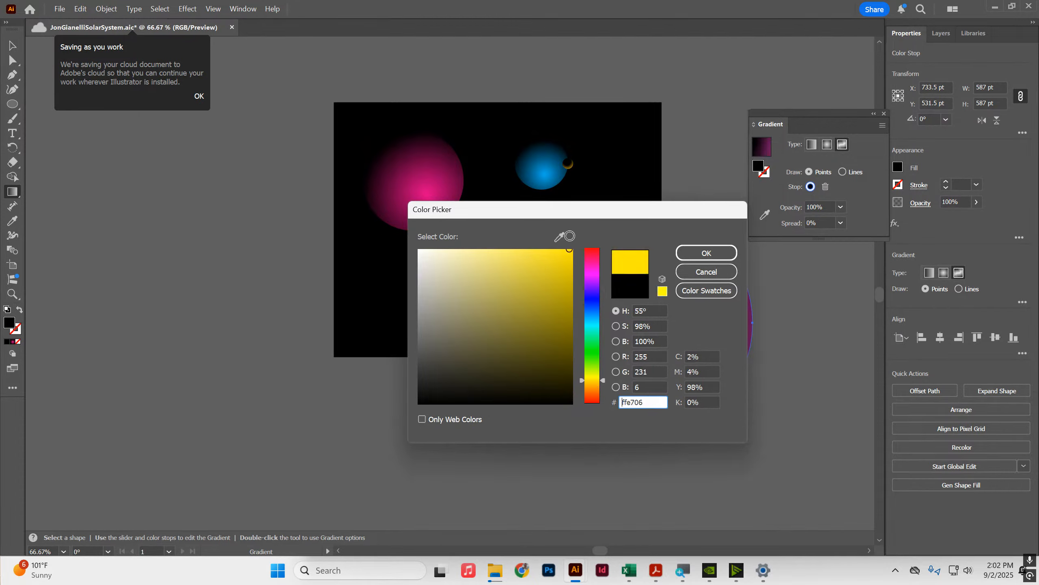
pyautogui.click(694, 253)
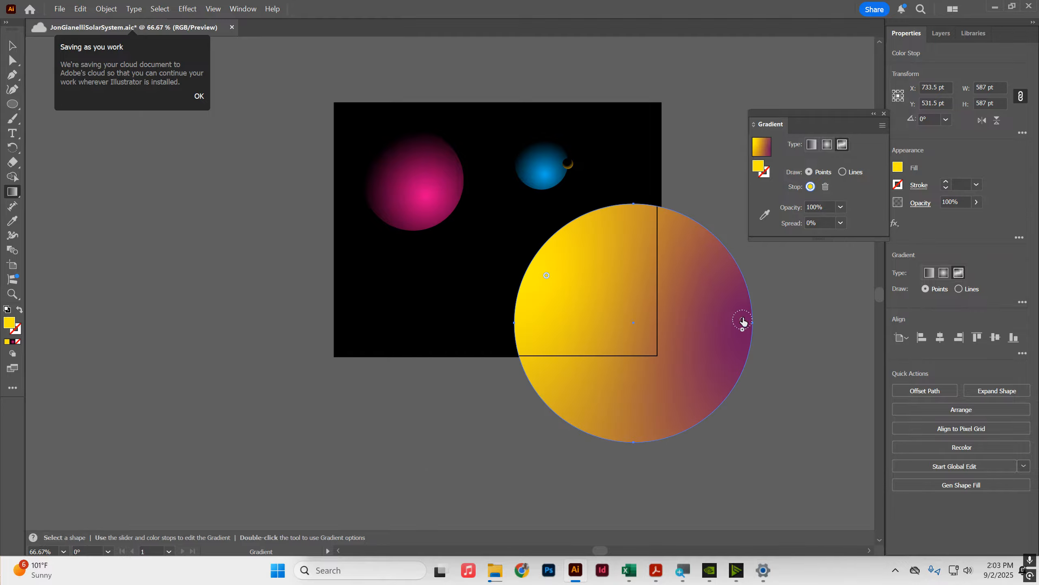
# Step: Set the large circle's right color point to orange and move it toward the circle's upper right
pyautogui.doubleClick(743, 322)
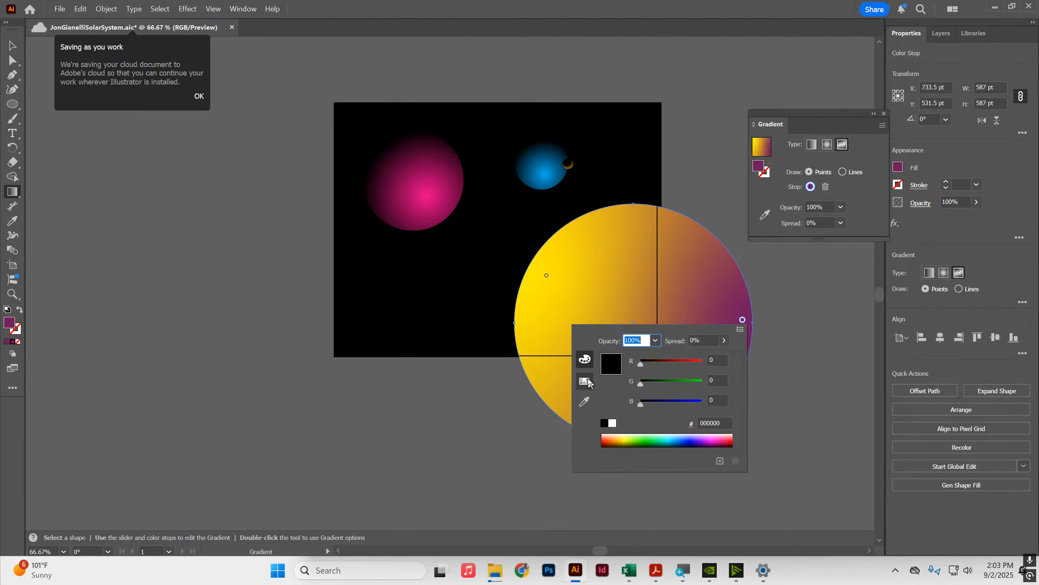
pyautogui.click(587, 382)
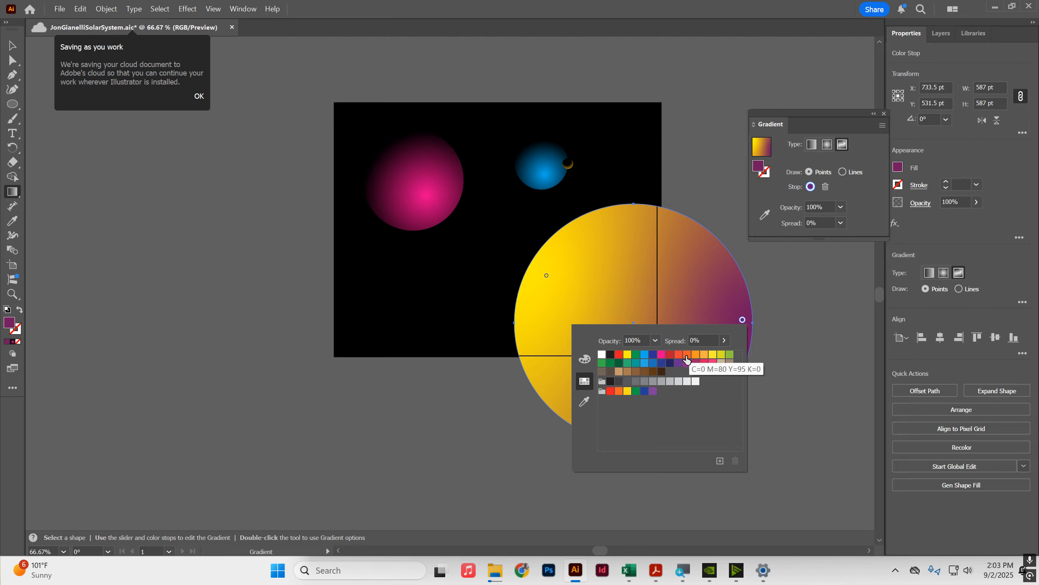
pyautogui.click(687, 359)
pyautogui.click(742, 322)
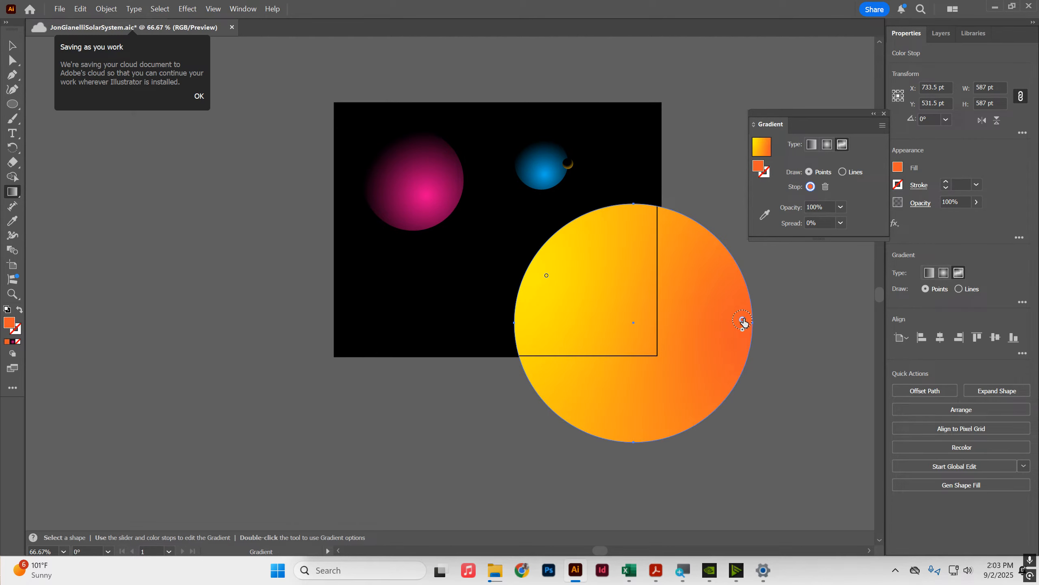
pyautogui.moveTo(742, 323); pyautogui.dragTo(684, 267)
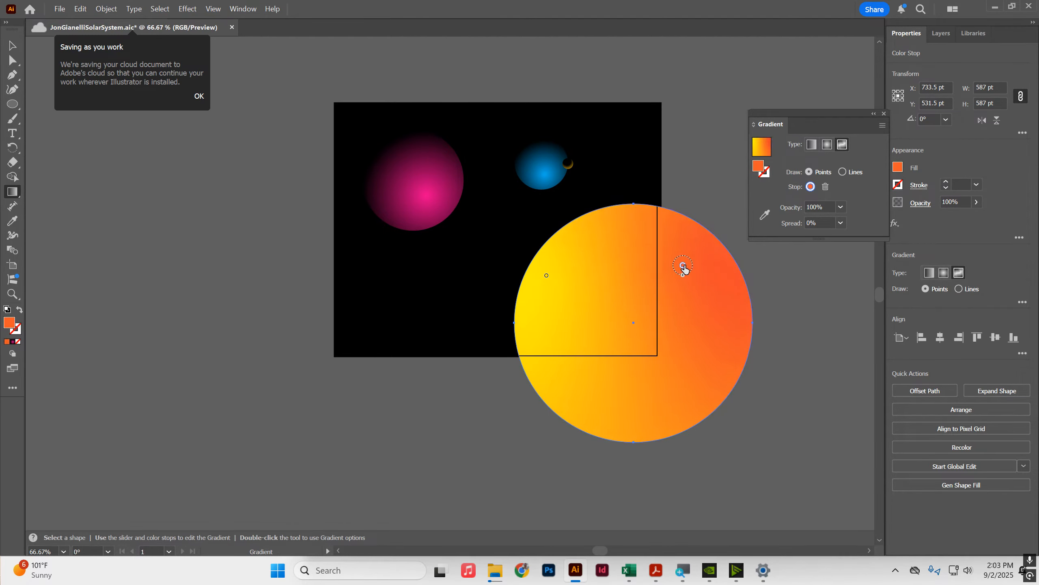
# Step: Add several orange color points scattered across the large circle's freeform gradient
pyautogui.click(642, 325)
pyautogui.moveTo(641, 328); pyautogui.dragTo(648, 346)
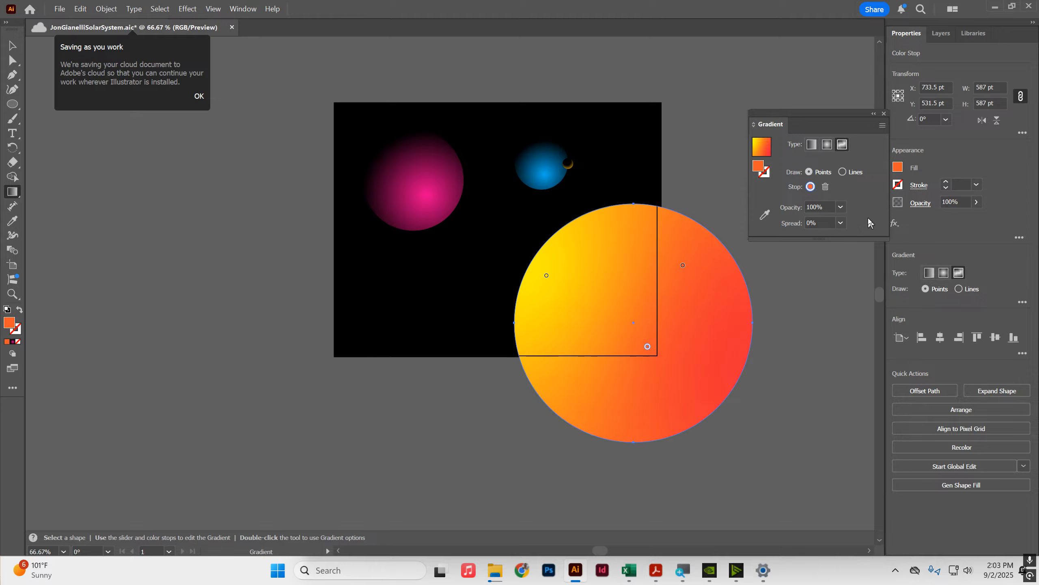
pyautogui.click(826, 187)
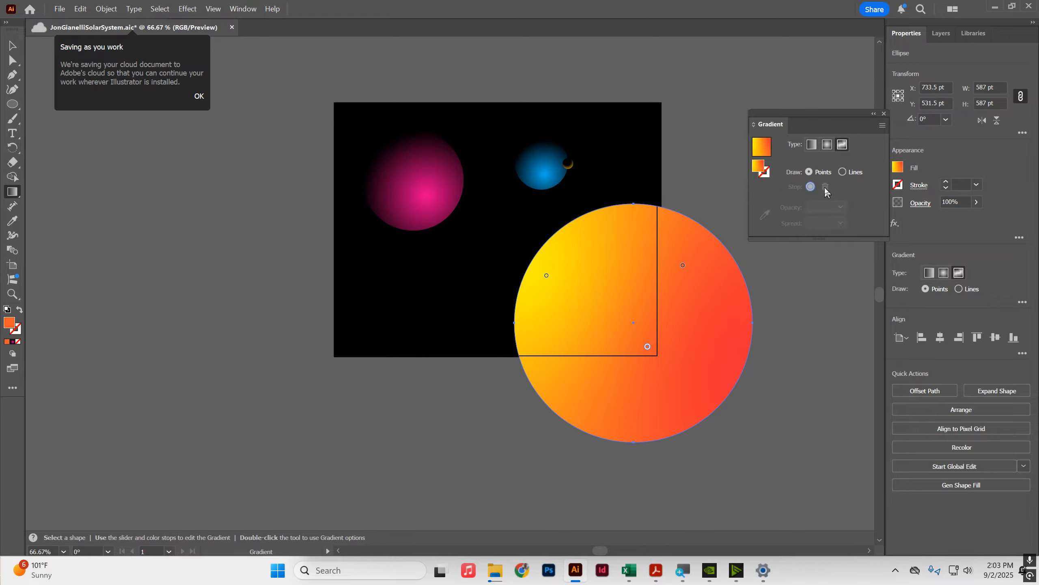
pyautogui.click(683, 266)
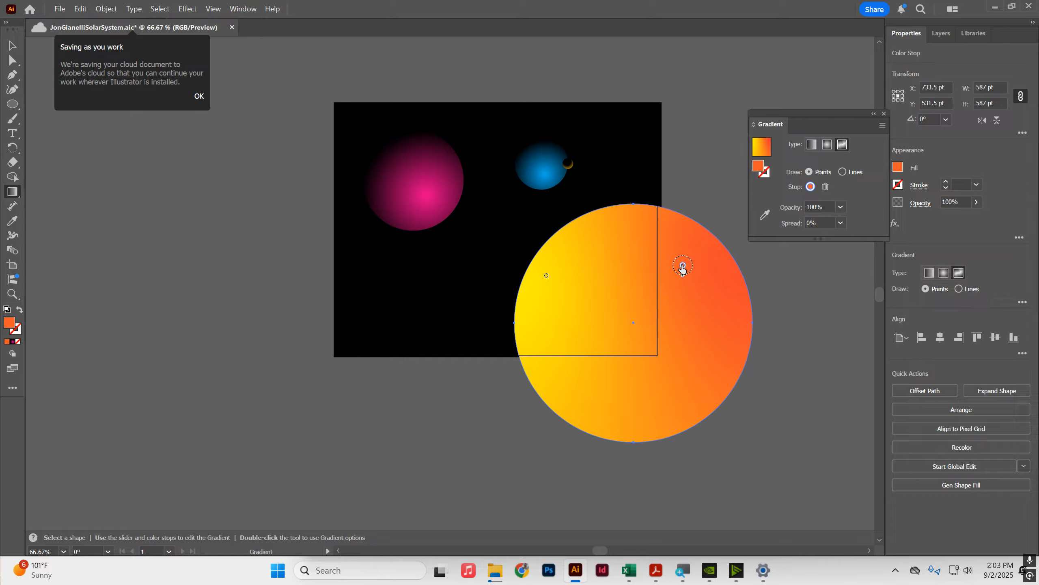
pyautogui.click(575, 335)
pyautogui.click(606, 238)
pyautogui.click(651, 351)
pyautogui.click(601, 387)
pyautogui.click(729, 338)
pyautogui.click(628, 277)
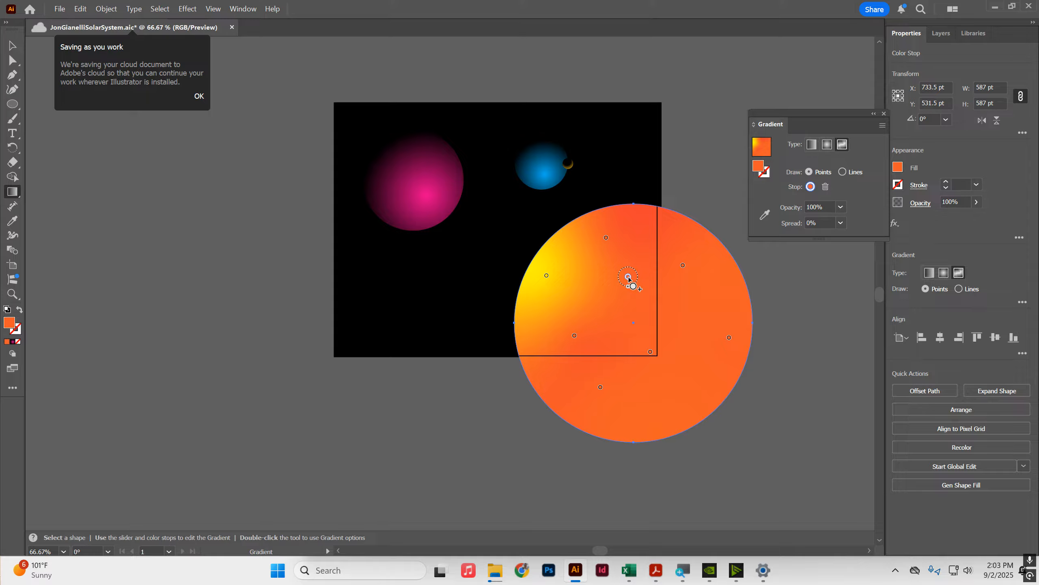
# Step: Select a yellow color point and add several more yellow points across the large circle
pyautogui.click(547, 276)
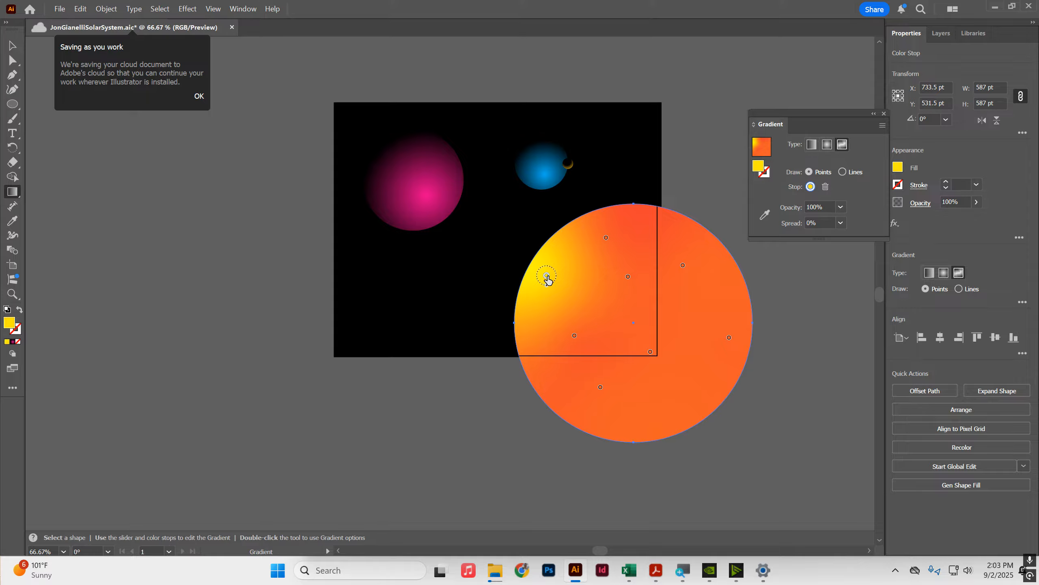
pyautogui.click(651, 240)
pyautogui.click(594, 321)
pyautogui.click(546, 375)
pyautogui.click(670, 393)
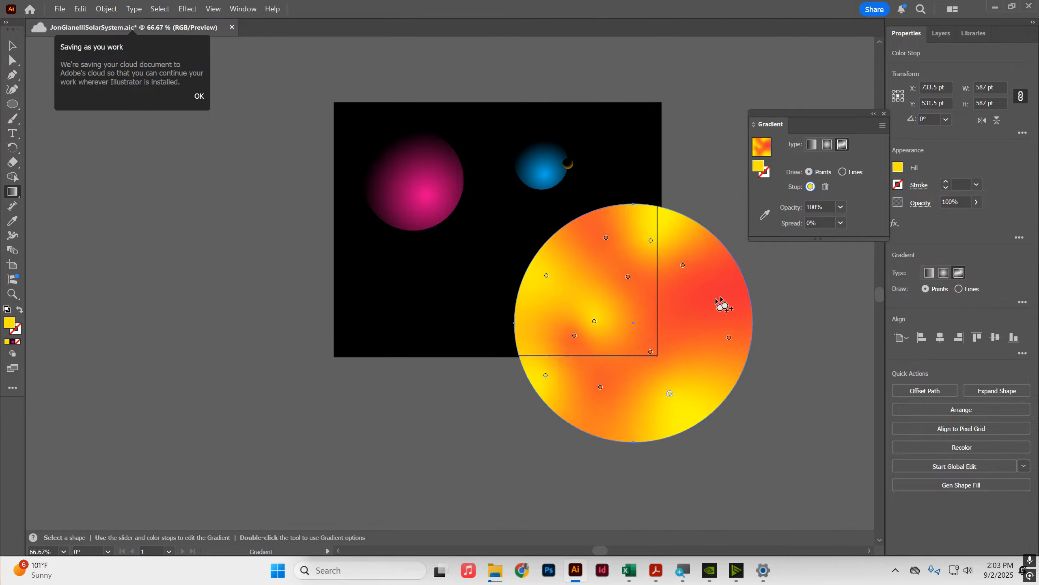
pyautogui.click(721, 294)
pyautogui.click(675, 299)
# Step: Set a color point to pale yellow ffef7b and add more pale yellow points around the large circle
pyautogui.click(580, 267)
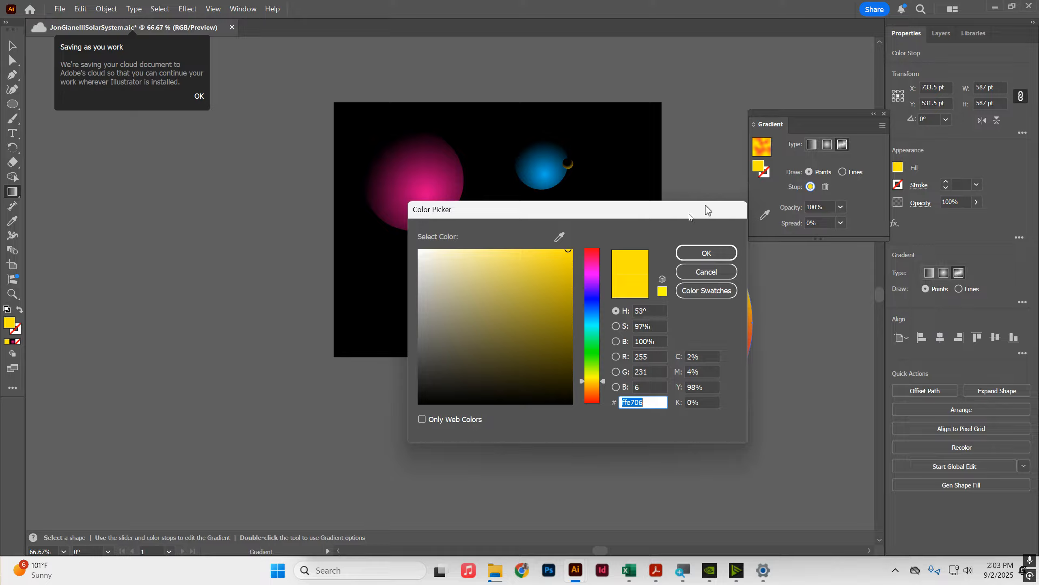
pyautogui.moveTo(549, 263); pyautogui.dragTo(499, 227)
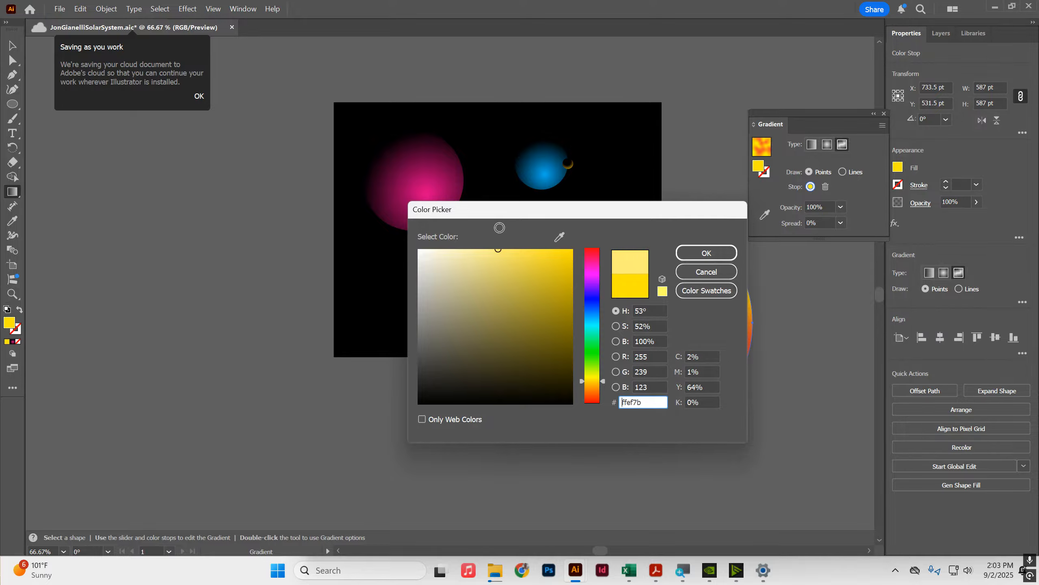
pyautogui.click(591, 389)
pyautogui.click(716, 248)
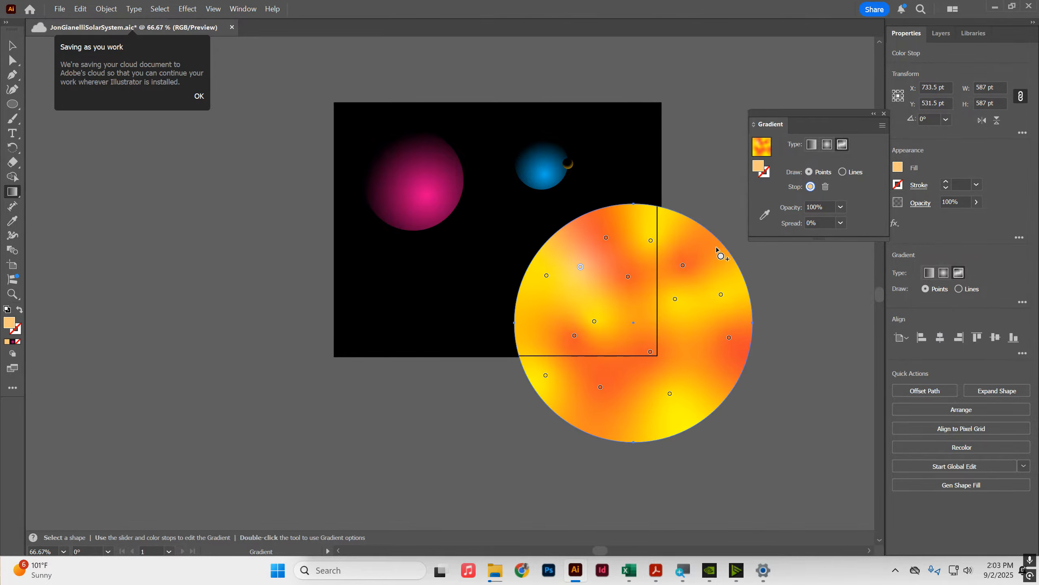
pyautogui.click(635, 257)
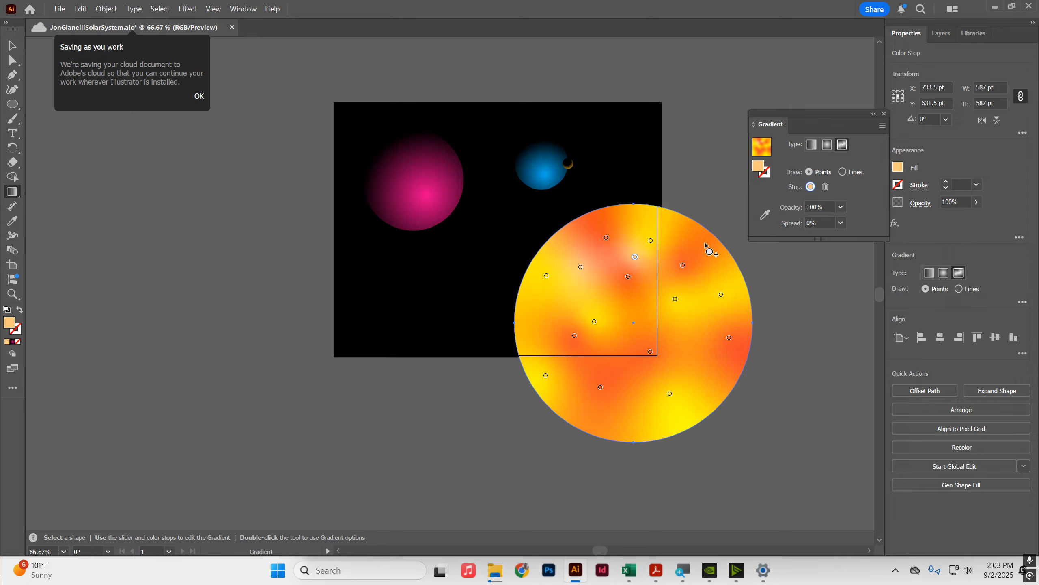
pyautogui.click(704, 241)
pyautogui.click(633, 217)
pyautogui.click(569, 295)
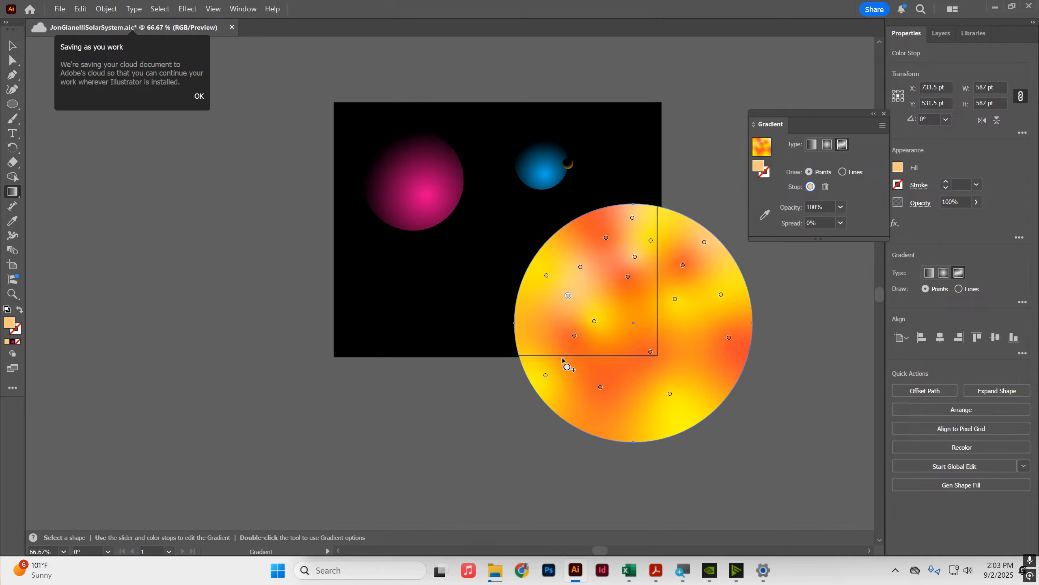
pyautogui.click(572, 366)
pyautogui.click(530, 328)
pyautogui.click(649, 334)
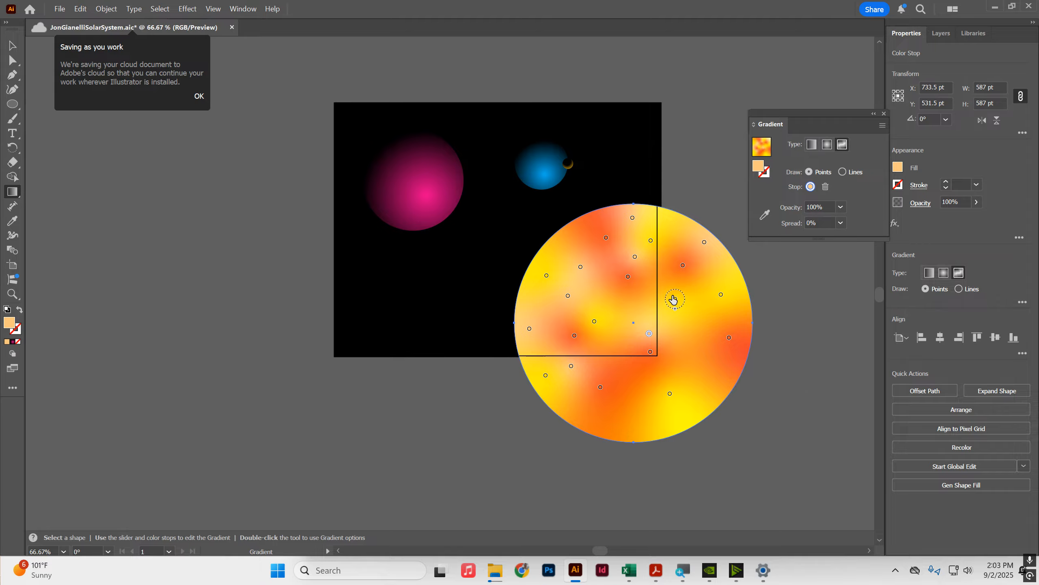
# Step: Add more yellow and orange color points to the upper left part of the large circle
pyautogui.click(577, 240)
pyautogui.click(543, 310)
pyautogui.click(608, 288)
pyautogui.click(606, 238)
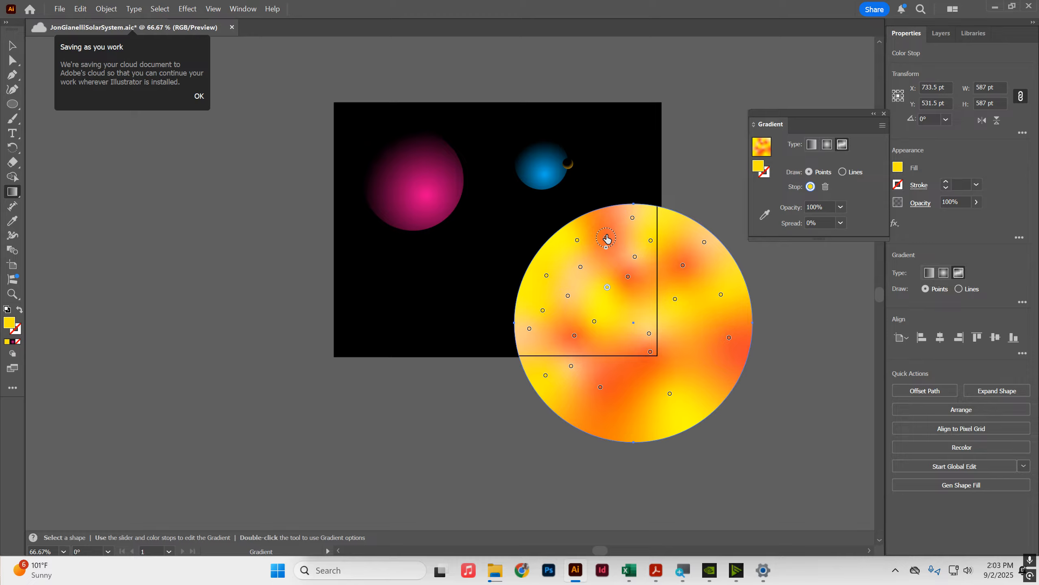
pyautogui.click(561, 253)
pyautogui.click(530, 302)
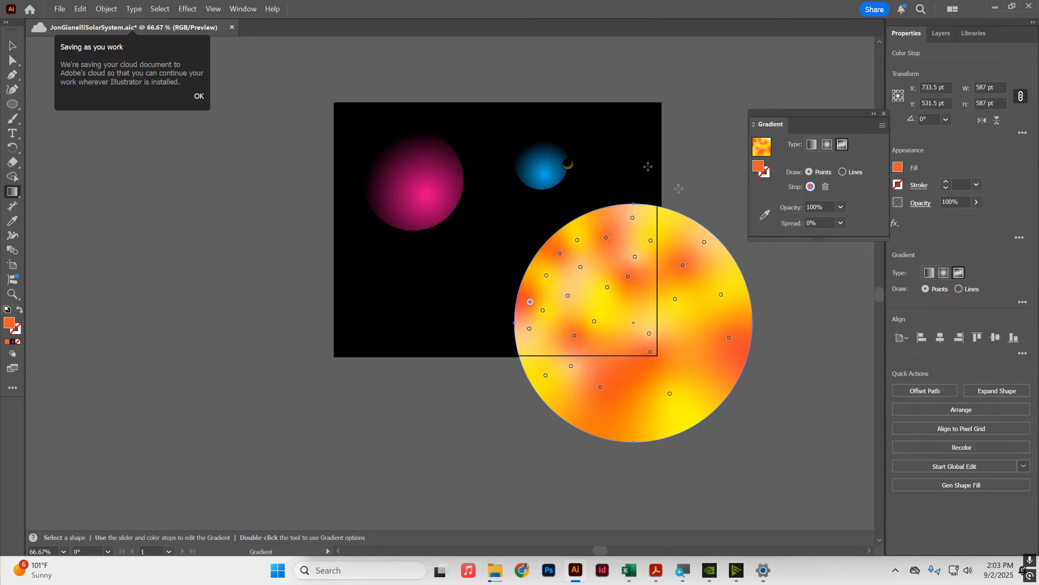
# Step: Deselect everything and preview the illustration in Presentation Mode before returning to editing
pyautogui.click(12, 45)
pyautogui.click(144, 304)
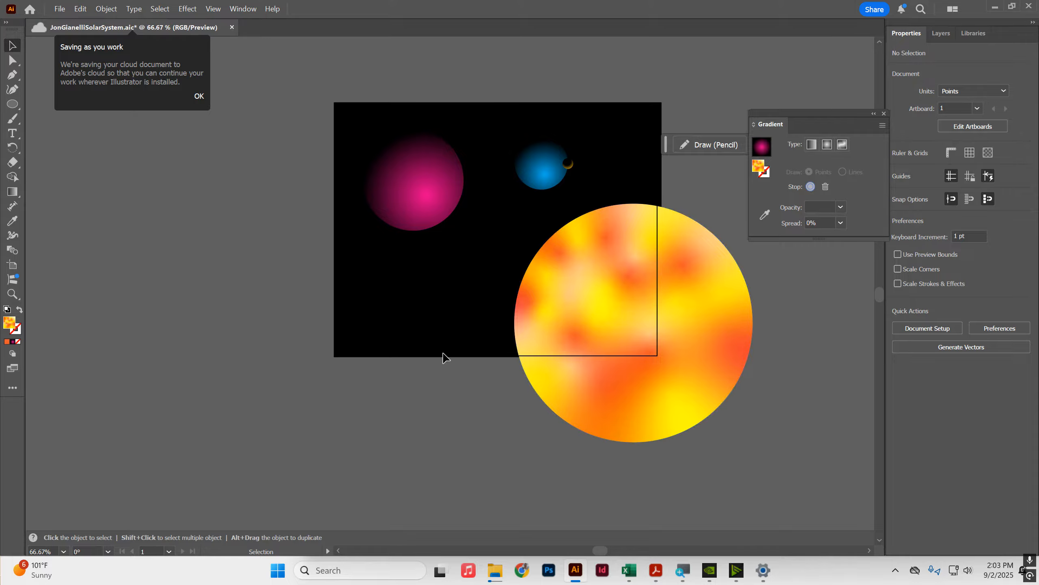
pyautogui.click(210, 10)
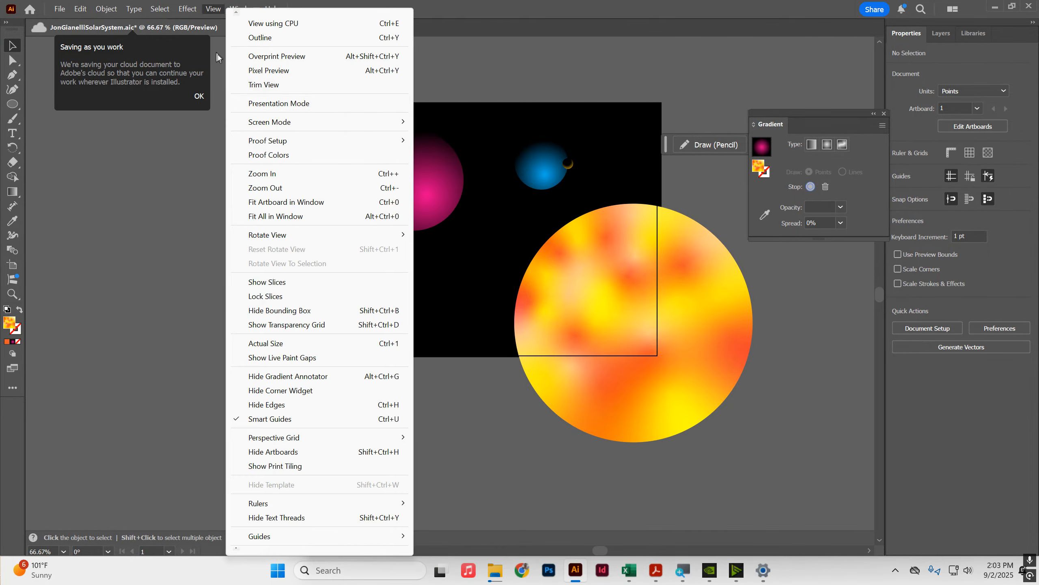
pyautogui.click(278, 104)
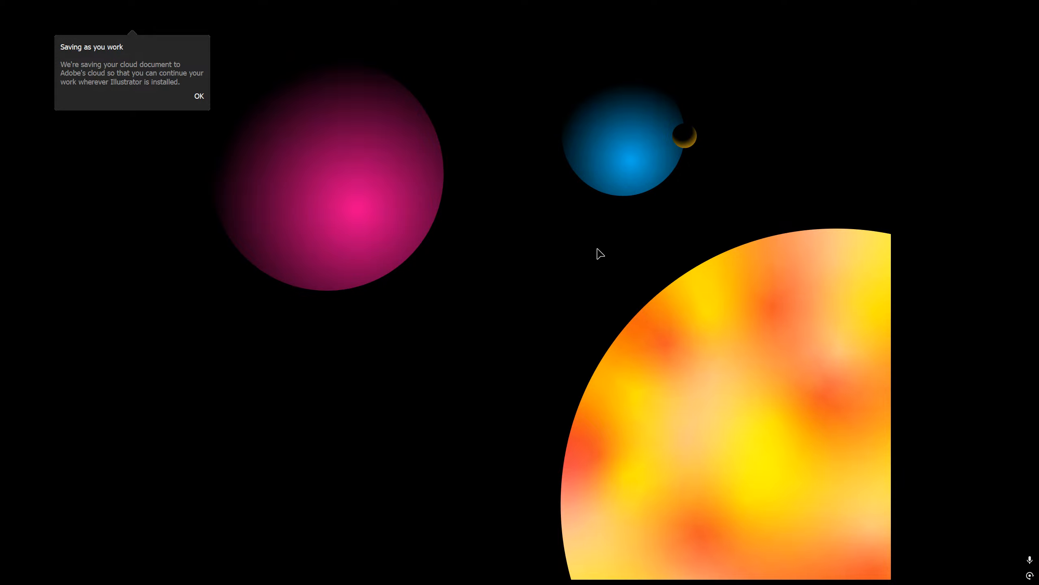
pyautogui.press('Escape')
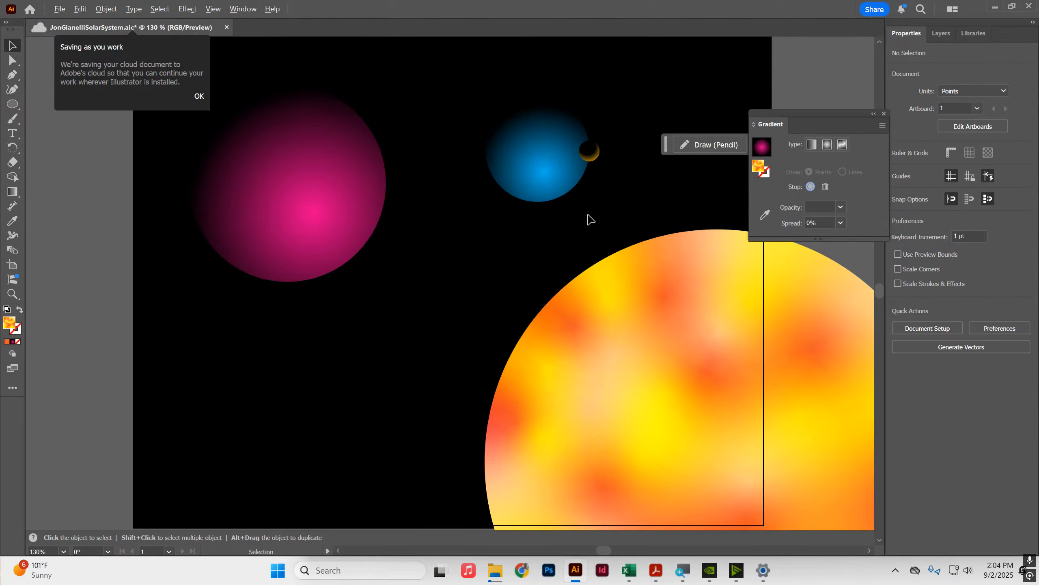
# Step: Select the four planet circles and group them together
pyautogui.scroll(-2, 587, 217)
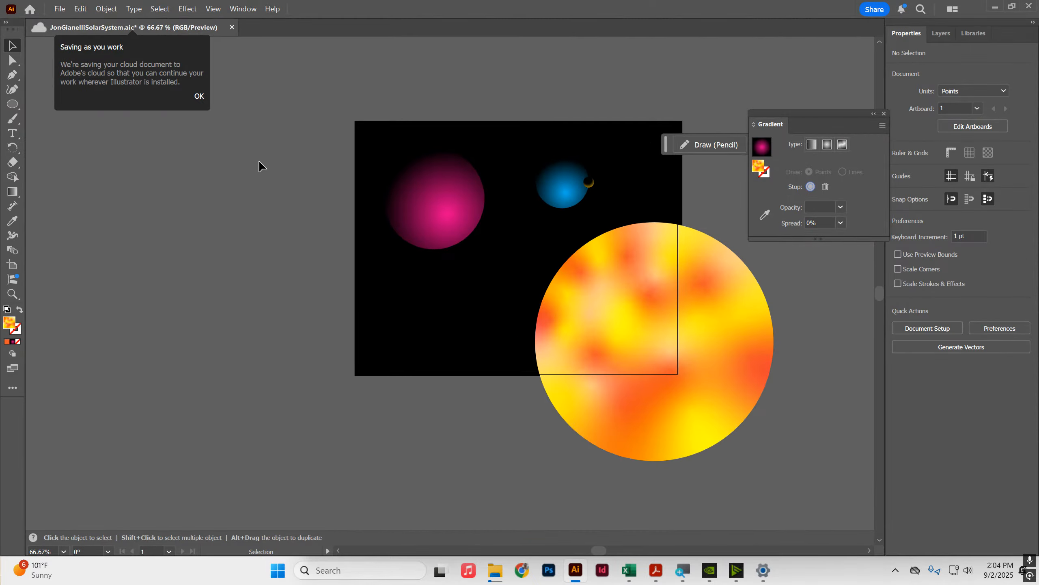
pyautogui.scroll(1, 349, 127)
pyautogui.press('space')
pyautogui.moveTo(699, 288); pyautogui.dragTo(583, 253)
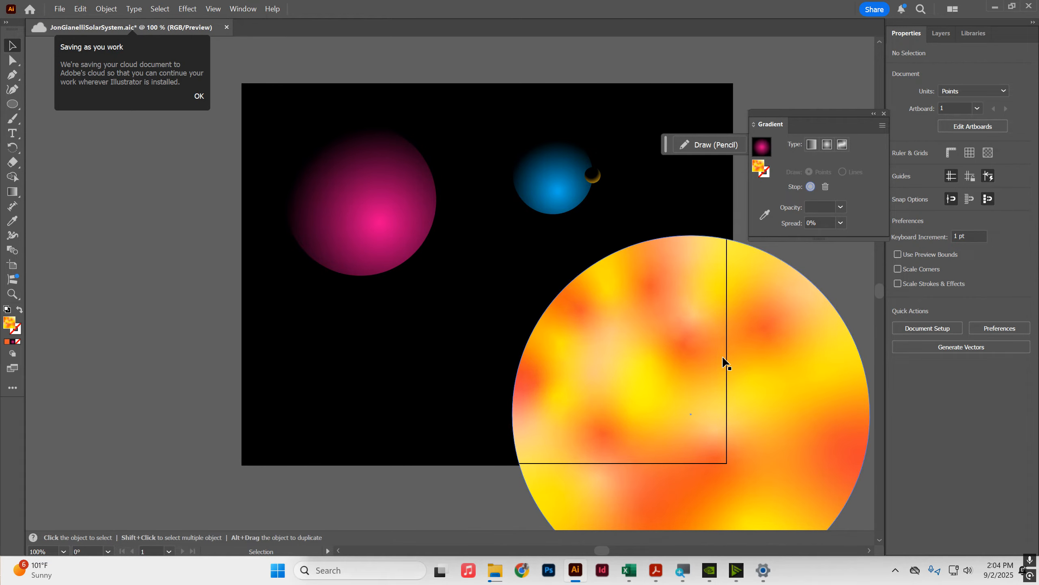
pyautogui.click(942, 34)
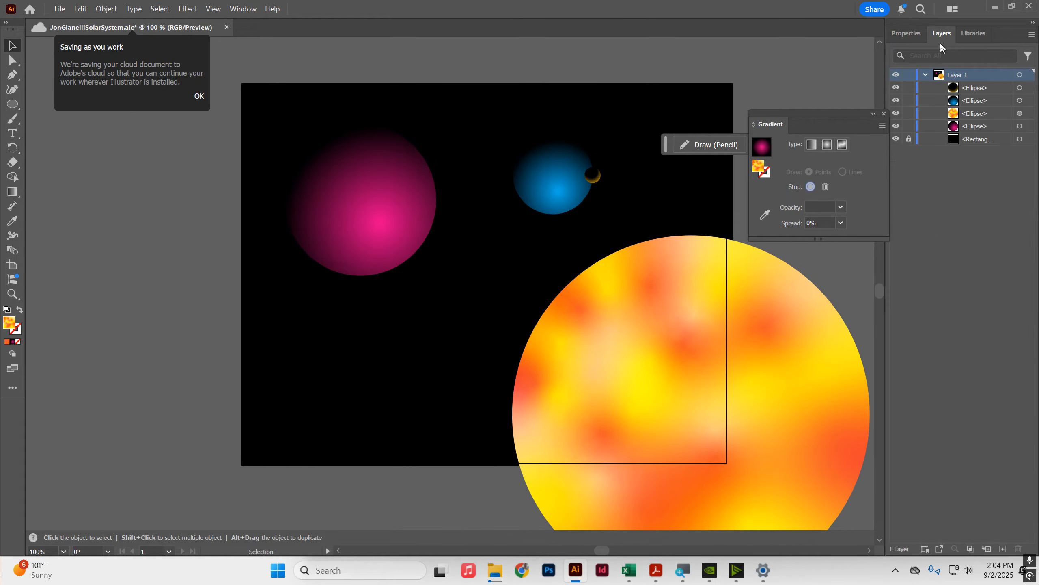
pyautogui.click(970, 87)
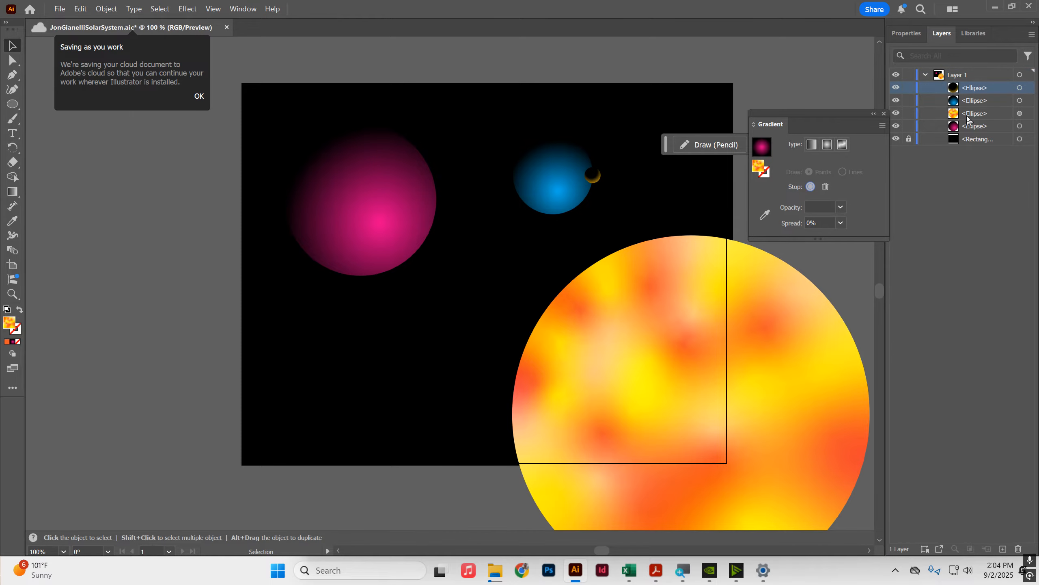
pyautogui.keyDown('shift'); pyautogui.click(968, 126); pyautogui.keyUp('shift')
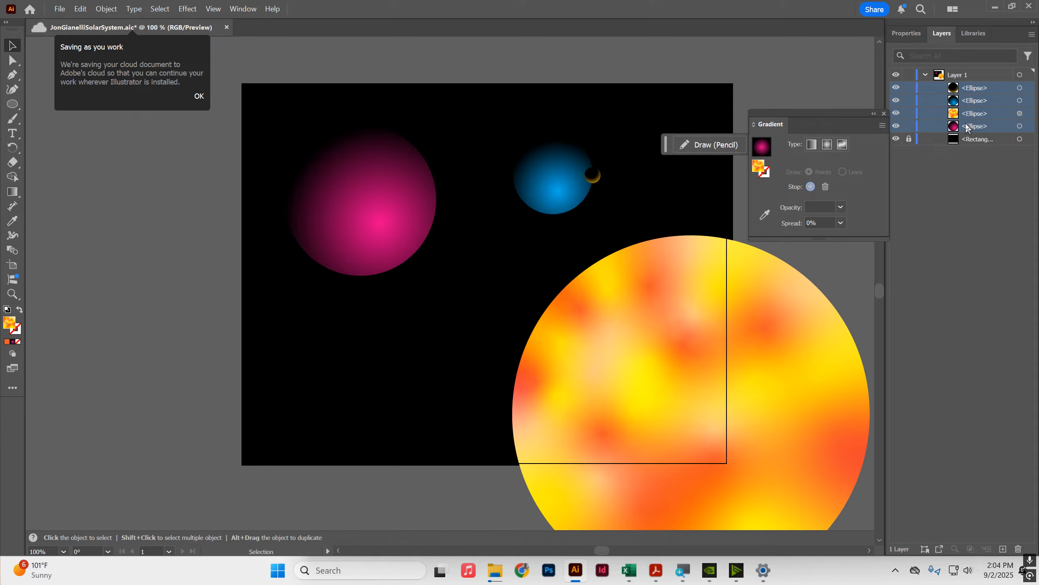
pyautogui.click(965, 89)
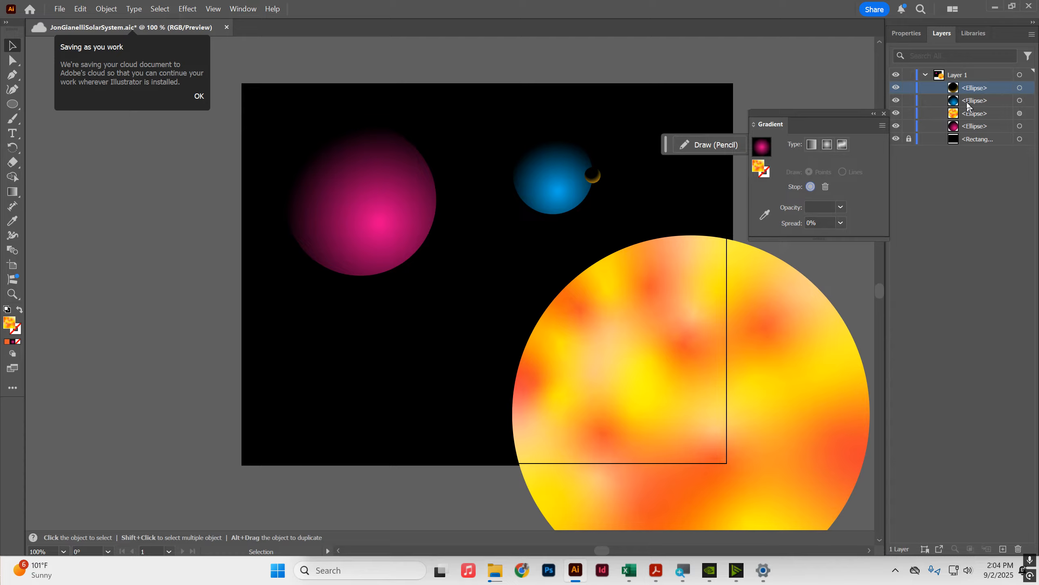
pyautogui.keyDown('shift'); pyautogui.click(967, 102); pyautogui.keyUp('shift')
pyautogui.keyDown('shift'); pyautogui.click(967, 114); pyautogui.keyUp('shift')
pyautogui.keyDown('shift'); pyautogui.click(967, 127); pyautogui.keyUp('shift')
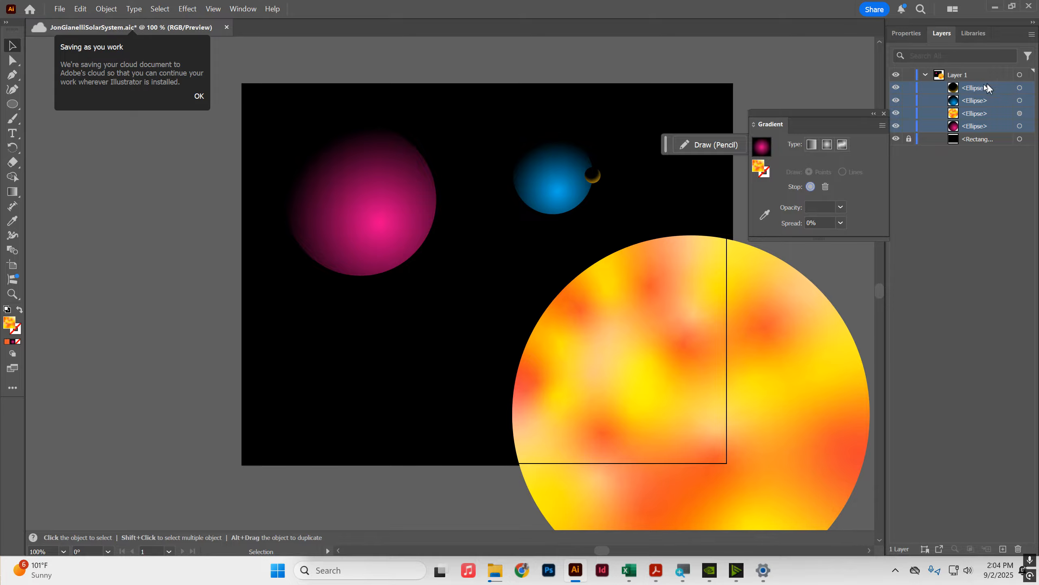
pyautogui.moveTo(267, 86); pyautogui.dragTo(873, 514)
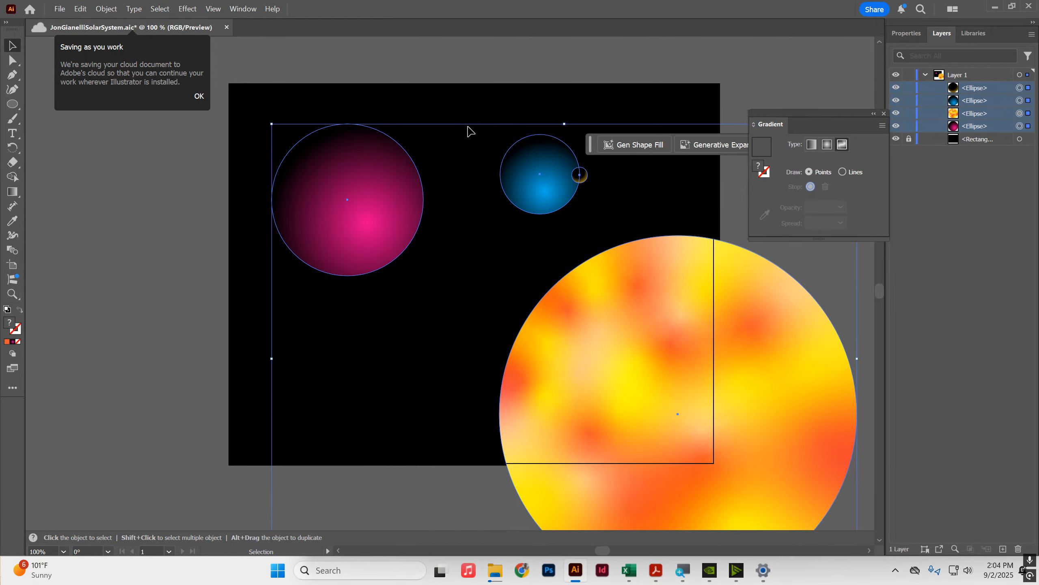
pyautogui.rightClick(527, 169)
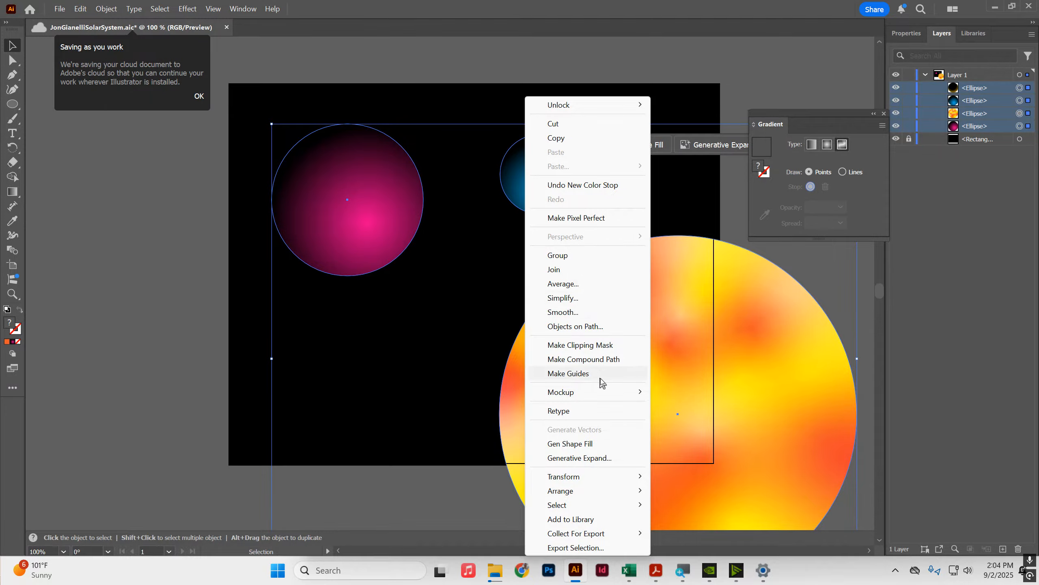
pyautogui.click(601, 260)
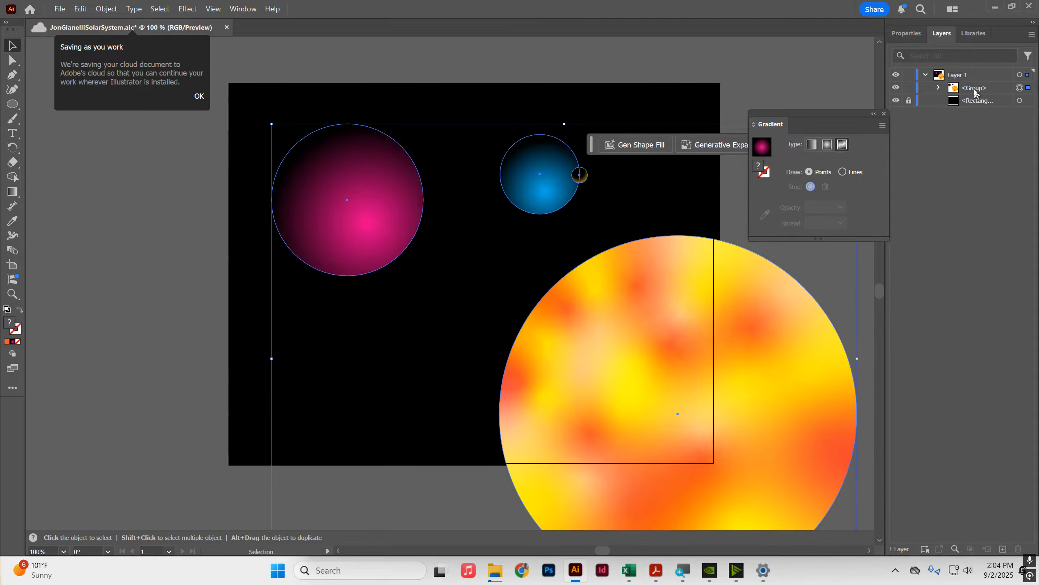
pyautogui.click(966, 103)
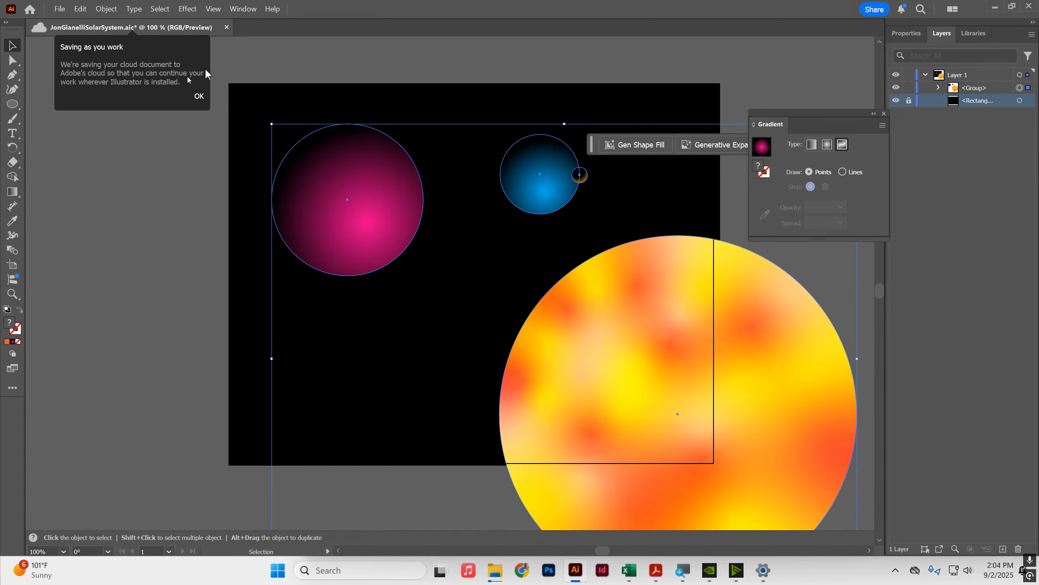
pyautogui.click(12, 104)
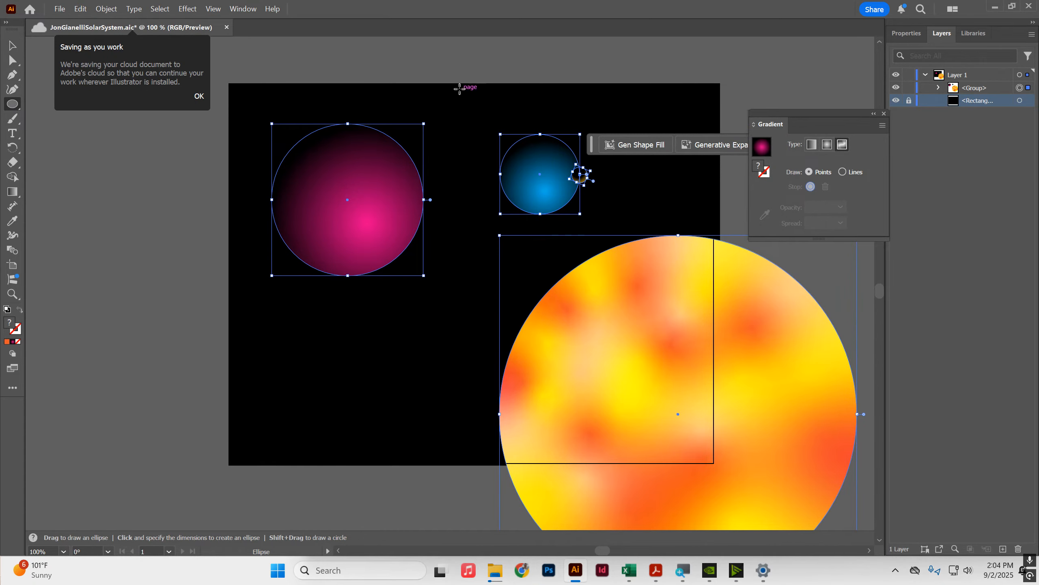
pyautogui.moveTo(455, 91); pyautogui.dragTo(461, 96)
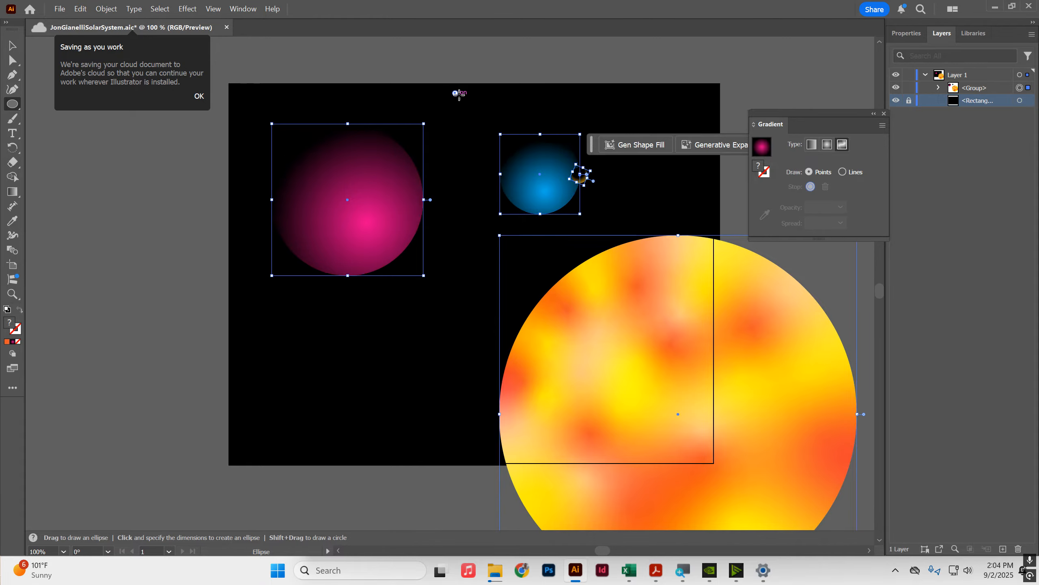
pyautogui.scroll(6, 460, 84)
pyautogui.scroll(4, 466, 102)
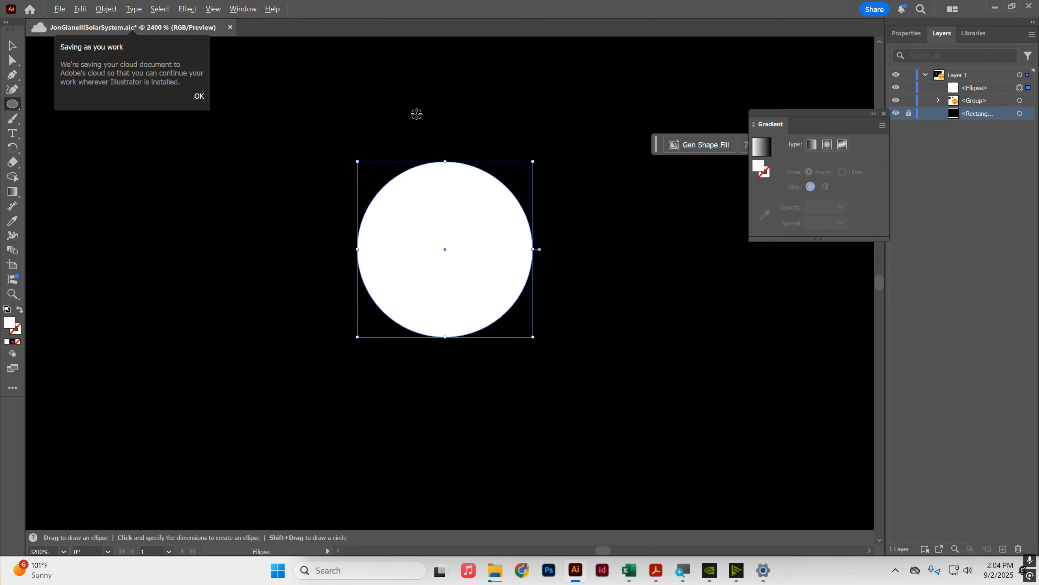
pyautogui.press('Delete')
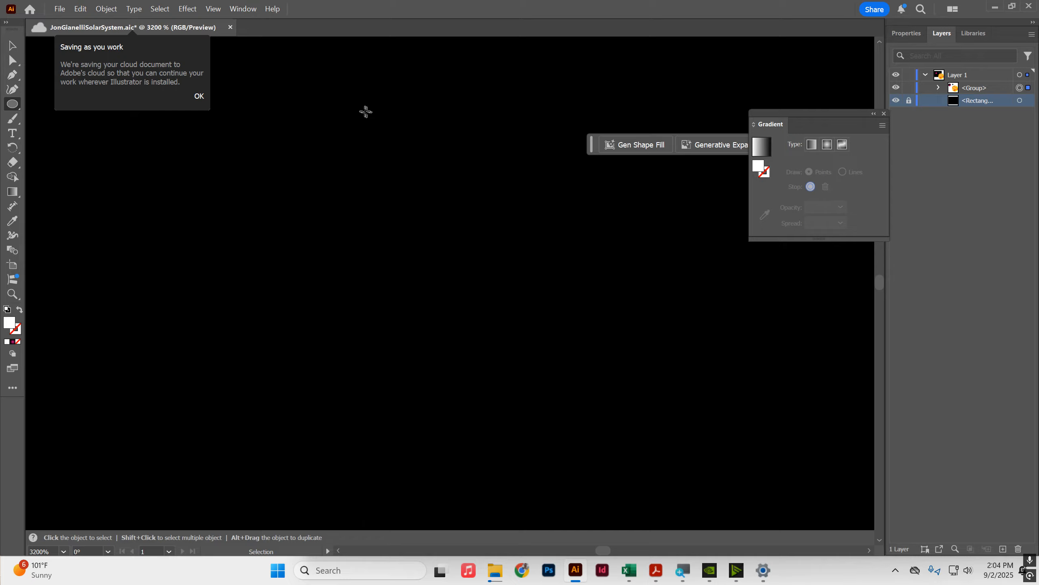
# Step: Create a 3 pt by 3 pt circle near the top of the canvas
pyautogui.click(358, 112)
pyautogui.write('3')
pyautogui.press('Tab')
pyautogui.write('3')
pyautogui.press('Tab')
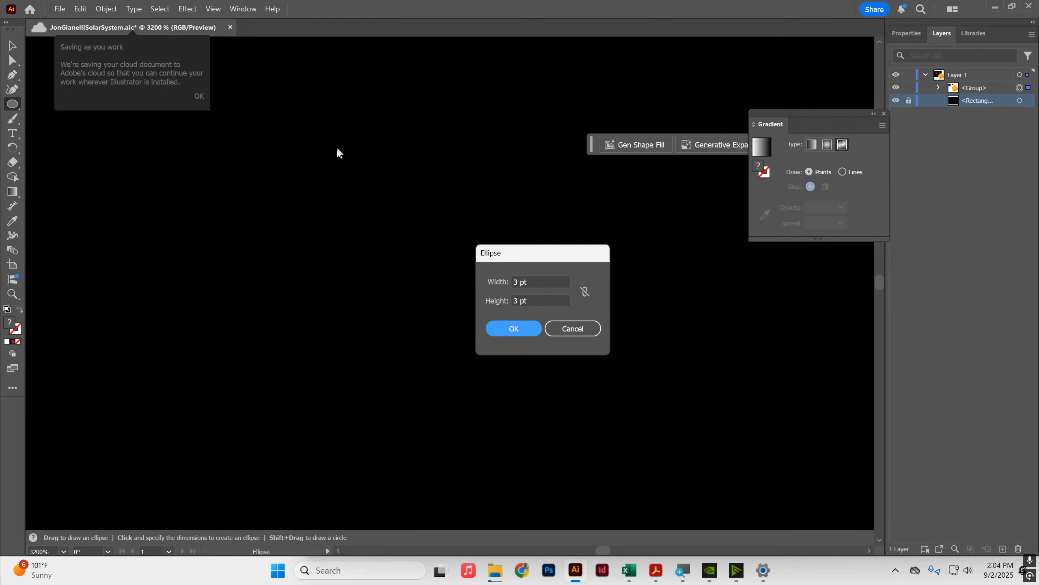
pyautogui.click(514, 328)
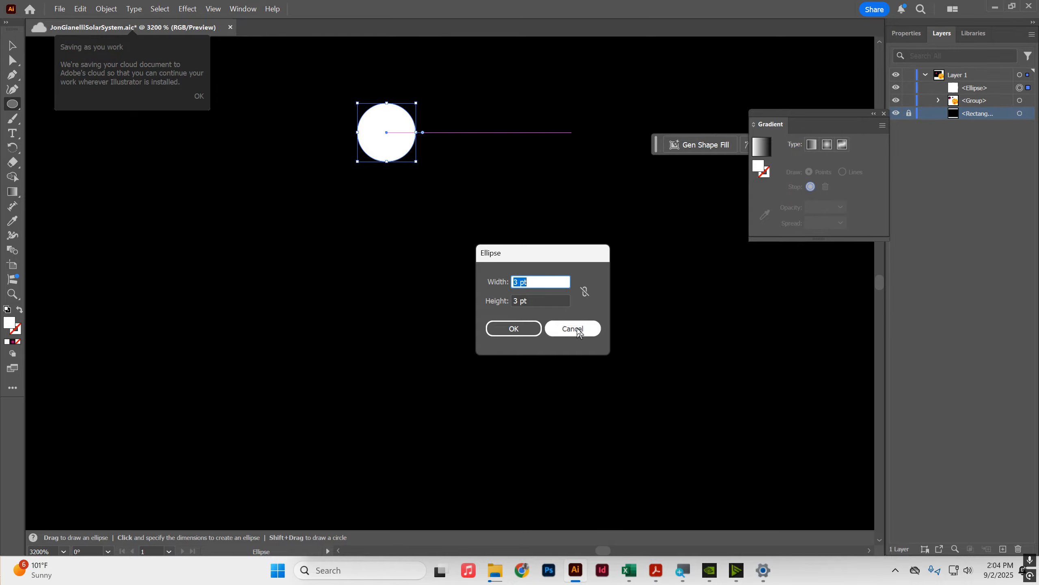
# Step: Set the small circle's fill to white with no stroke
pyautogui.click(575, 330)
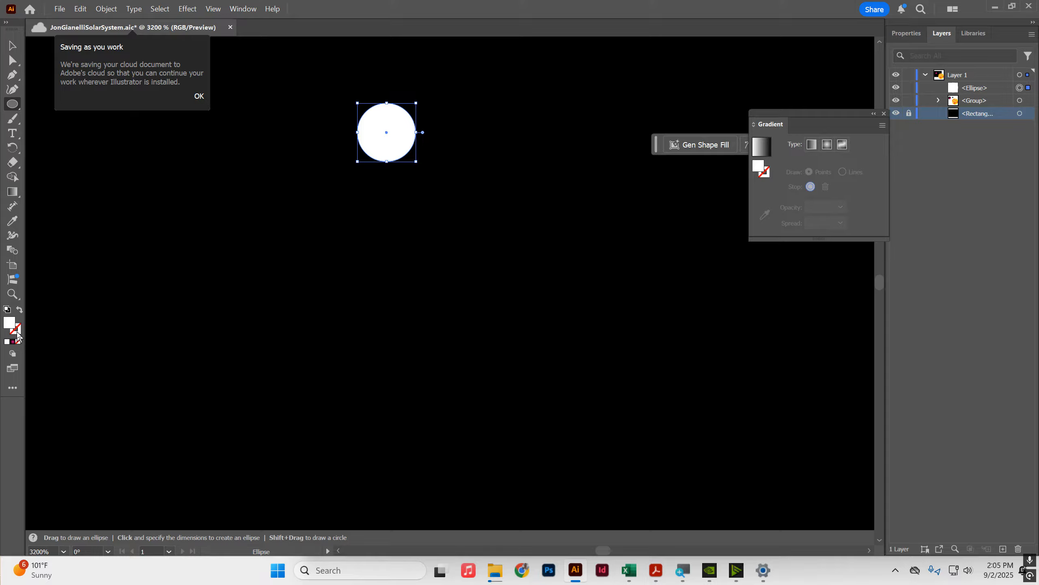
pyautogui.click(907, 35)
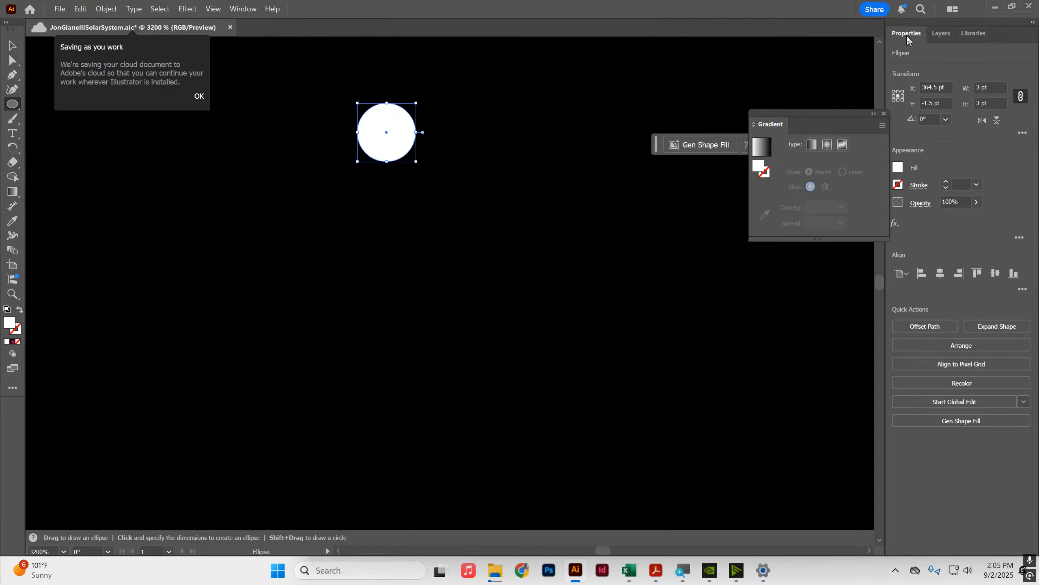
pyautogui.click(897, 185)
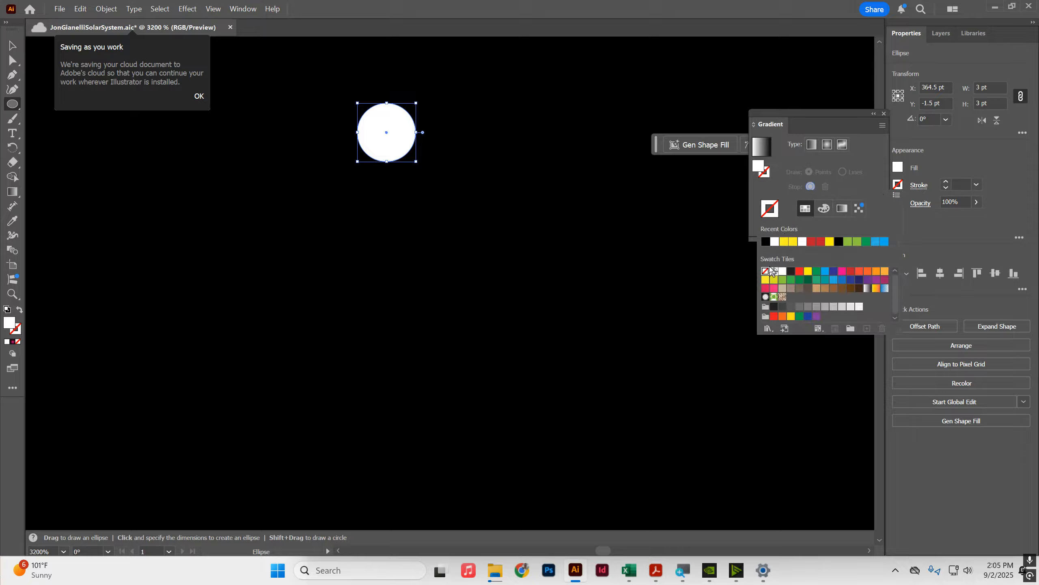
pyautogui.click(898, 168)
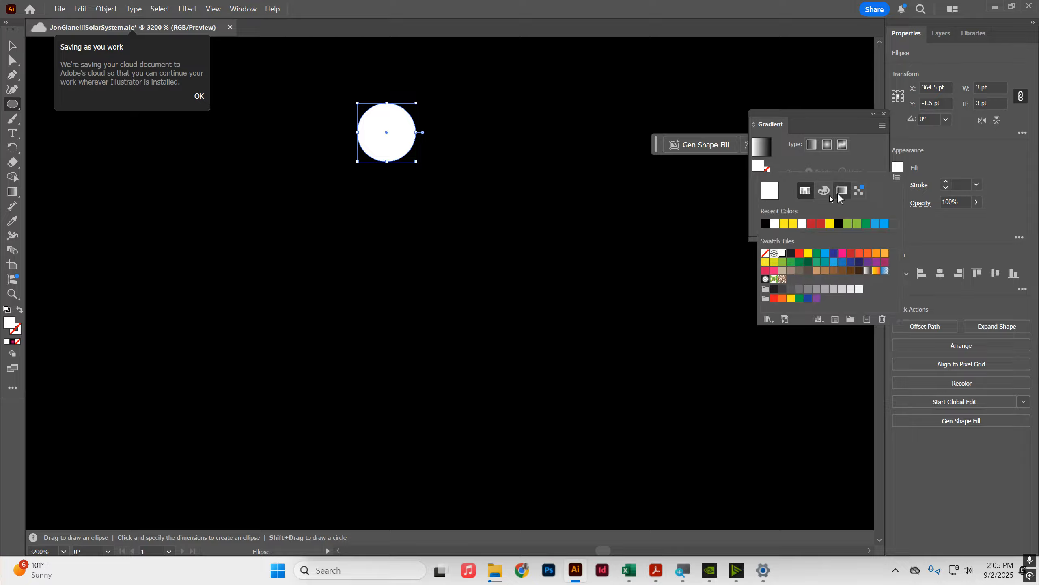
pyautogui.click(775, 226)
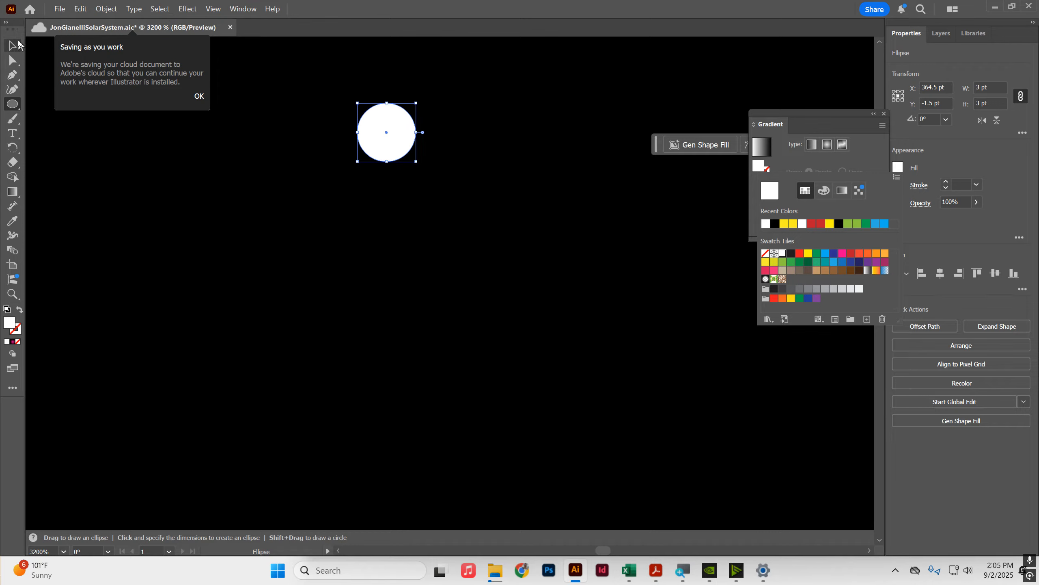
# Step: Apply a Pucker & Bloat effect of -88% to the small circle to turn it into a four-point star
pyautogui.click(12, 45)
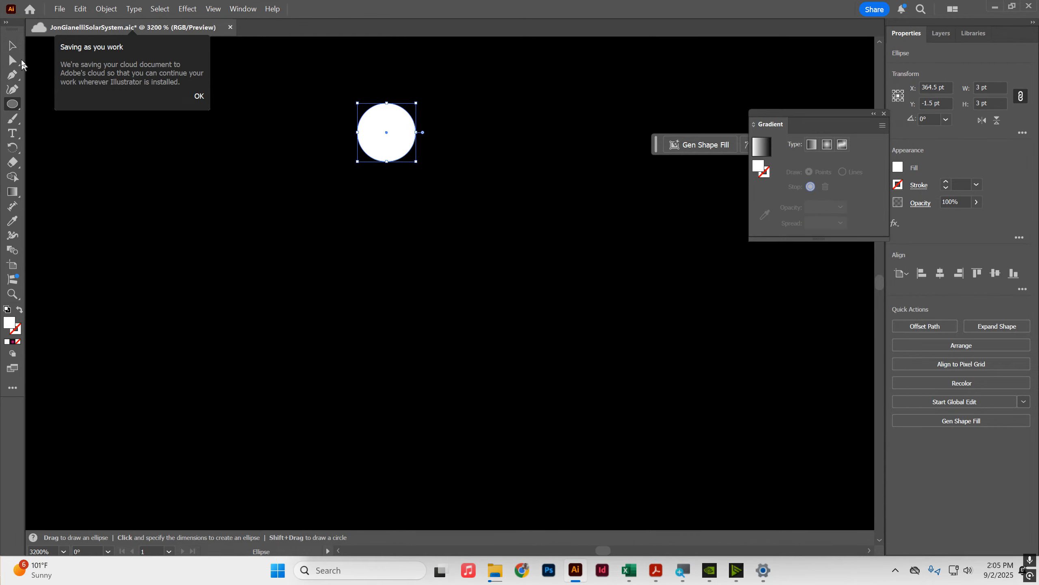
pyautogui.click(9, 48)
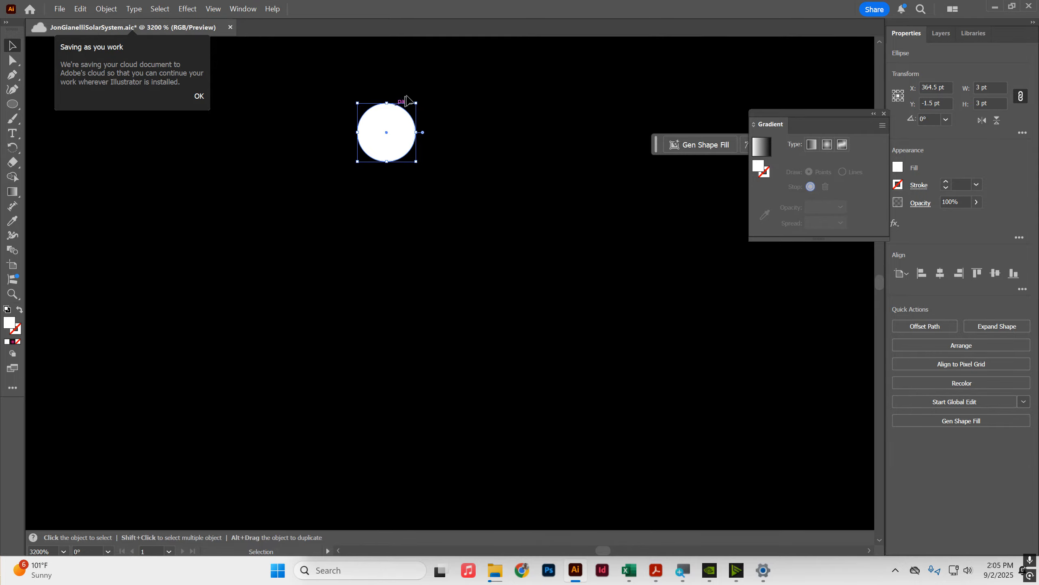
pyautogui.click(194, 10)
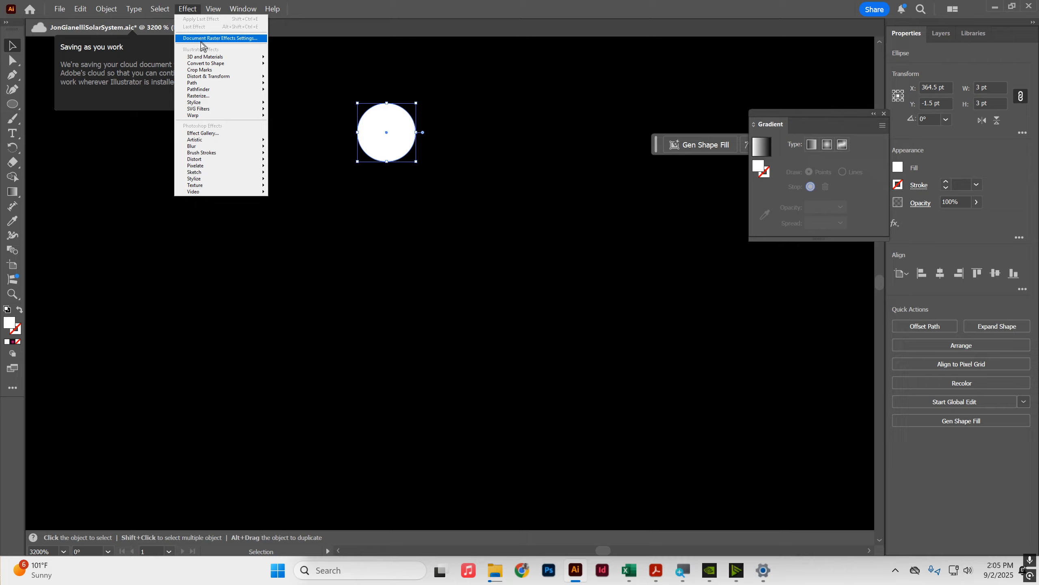
pyautogui.moveTo(210, 109)
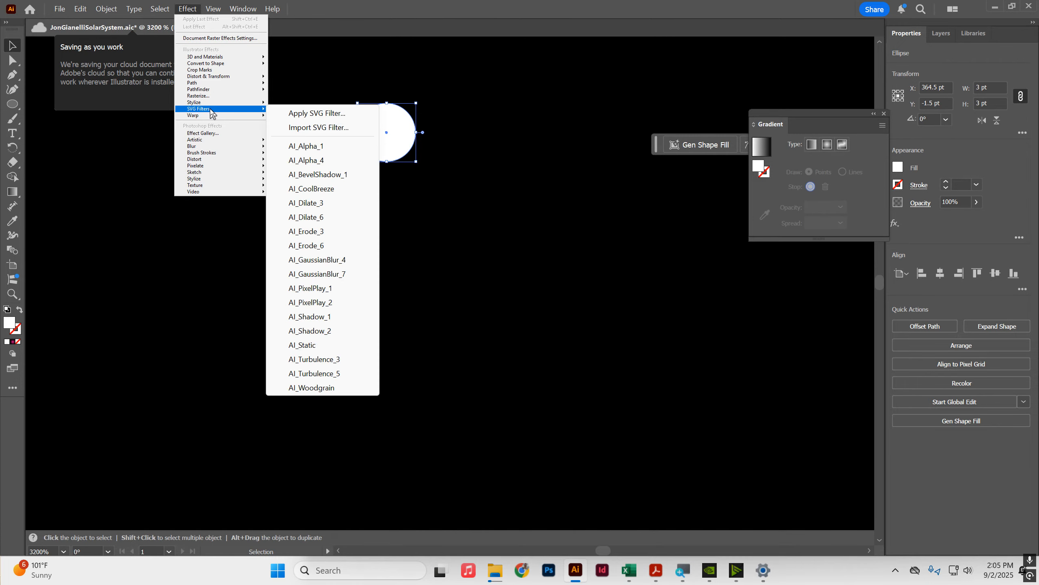
pyautogui.moveTo(227, 77)
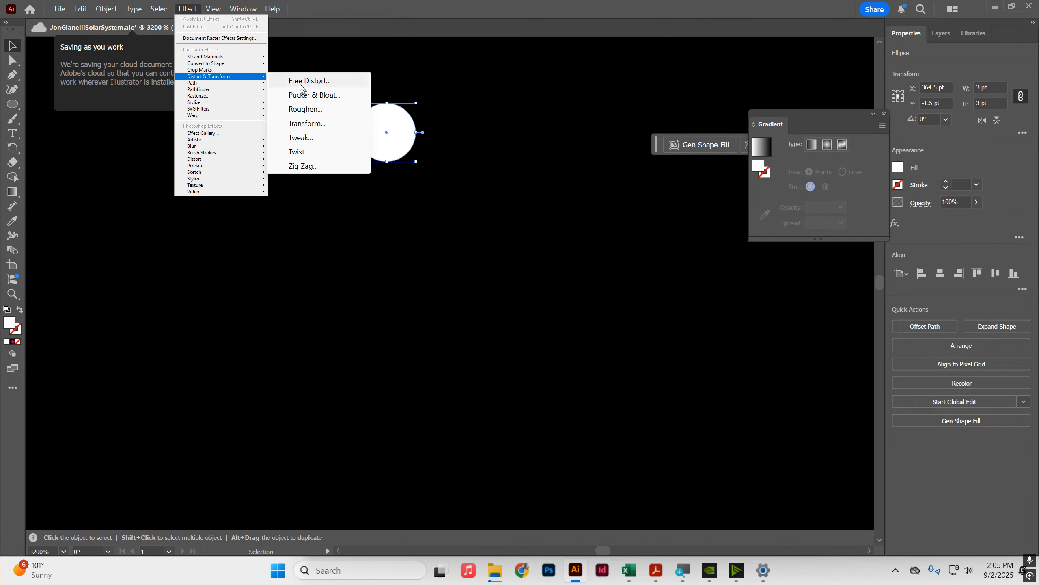
pyautogui.click(308, 95)
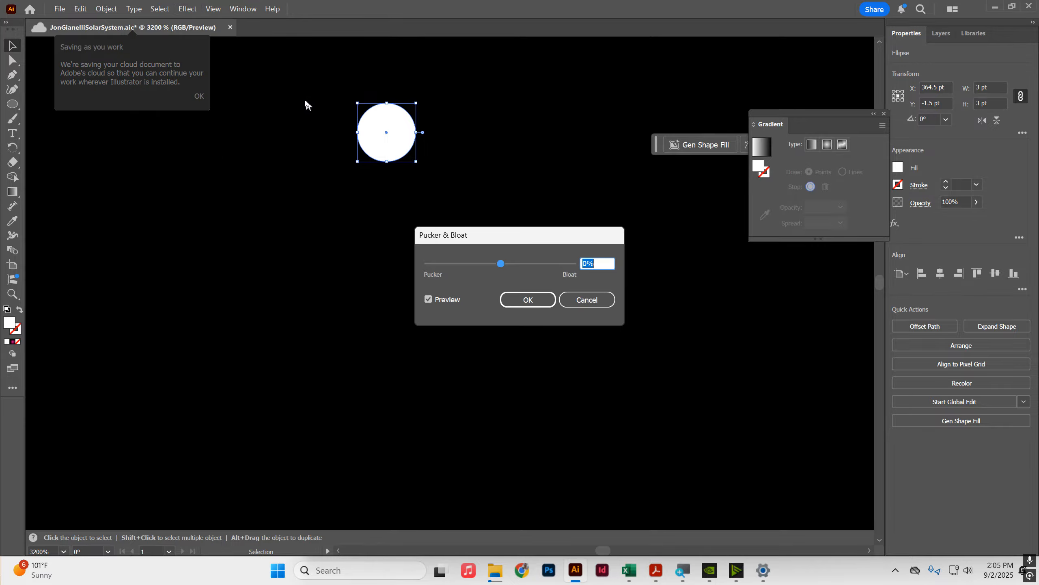
pyautogui.click(428, 300)
pyautogui.click(459, 262)
pyautogui.moveTo(465, 264); pyautogui.dragTo(467, 268)
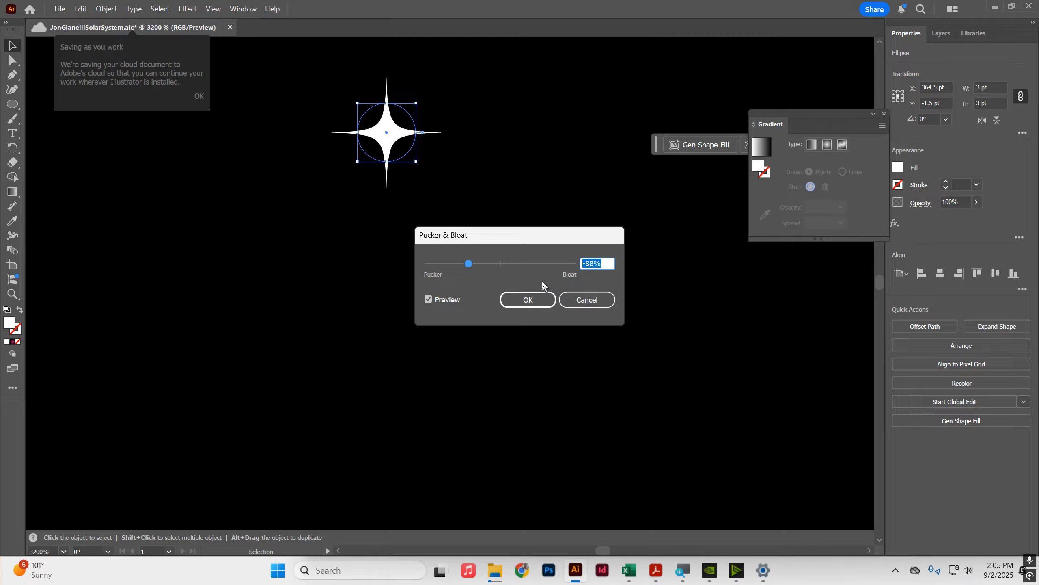
pyautogui.click(530, 298)
# Step: Move the star slightly lower near the top of the artboard
pyautogui.scroll(-1, 514, 160)
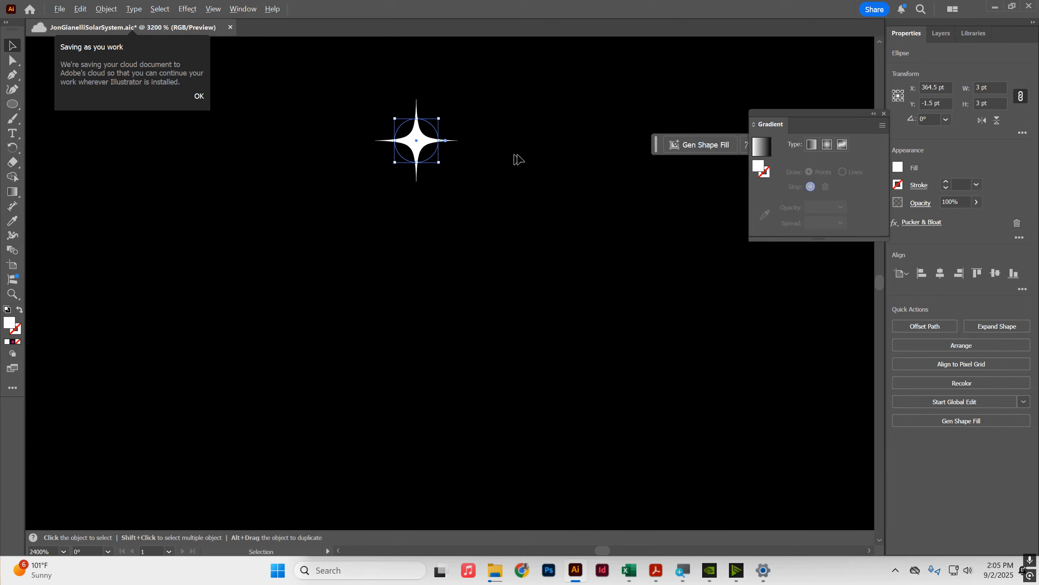
pyautogui.scroll(-8, 515, 159)
pyautogui.moveTo(599, 301); pyautogui.dragTo(380, 233)
pyautogui.scroll(-2, 412, 236)
pyautogui.click(412, 279)
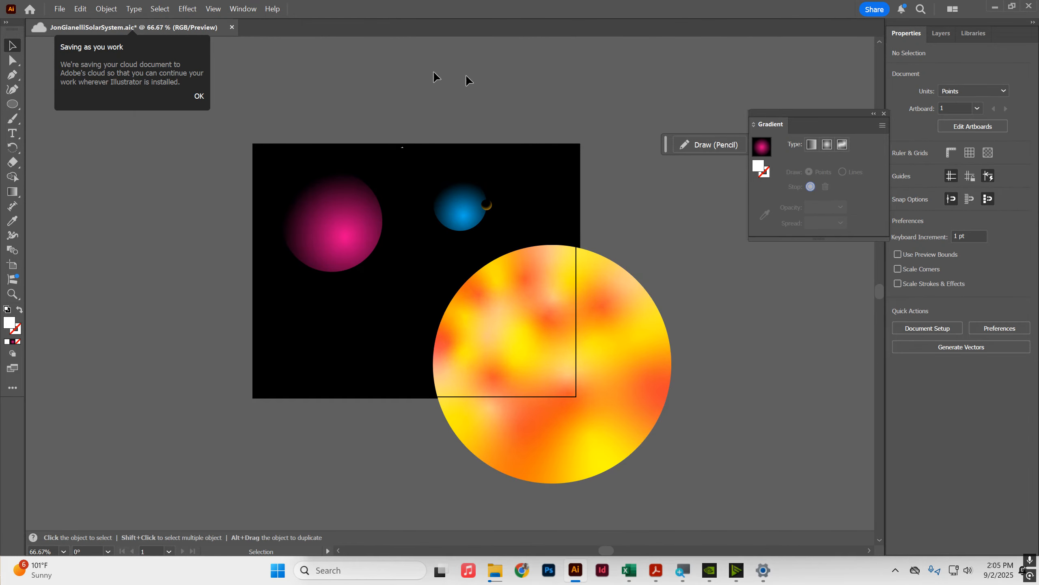
pyautogui.scroll(1, 379, 148)
pyautogui.scroll(6, 379, 148)
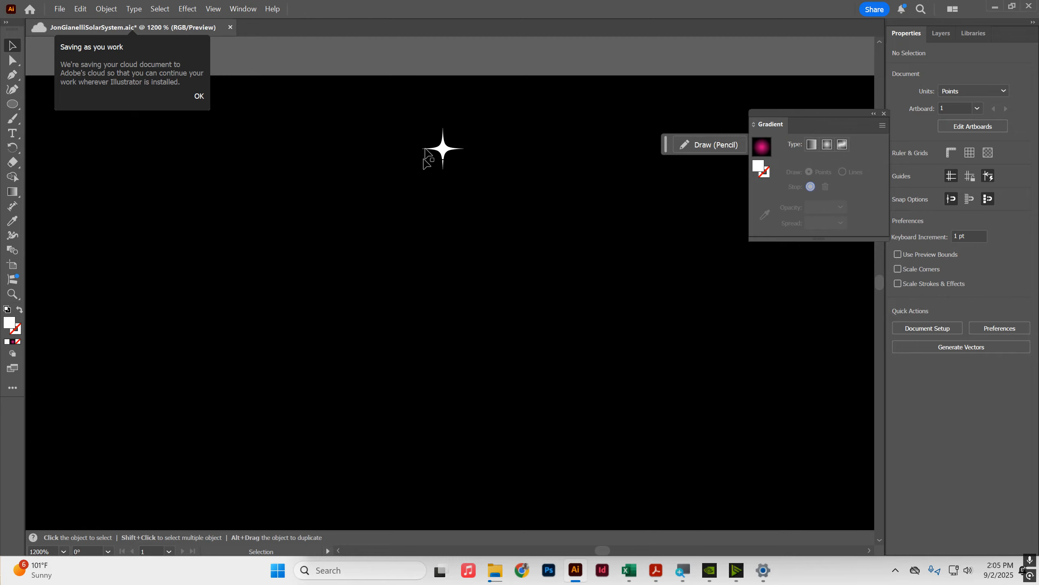
pyautogui.moveTo(455, 156); pyautogui.dragTo(462, 195)
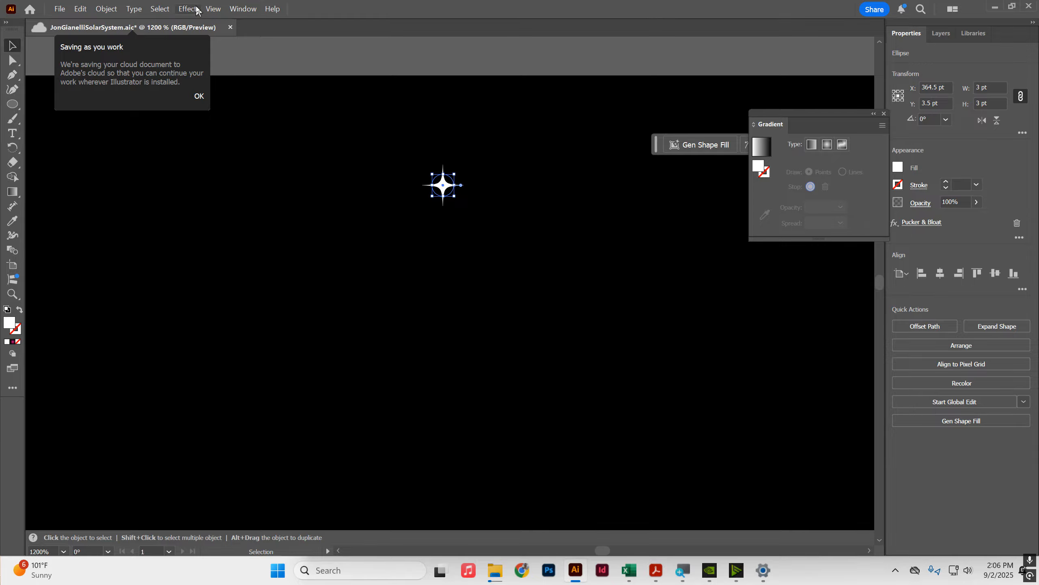
# Step: Open the Brushes panel and start a new Scatter Brush from the selected star
pyautogui.click(243, 9)
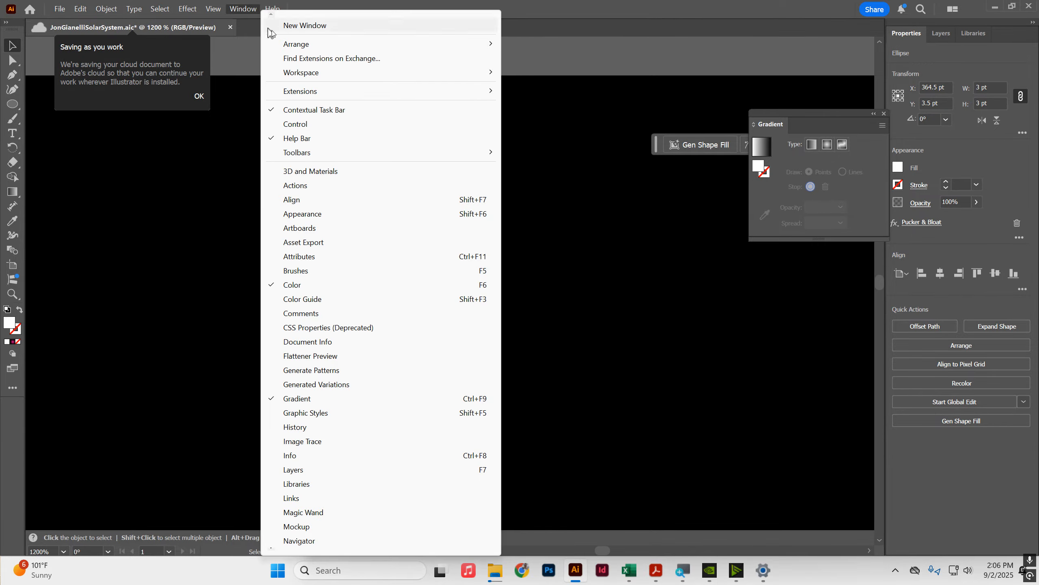
pyautogui.click(306, 270)
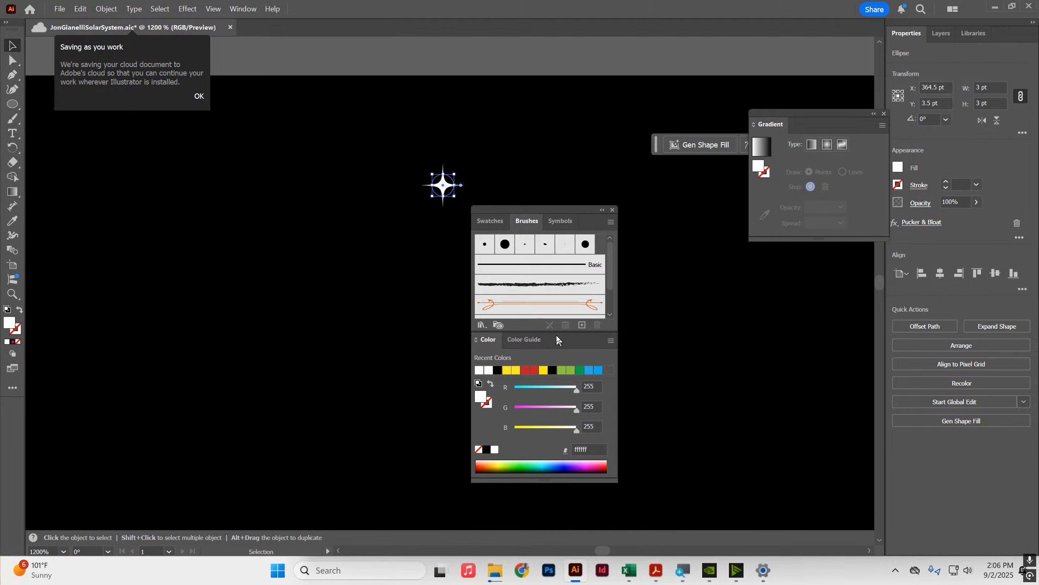
pyautogui.click(581, 325)
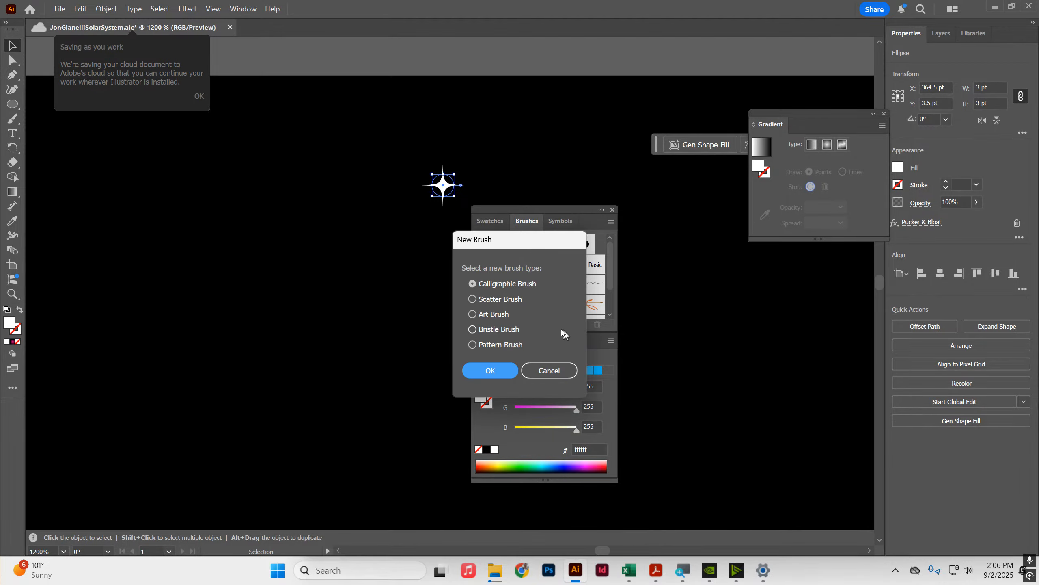
pyautogui.click(494, 300)
pyautogui.click(484, 368)
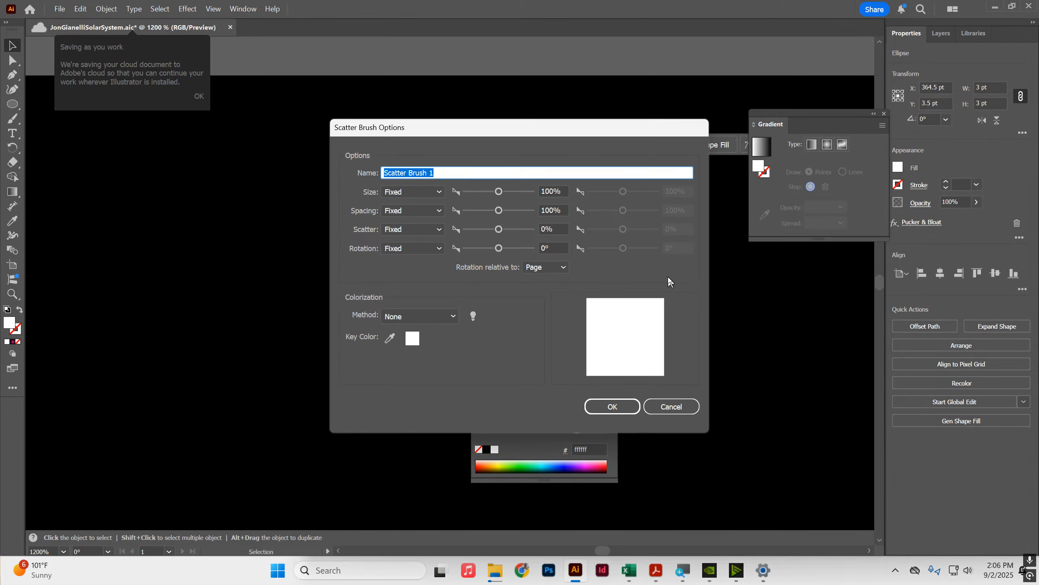
# Step: Name the brush Stars with random size 10%–100%, spacing 10%–1000% and scatter -1000% to 1000%
pyautogui.write('Stars')
pyautogui.click(416, 190)
pyautogui.click(411, 218)
pyautogui.click(411, 211)
pyautogui.click(417, 234)
pyautogui.click(413, 229)
pyautogui.click(409, 255)
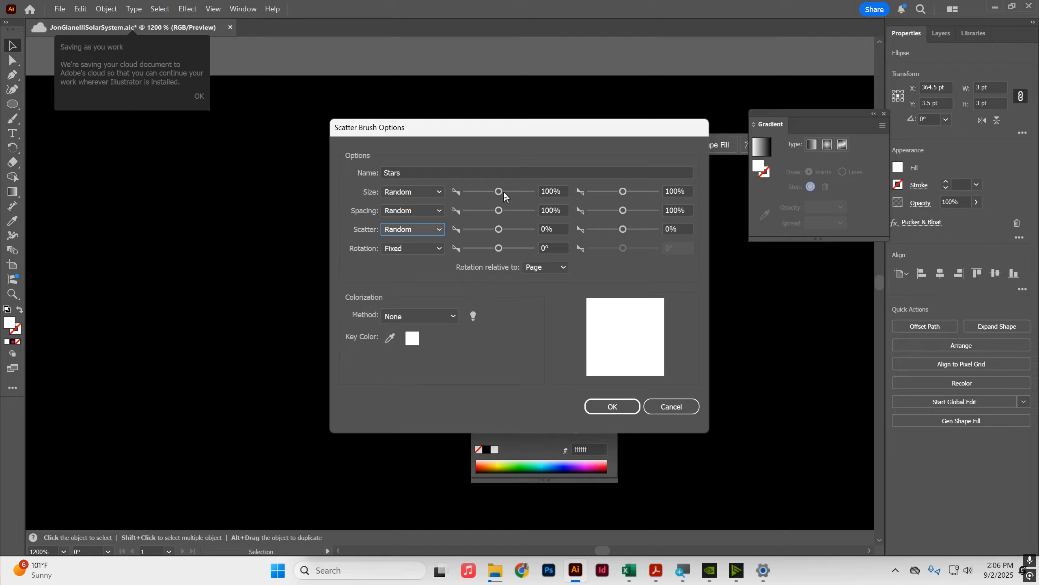
pyautogui.moveTo(499, 191); pyautogui.dragTo(463, 244)
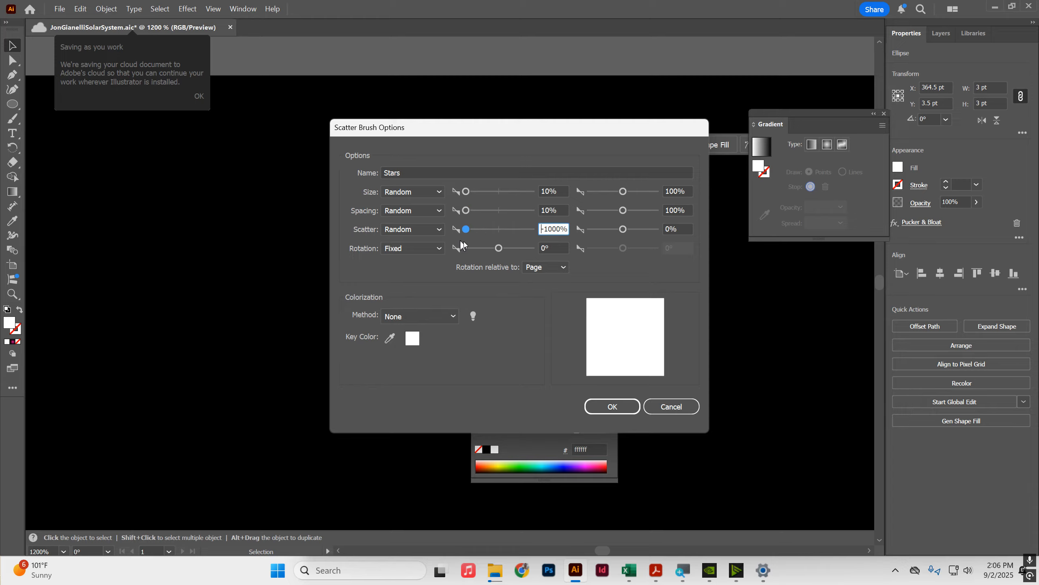
pyautogui.click(624, 191)
pyautogui.moveTo(624, 211); pyautogui.dragTo(668, 224)
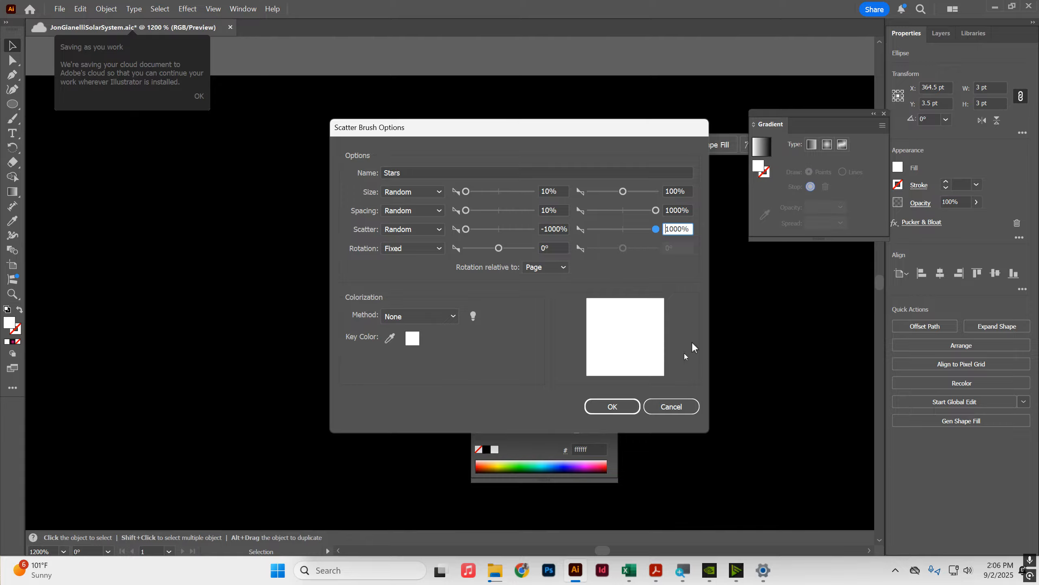
pyautogui.click(625, 408)
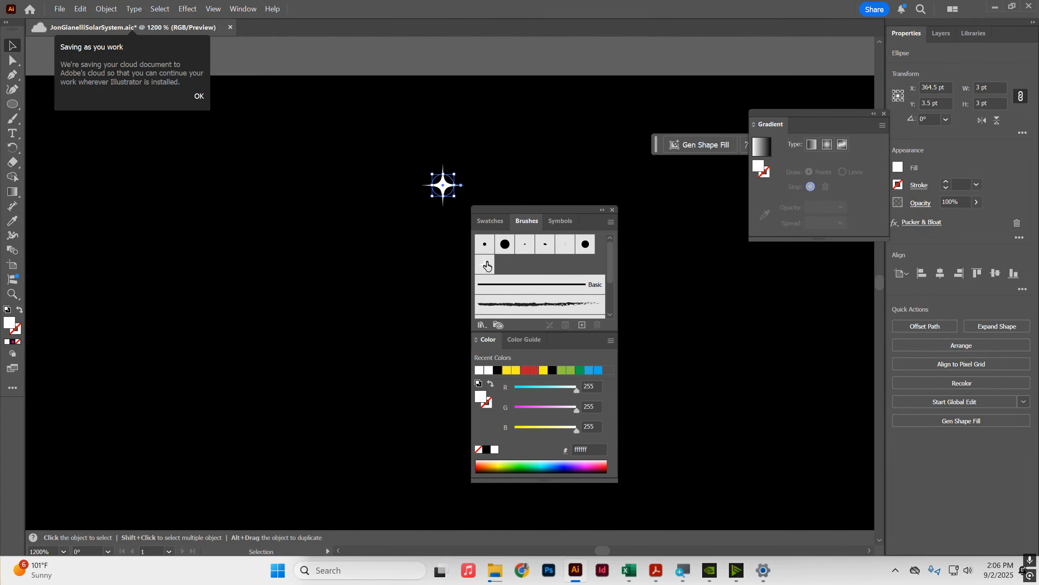
# Step: Paint several strokes across the artboard with the Stars brush using the Paintbrush tool
pyautogui.click(486, 265)
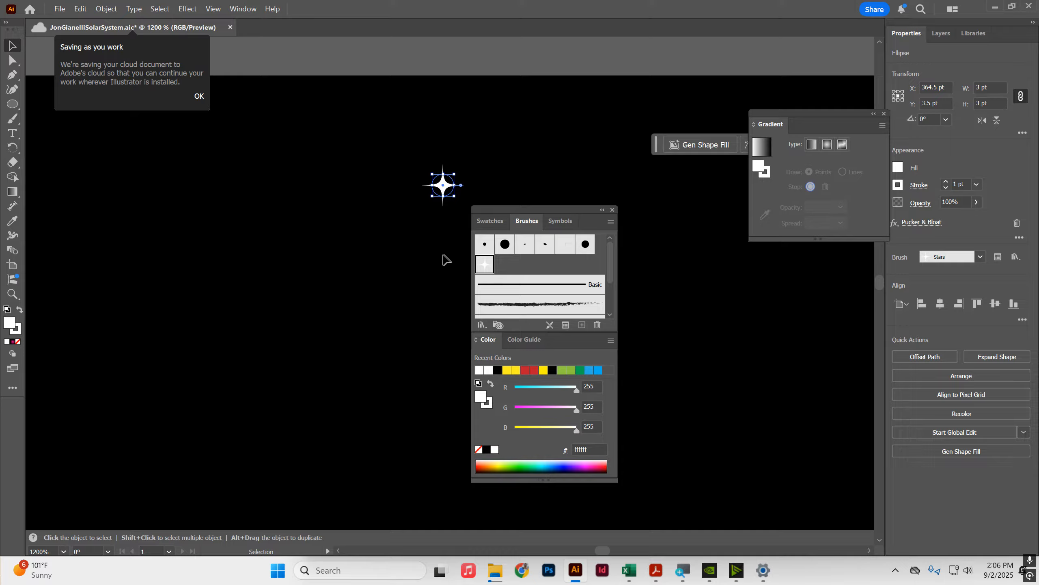
pyautogui.click(18, 116)
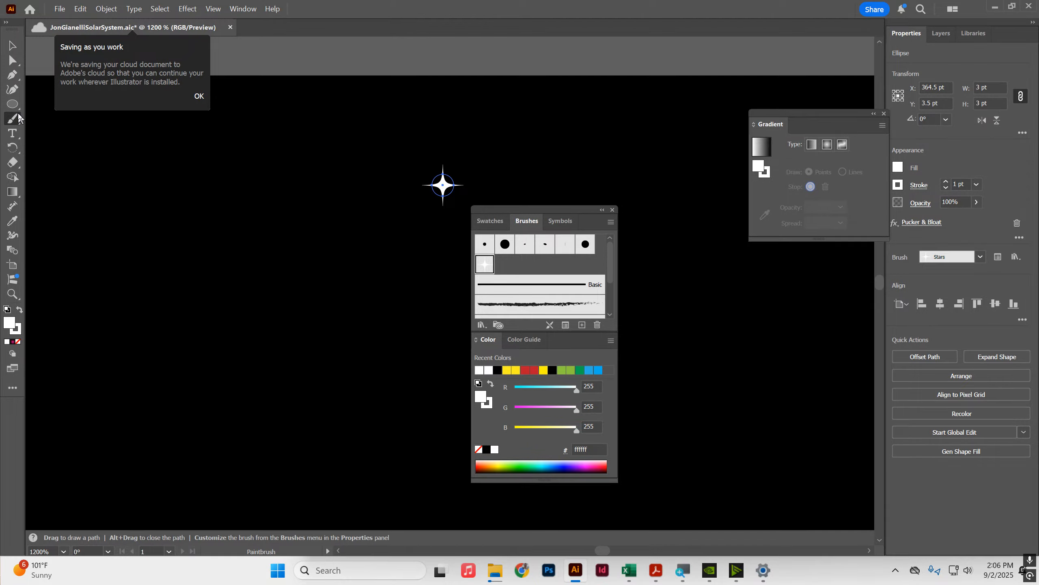
pyautogui.scroll(-10, 385, 211)
pyautogui.press('space')
pyautogui.moveTo(436, 257)
pyautogui.mouseDown()
pyautogui.moveTo(391, 223)
pyautogui.moveTo(353, 183)
pyautogui.moveTo(373, 211)
pyautogui.mouseUp()
pyautogui.moveTo(259, 179)
pyautogui.mouseDown()
pyautogui.moveTo(233, 196)
pyautogui.moveTo(252, 211)
pyautogui.moveTo(347, 157)
pyautogui.moveTo(325, 185)
pyautogui.moveTo(282, 314)
pyautogui.moveTo(240, 299)
pyautogui.moveTo(291, 219)
pyautogui.moveTo(316, 318)
pyautogui.moveTo(328, 234)
pyautogui.moveTo(388, 214)
pyautogui.mouseUp()
pyautogui.moveTo(370, 213)
pyautogui.mouseDown()
pyautogui.moveTo(417, 175)
pyautogui.moveTo(391, 190)
pyautogui.moveTo(408, 192)
pyautogui.moveTo(361, 186)
pyautogui.mouseUp()
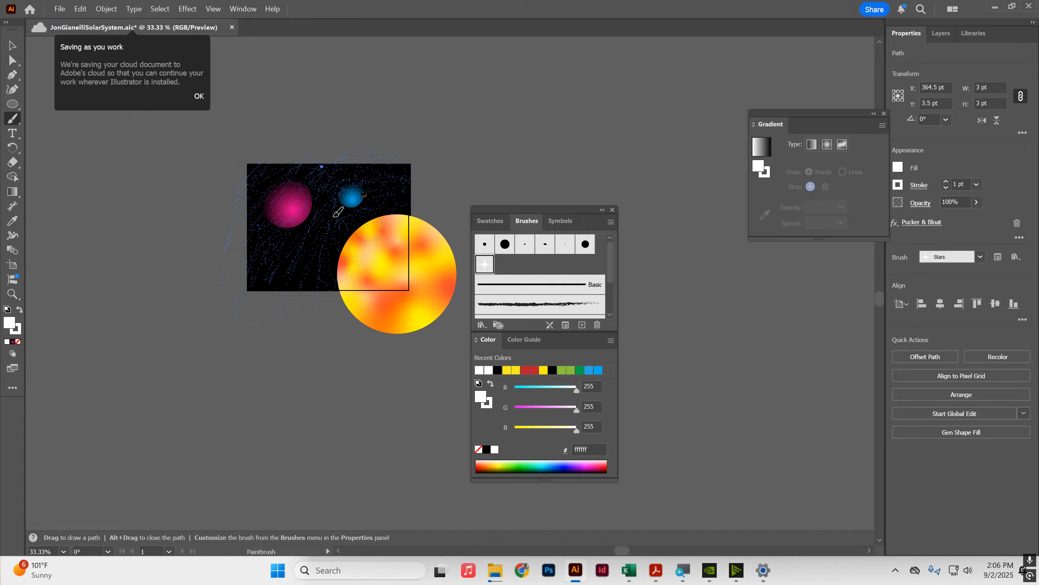
# Step: Open the Stars brush options, turn on preview and raise the minimum spacing to 1000%
pyautogui.scroll(4, 303, 195)
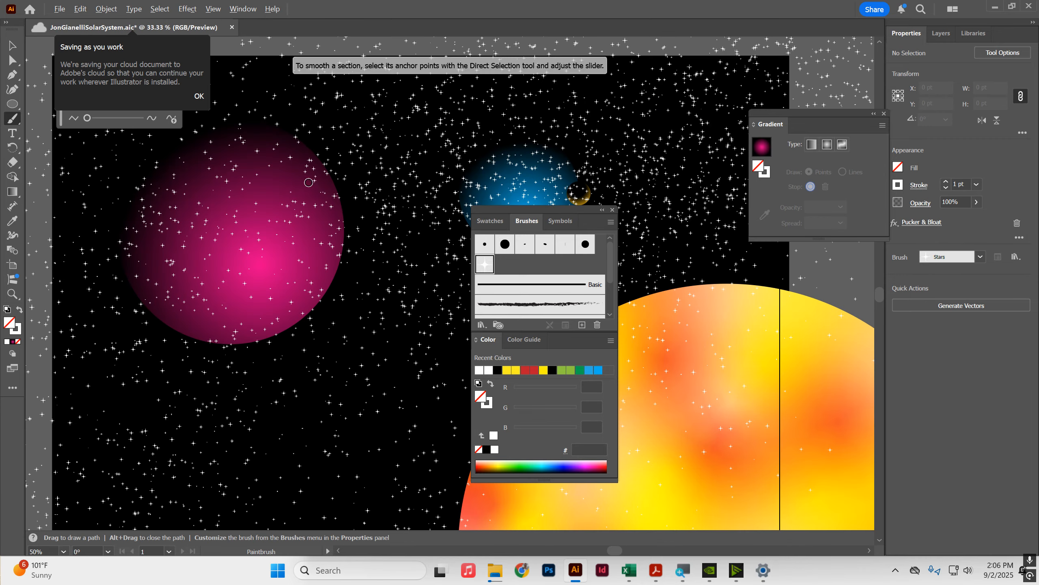
pyautogui.scroll(-2, 319, 179)
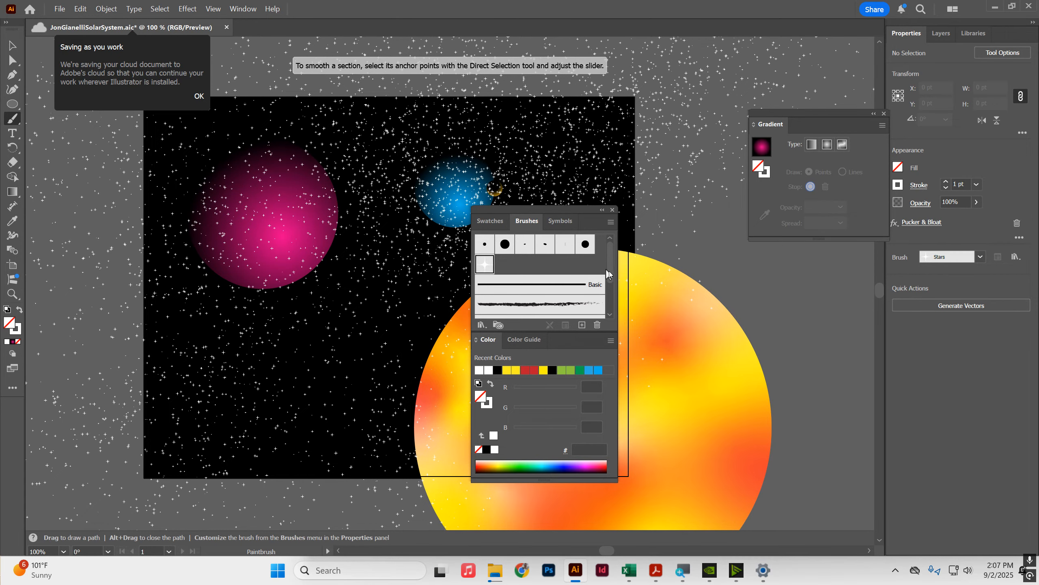
pyautogui.press('ctrl')
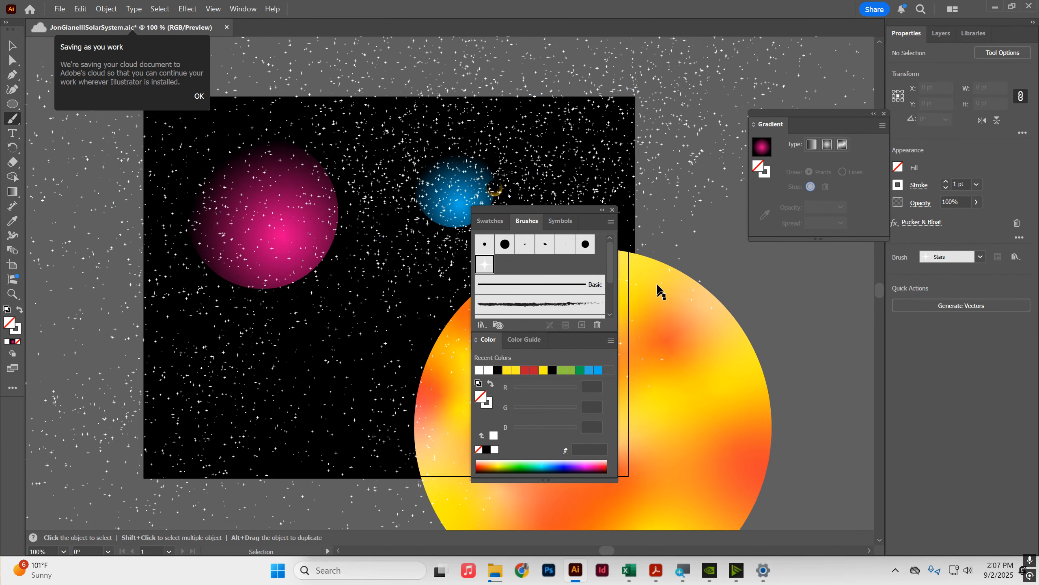
pyautogui.doubleClick(483, 265)
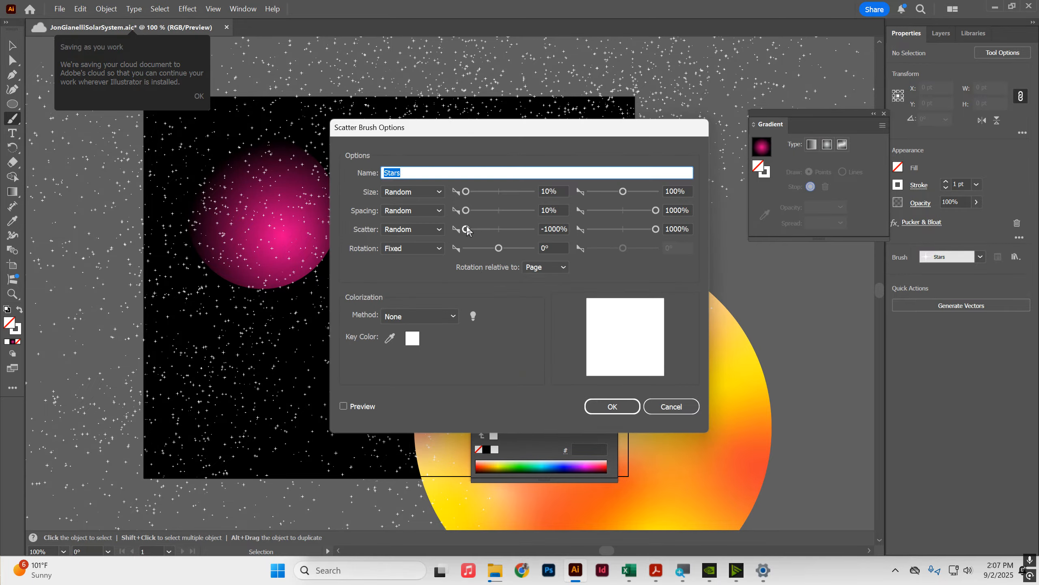
pyautogui.moveTo(472, 213); pyautogui.dragTo(500, 214)
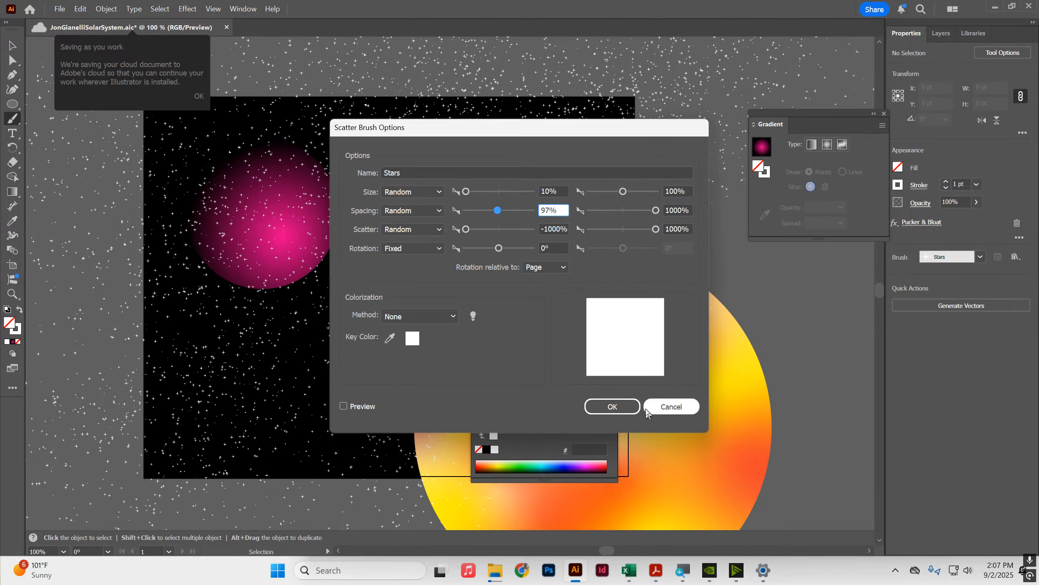
pyautogui.click(343, 406)
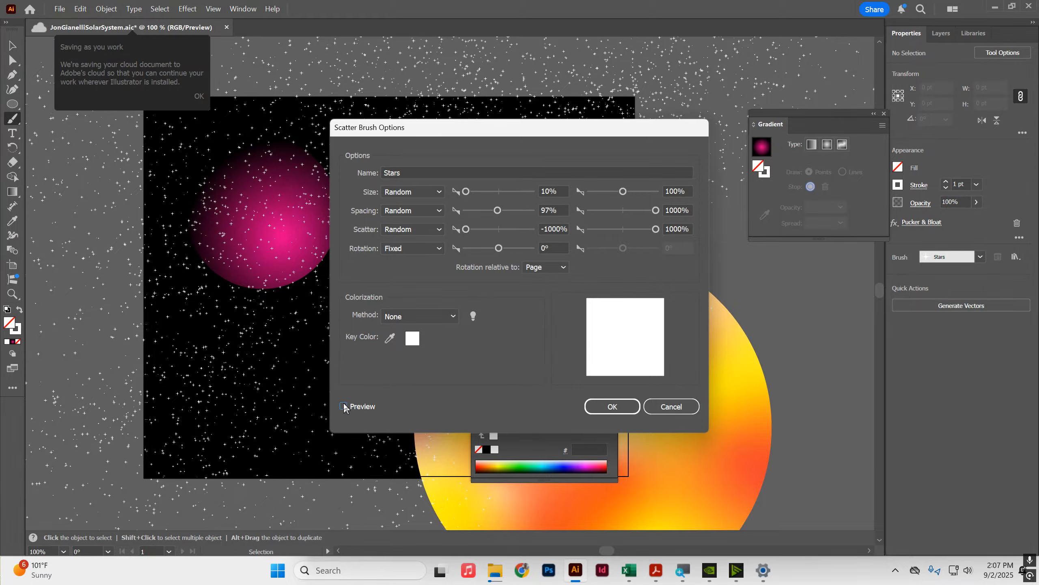
pyautogui.moveTo(498, 210); pyautogui.dragTo(533, 211)
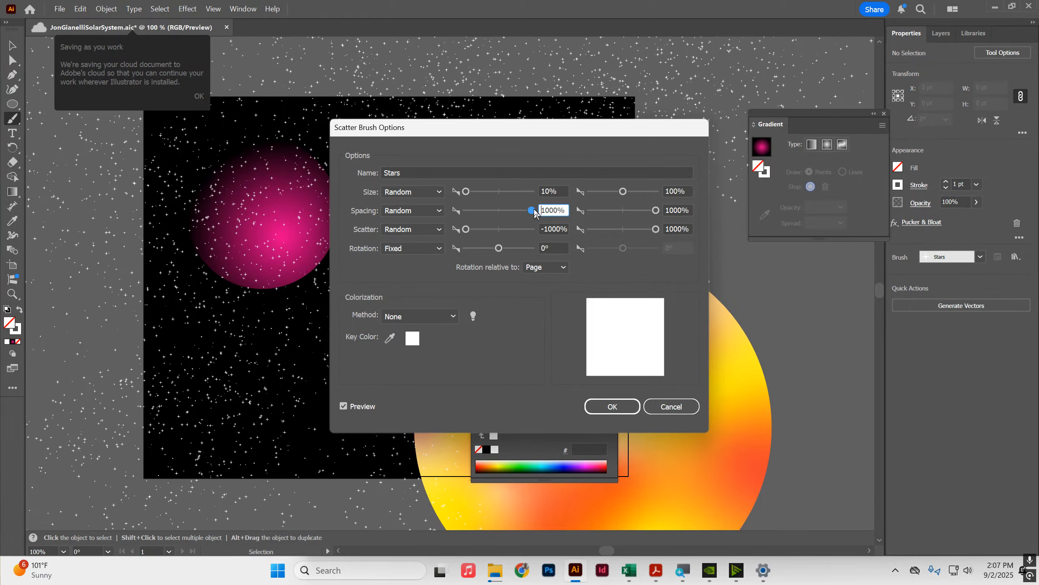
pyautogui.moveTo(472, 231)
pyautogui.mouseDown()
pyautogui.moveTo(539, 230)
pyautogui.moveTo(466, 232)
pyautogui.mouseUp()
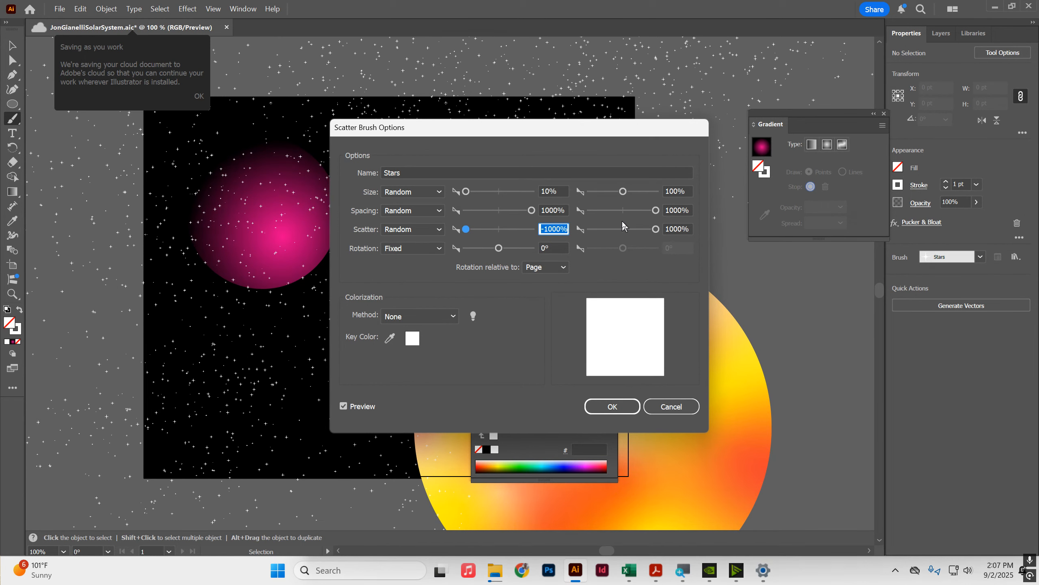
# Step: Set the Stars brush spacing to Fixed, confirm, and apply the changes to the existing strokes
pyautogui.click(427, 210)
pyautogui.click(424, 210)
pyautogui.click(410, 211)
pyautogui.click(405, 223)
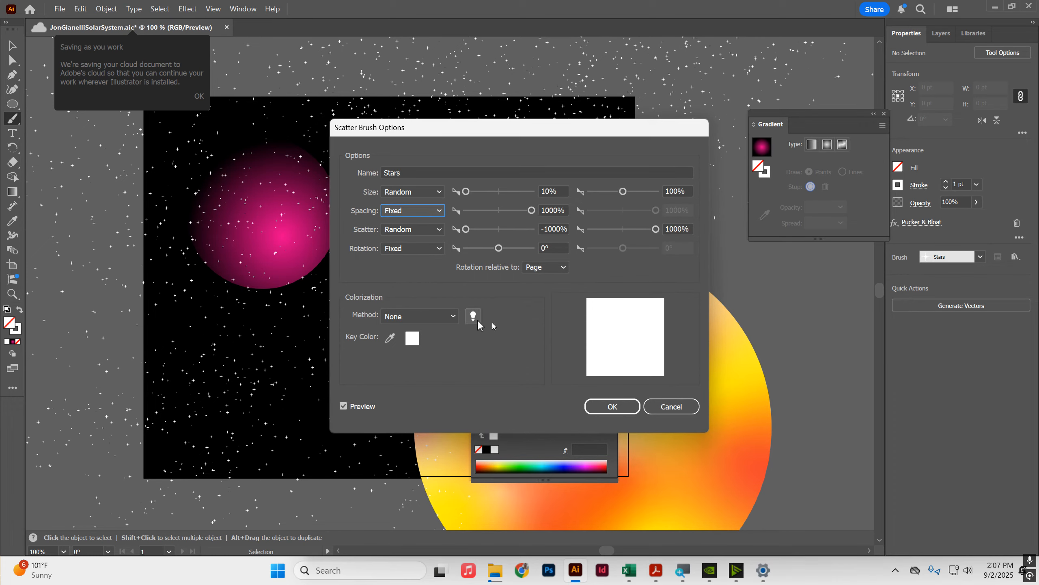
pyautogui.click(596, 407)
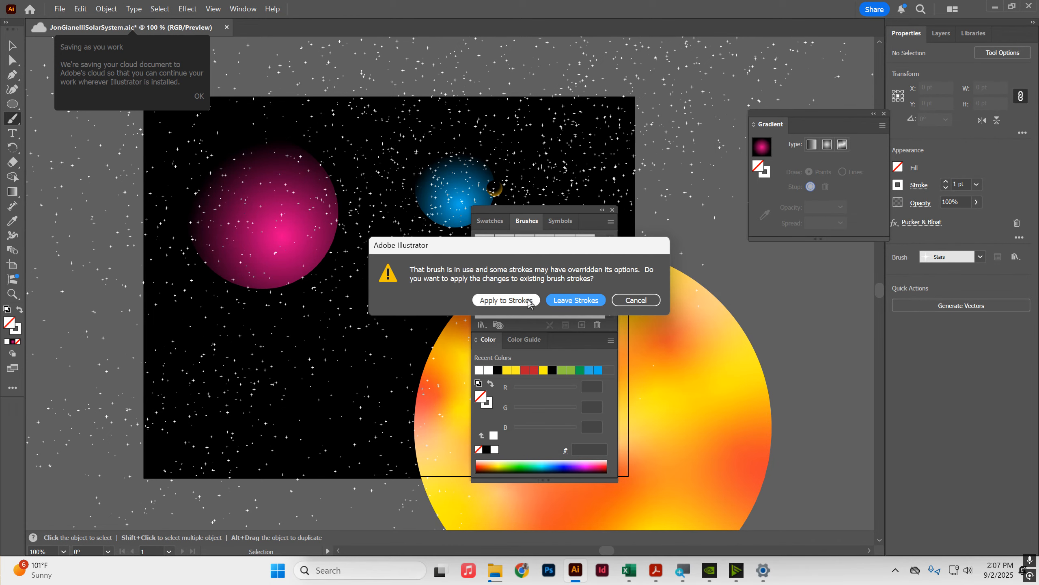
pyautogui.click(527, 301)
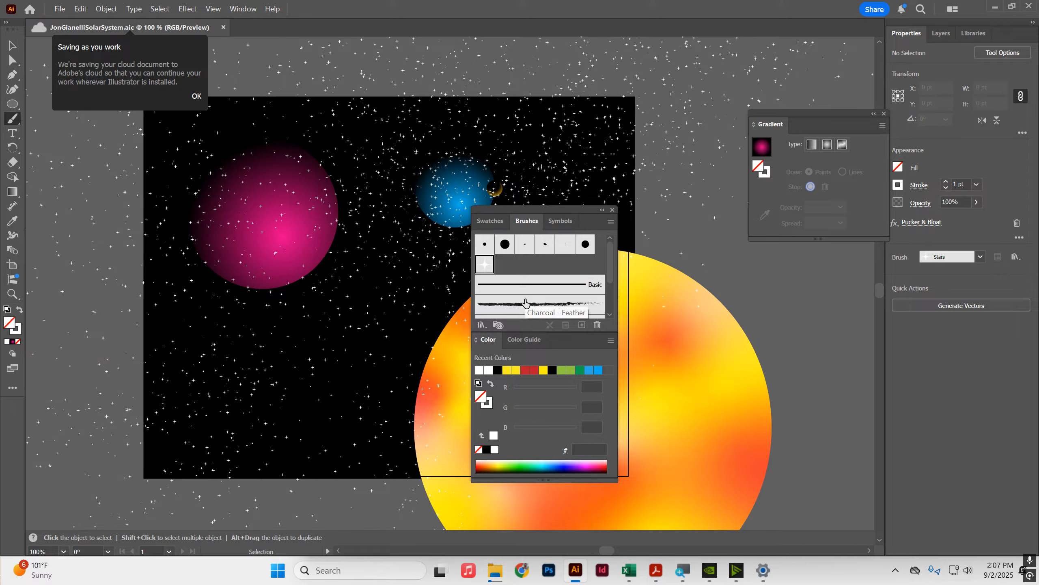
# Step: Move the star strokes path below the planet group in the layer stacking order
pyautogui.click(942, 32)
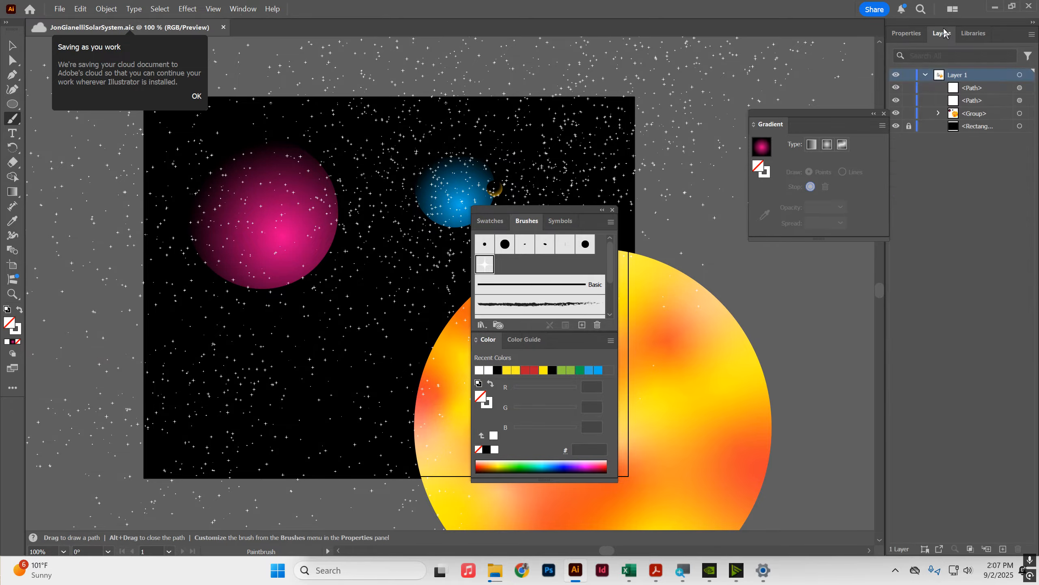
pyautogui.click(976, 88)
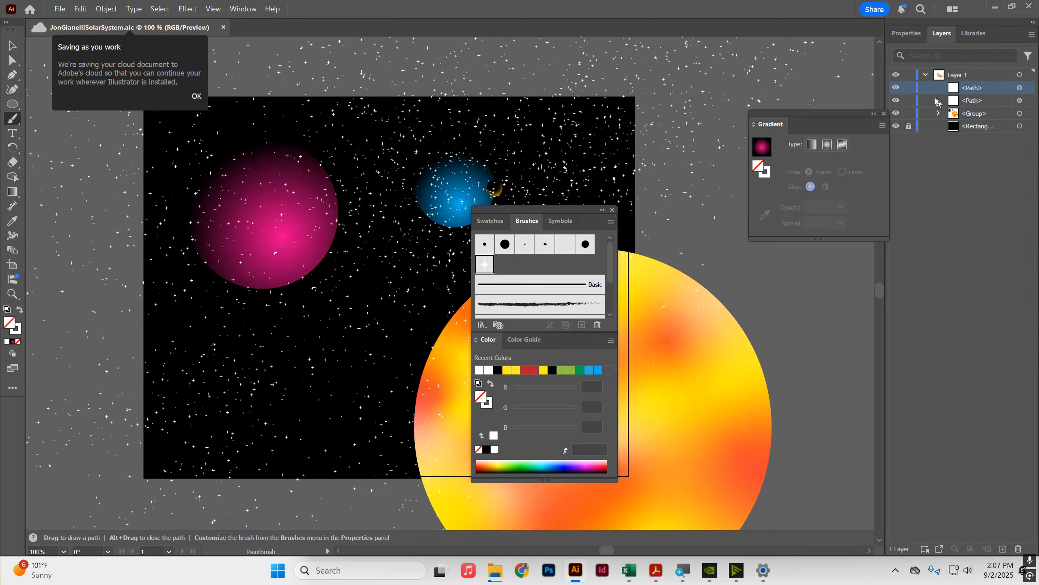
pyautogui.click(896, 88)
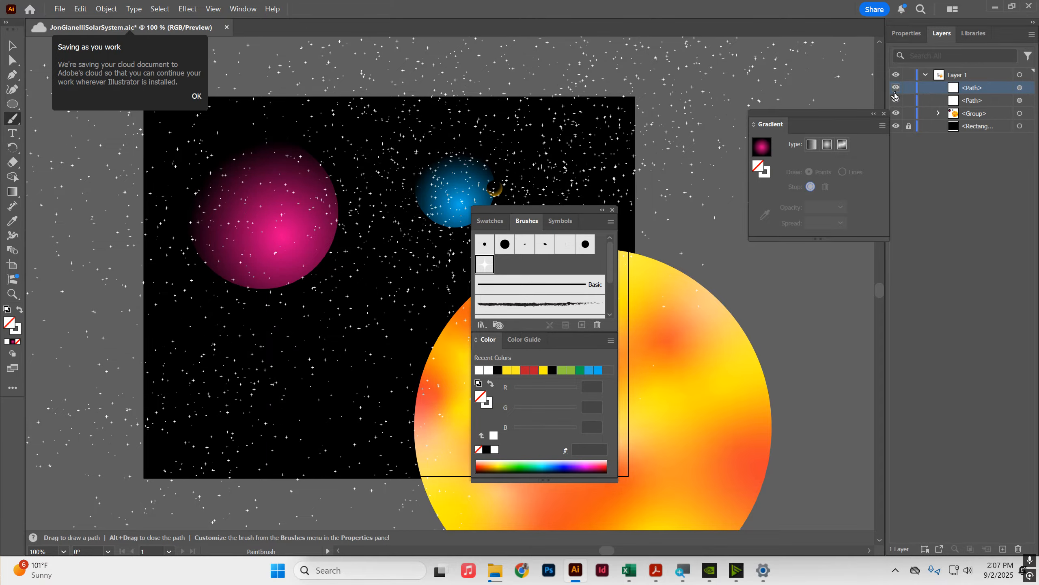
pyautogui.moveTo(965, 90); pyautogui.dragTo(967, 122)
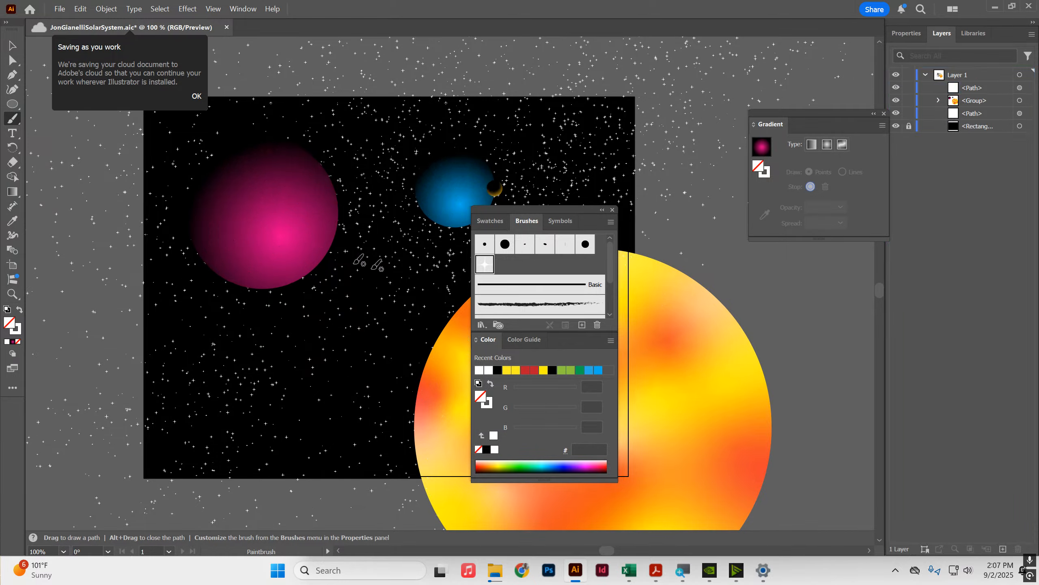
# Step: Select the star strokes and lower their opacity
pyautogui.click(907, 34)
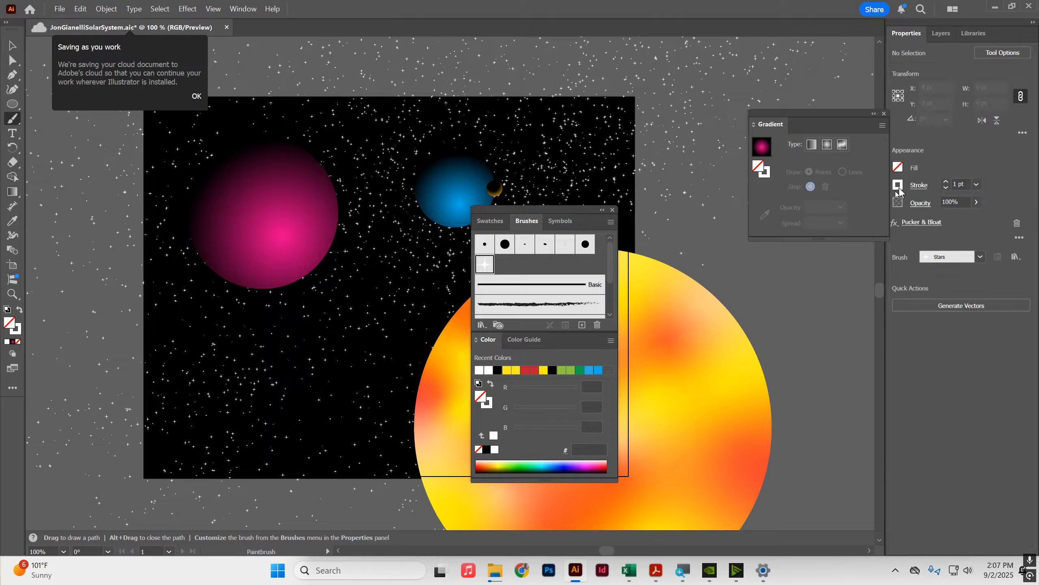
pyautogui.click(13, 46)
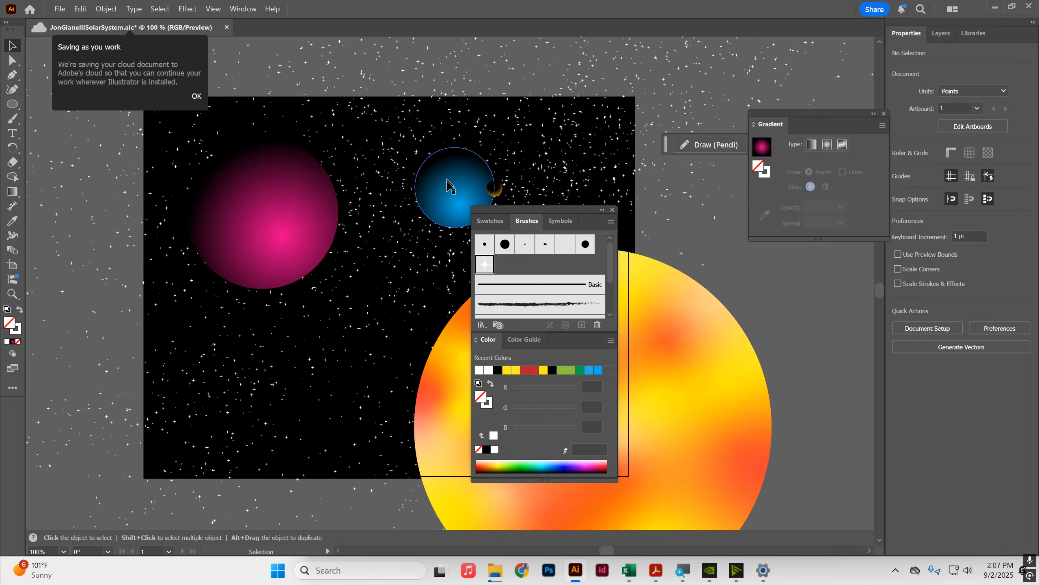
pyautogui.click(401, 181)
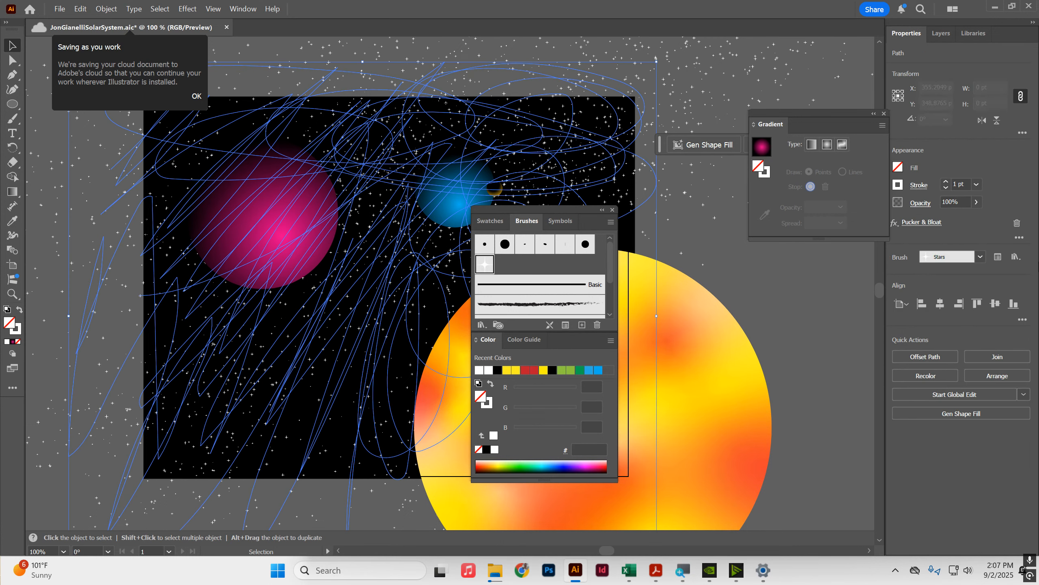
pyautogui.click(977, 202)
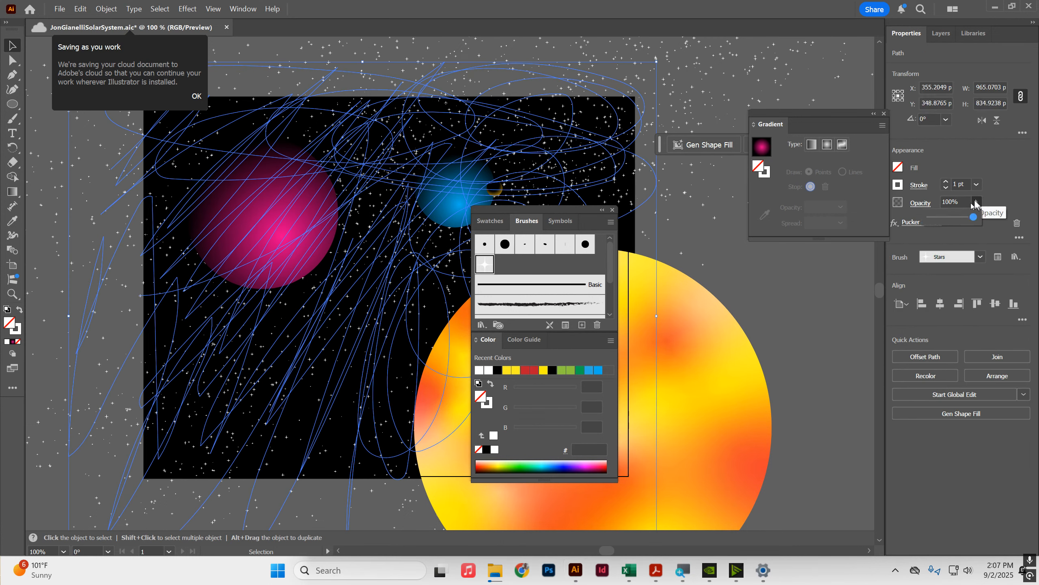
pyautogui.click(954, 218)
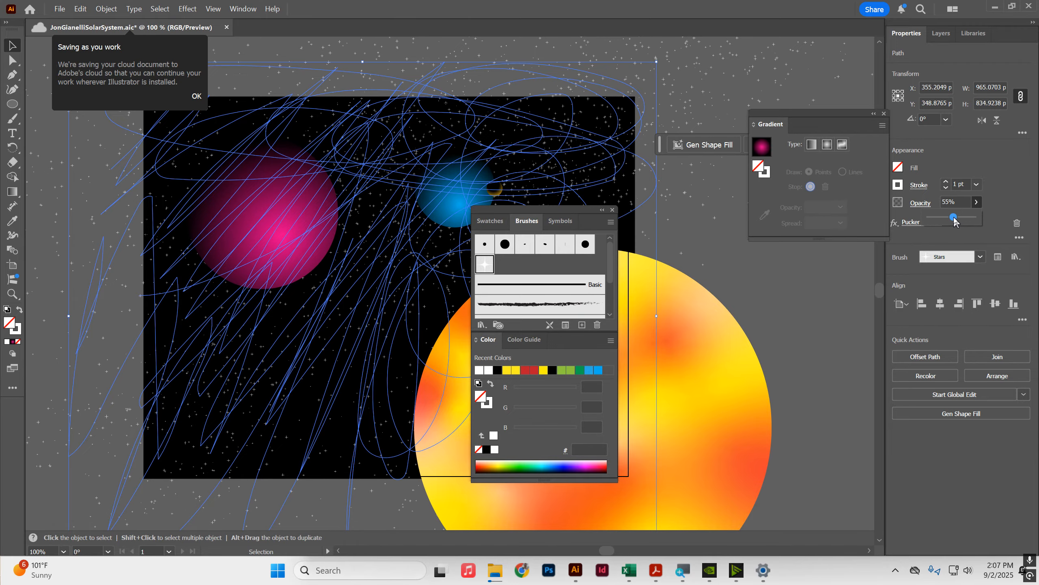
pyautogui.click(692, 74)
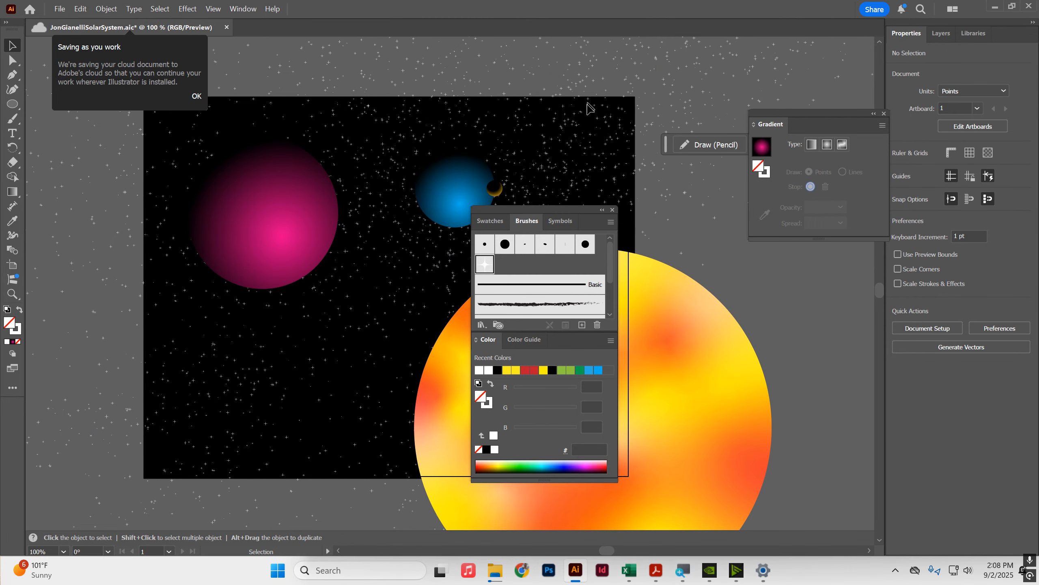
# Step: Lock the star strokes path and delete the original star shape near the top of the artboard
pyautogui.click(940, 36)
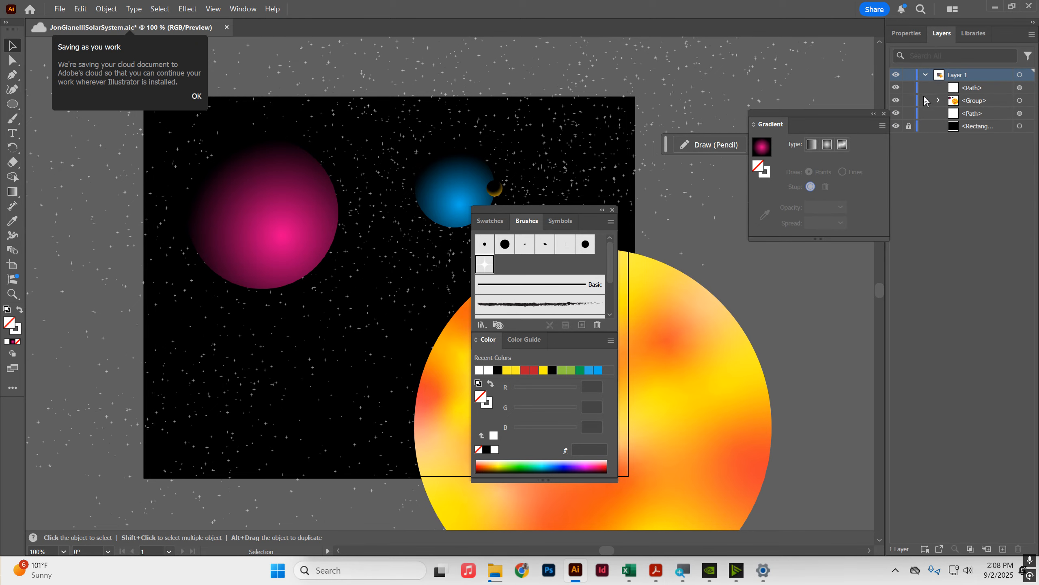
pyautogui.click(910, 114)
pyautogui.click(367, 127)
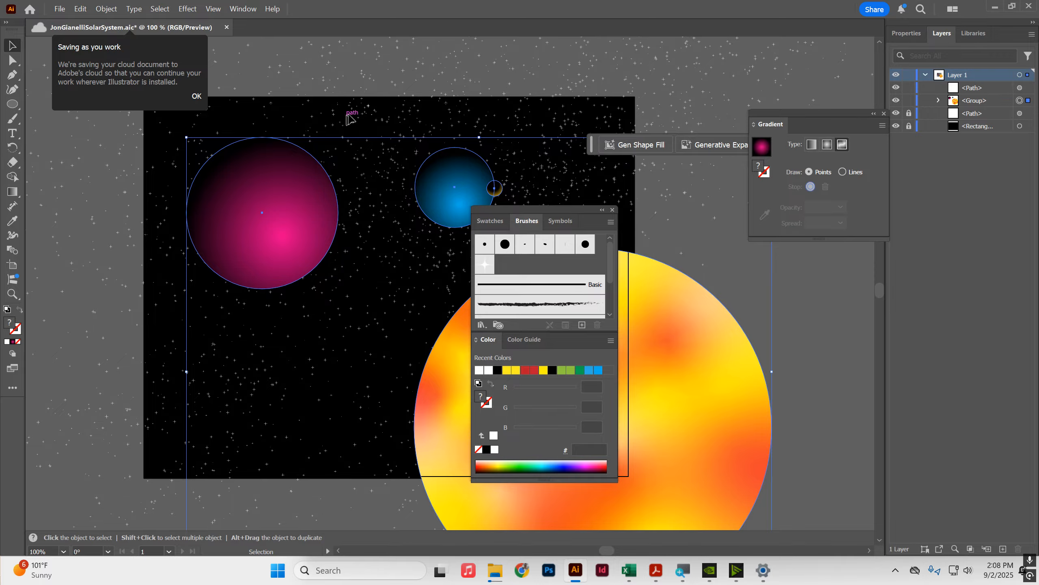
pyautogui.moveTo(345, 112); pyautogui.dragTo(381, 87)
pyautogui.press('Delete')
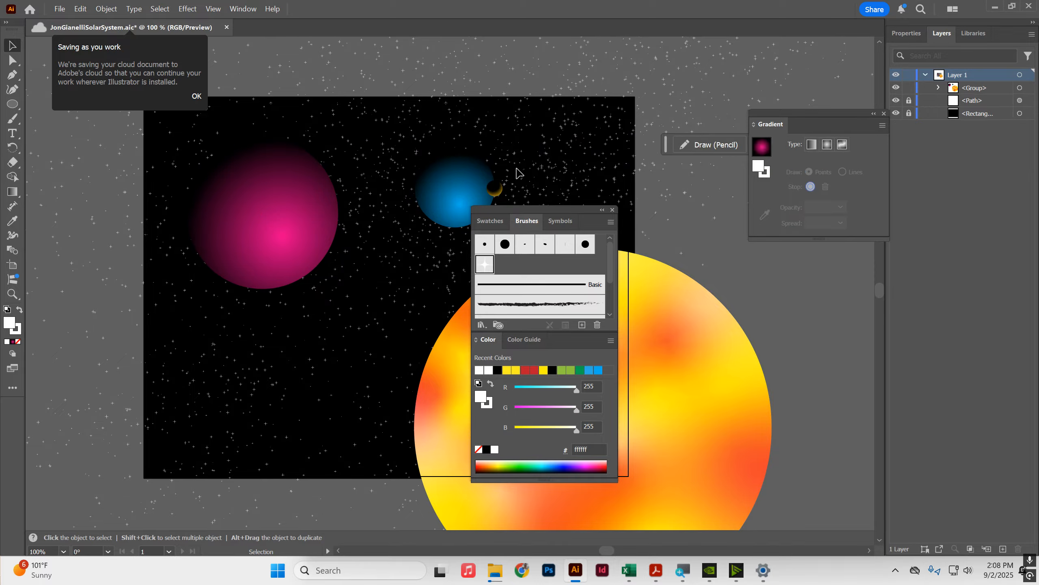
# Step: Move the Brushes and Color panel group away from the artboard
pyautogui.scroll(2, 370, 250)
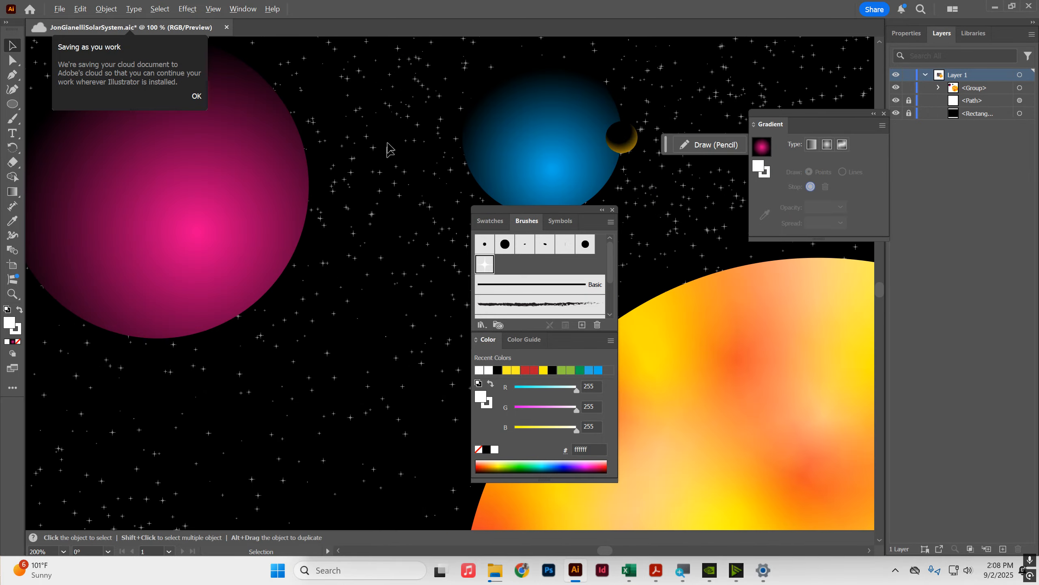
pyautogui.scroll(-3, 370, 189)
pyautogui.scroll(1, 430, 170)
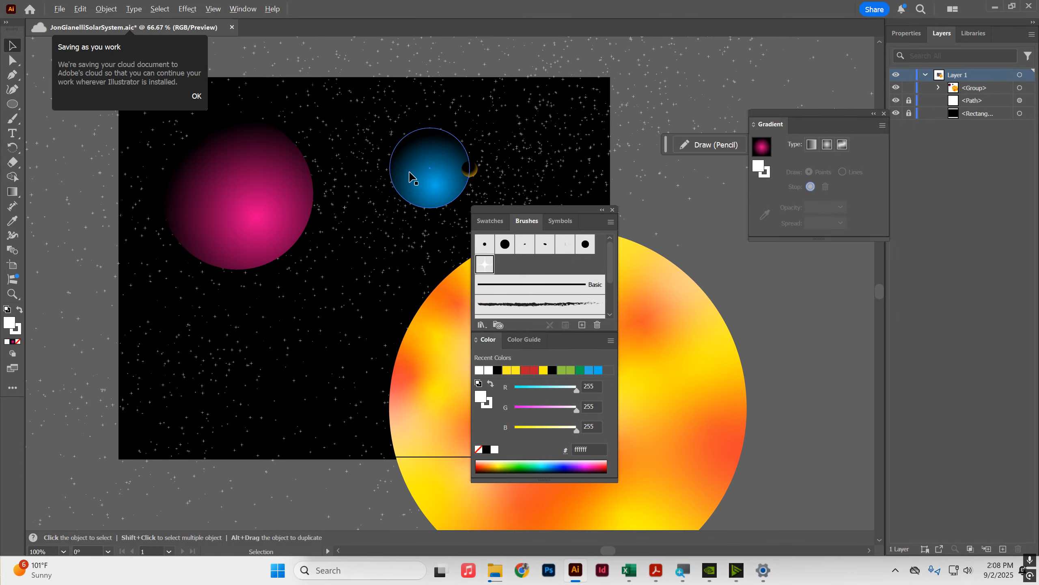
pyautogui.click(906, 33)
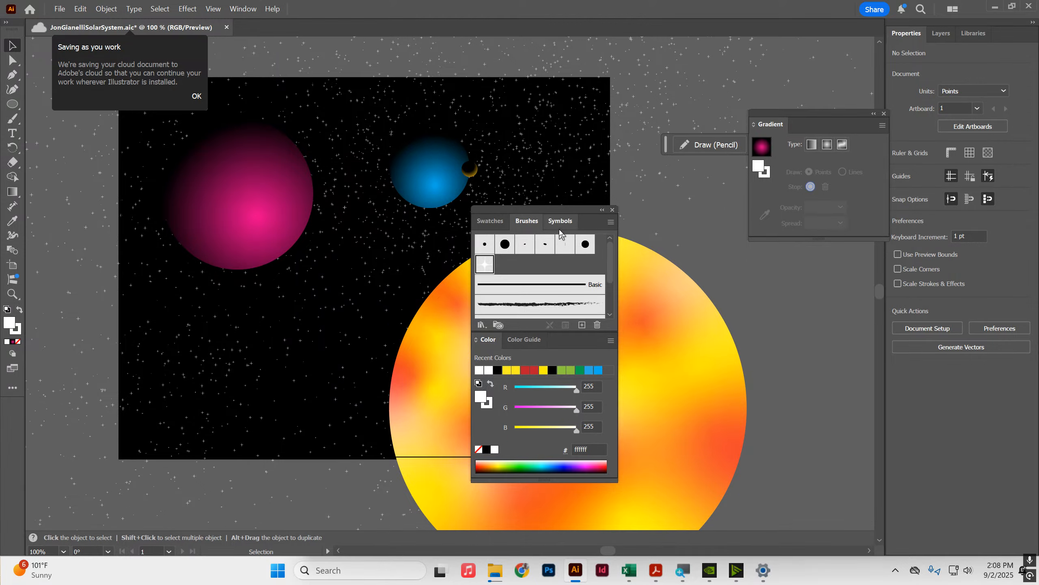
pyautogui.moveTo(560, 220)
pyautogui.mouseDown()
pyautogui.moveTo(664, 212)
pyautogui.moveTo(793, 163)
pyautogui.mouseUp()
pyautogui.press('h')
pyautogui.moveTo(370, 267); pyautogui.dragTo(488, 253)
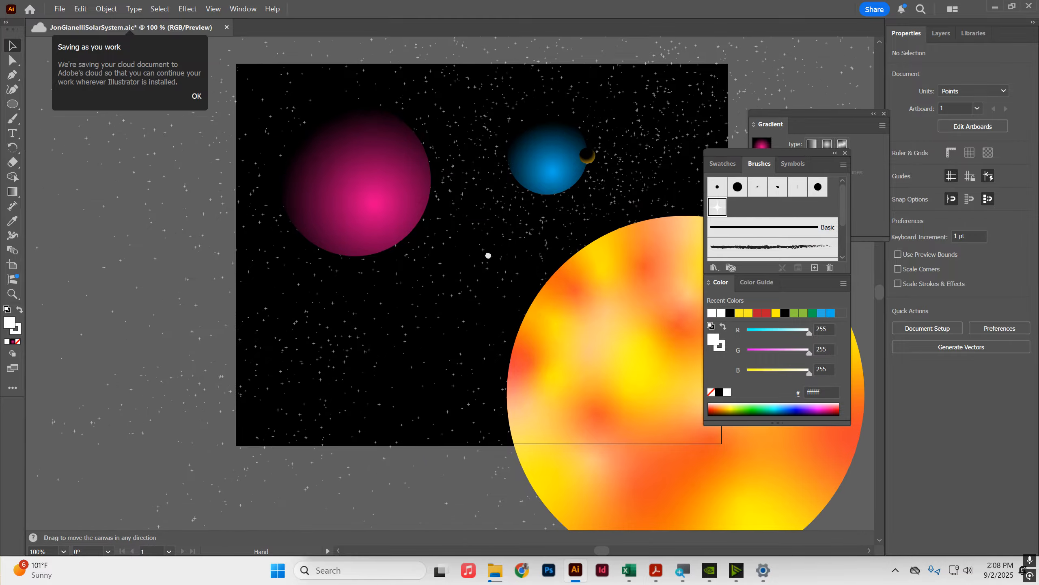
# Step: Select the background rectangle layer and draw a white rectangle over the lower left part of the artboard
pyautogui.click(941, 33)
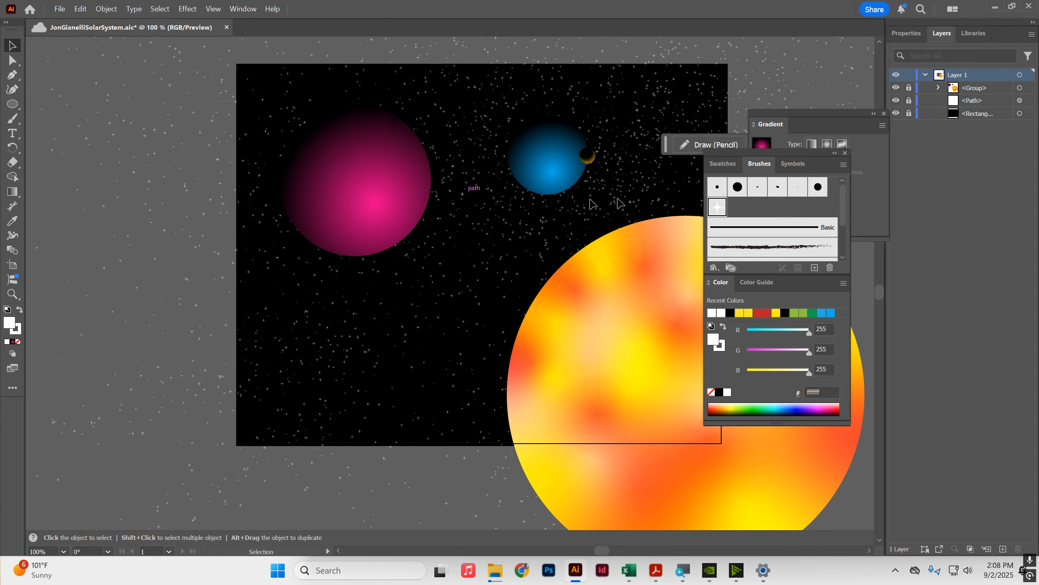
pyautogui.click(986, 90)
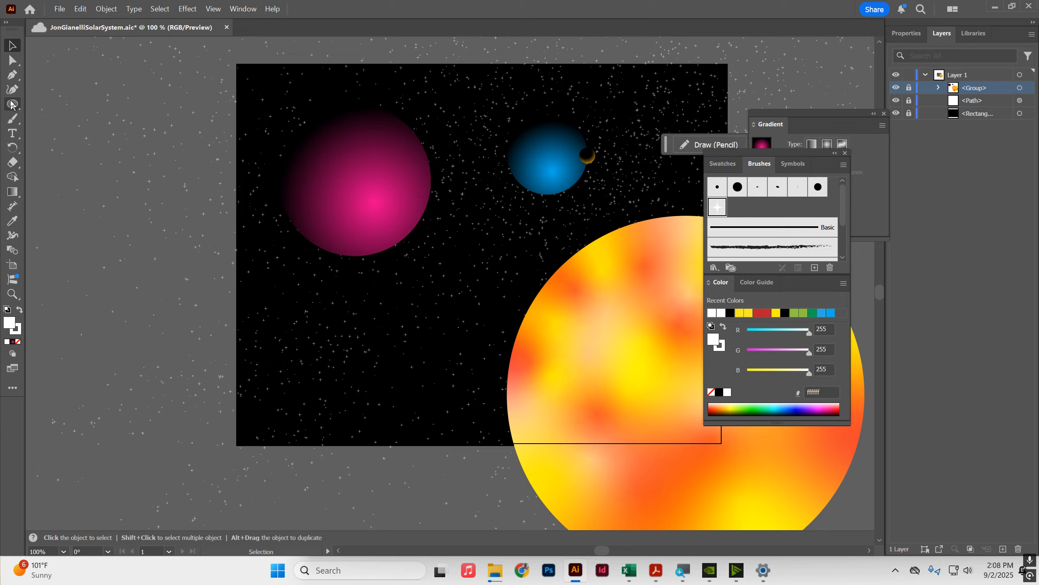
pyautogui.click(971, 115)
pyautogui.click(13, 105)
pyautogui.moveTo(21, 107); pyautogui.dragTo(50, 105)
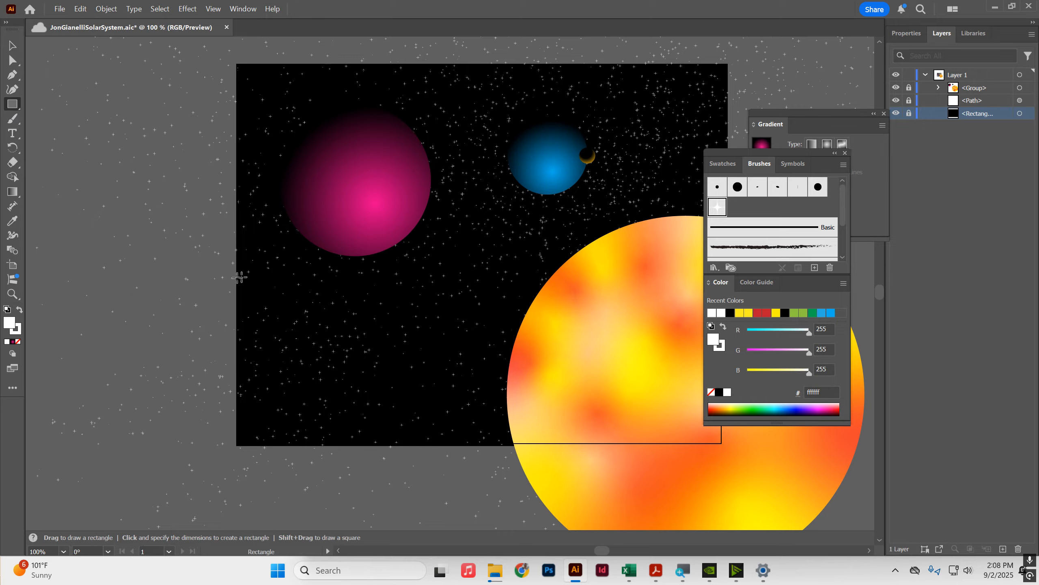
pyautogui.moveTo(232, 276); pyautogui.dragTo(508, 471)
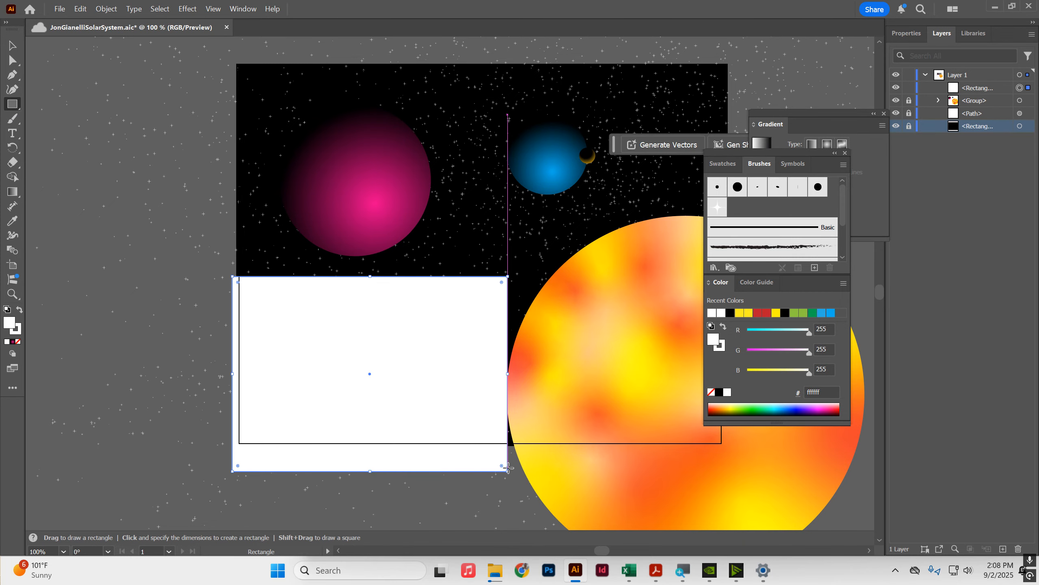
# Step: Move the new rectangle below the planet group and drag it up toward the artboard's centre
pyautogui.moveTo(960, 91)
pyautogui.mouseDown()
pyautogui.moveTo(962, 119)
pyautogui.moveTo(967, 107)
pyautogui.mouseUp()
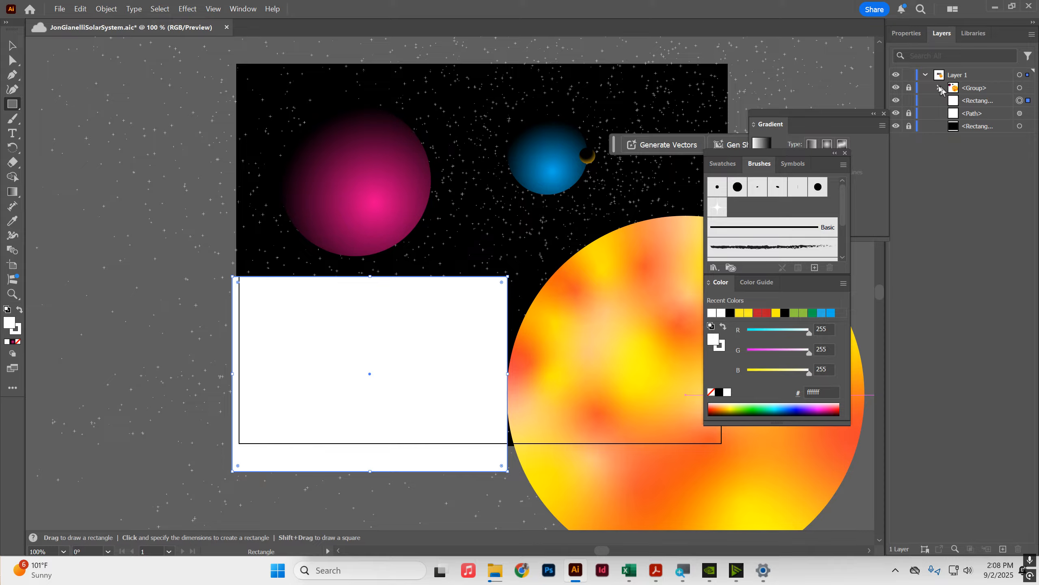
pyautogui.click(12, 45)
pyautogui.moveTo(399, 368); pyautogui.dragTo(493, 255)
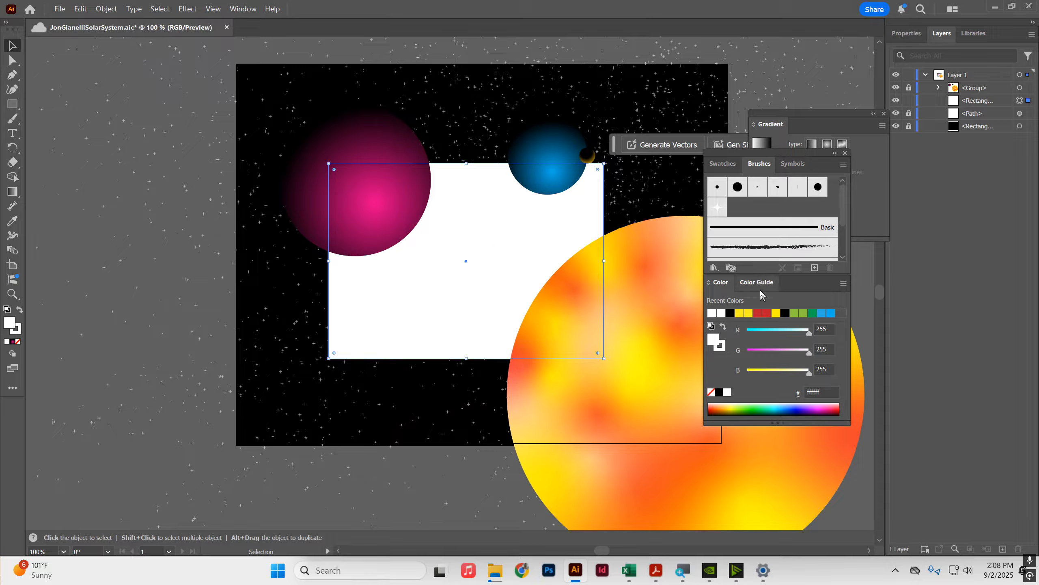
# Step: Apply a freeform gradient to the new rectangle with the Gradient tool
pyautogui.click(12, 191)
pyautogui.click(801, 125)
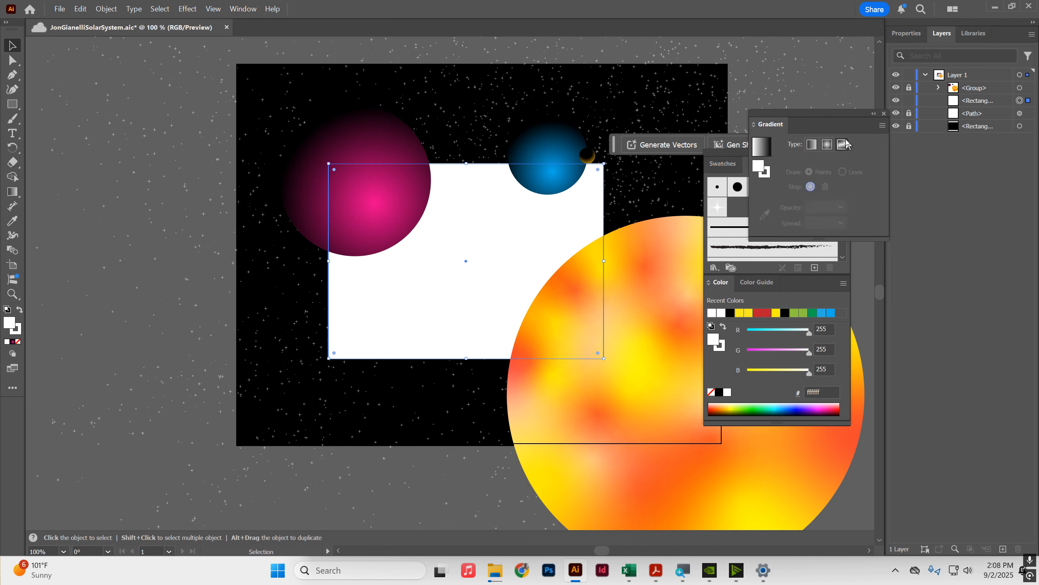
pyautogui.click(843, 146)
# Step: Set the opacity of the rectangle's upper-left gradient stop to 0%
pyautogui.click(355, 184)
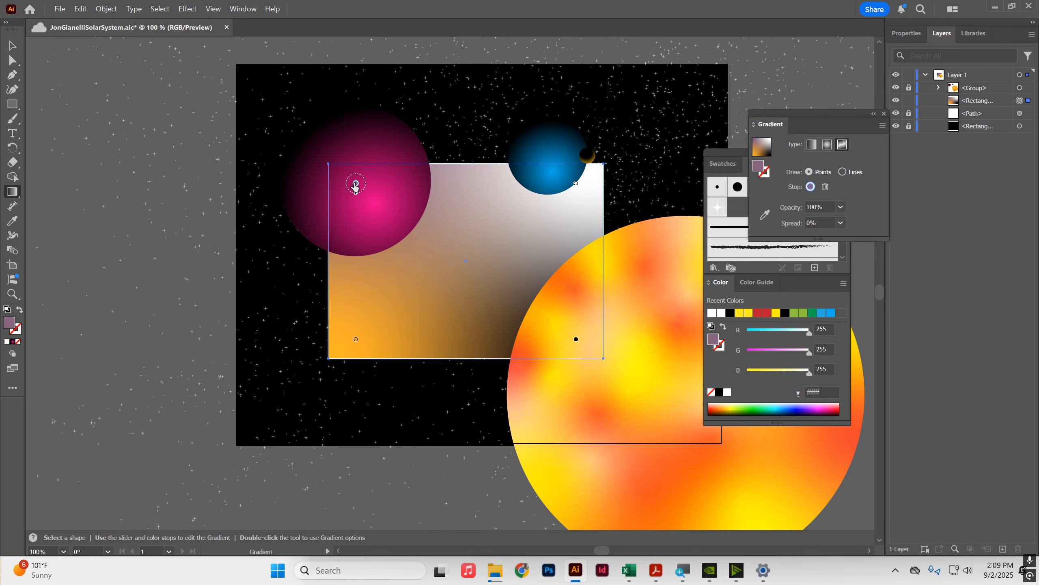
pyautogui.click(841, 208)
pyautogui.click(843, 220)
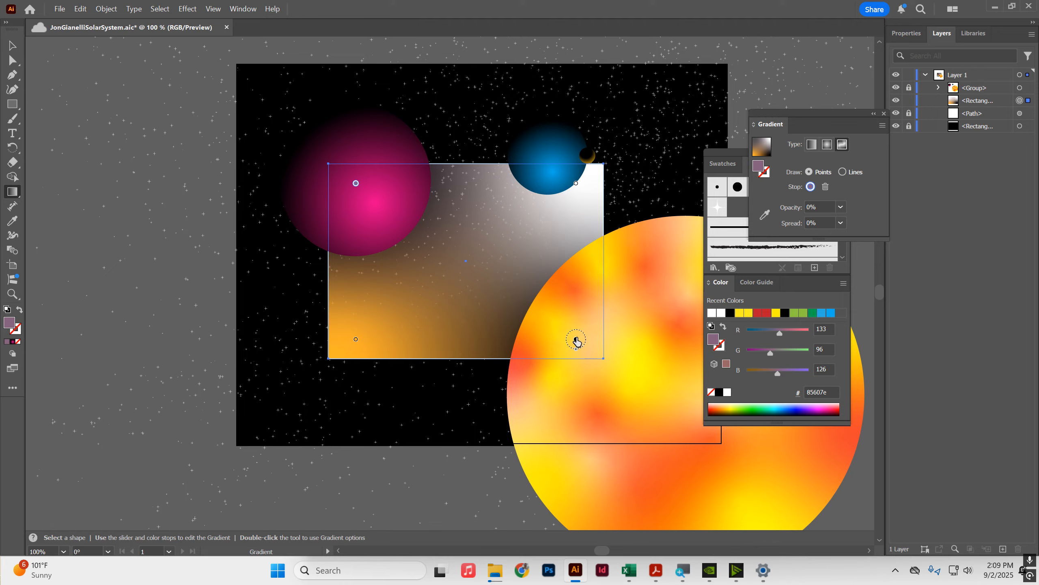
# Step: Set the opacity of the lower-right, upper-right and lower-left gradient stops to 0%
pyautogui.click(577, 340)
pyautogui.click(841, 208)
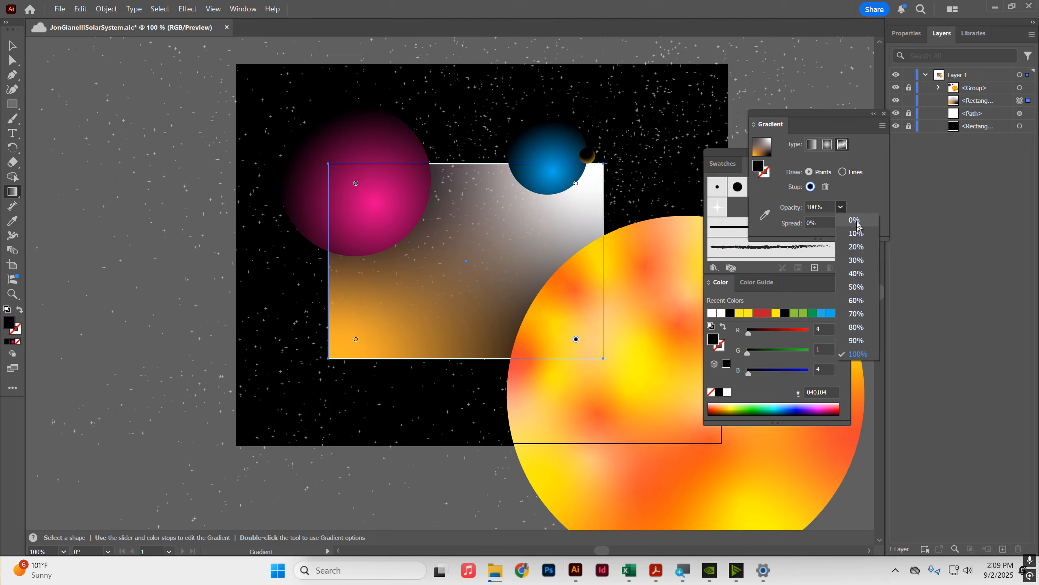
pyautogui.click(844, 221)
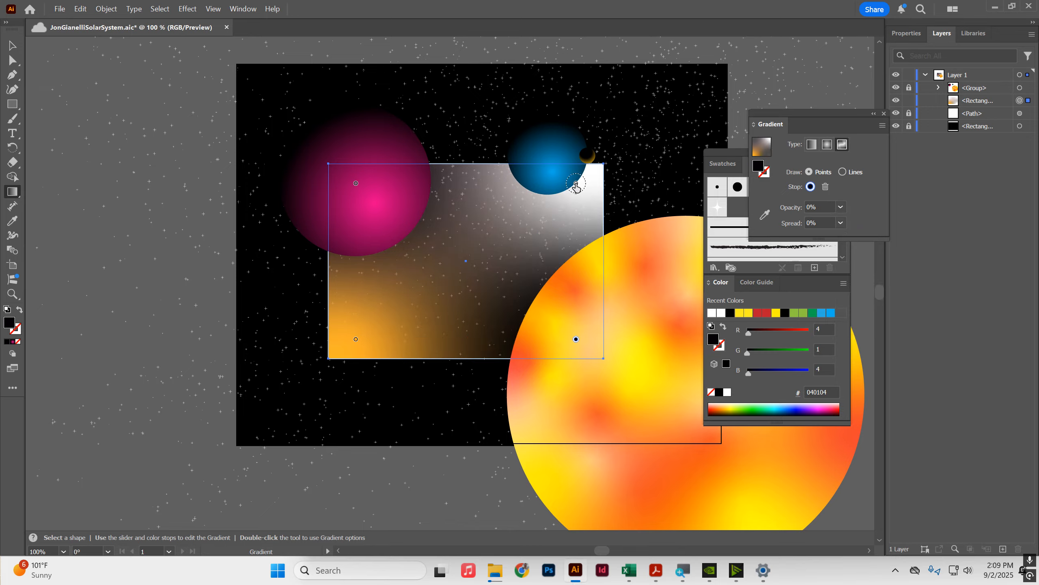
pyautogui.click(577, 183)
pyautogui.click(841, 208)
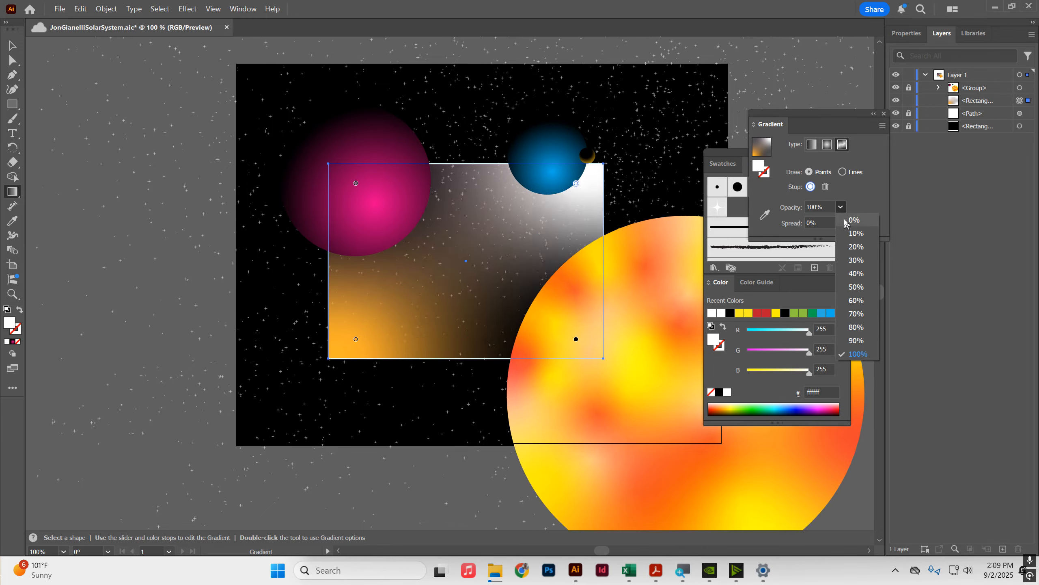
pyautogui.click(845, 221)
pyautogui.click(356, 339)
pyautogui.click(841, 208)
pyautogui.click(843, 221)
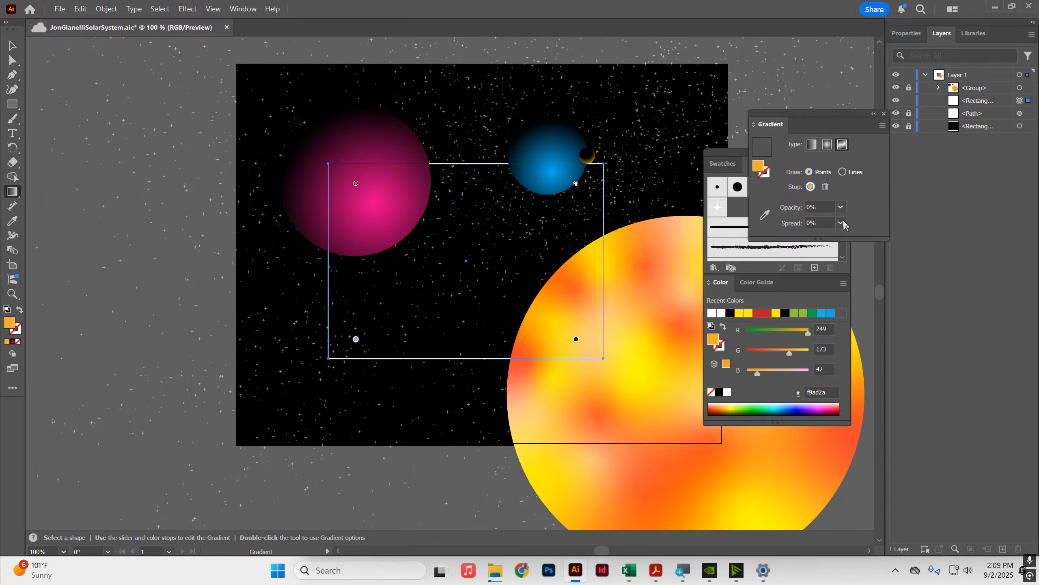
# Step: Add a new gradient stop near the rectangle's centre, colour it ec2df7, and set its opacity to 50%
pyautogui.click(511, 248)
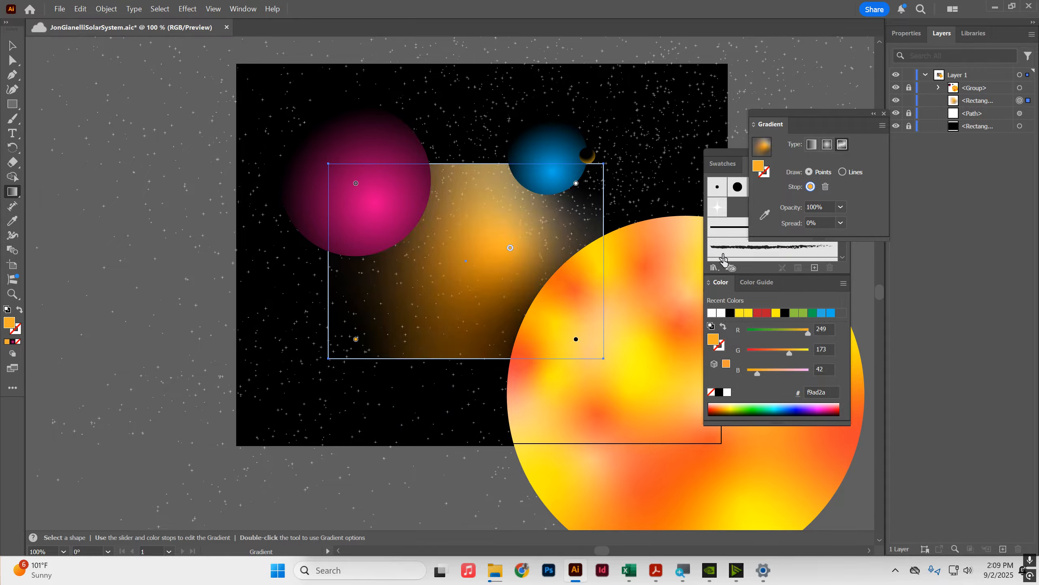
pyautogui.doubleClick(759, 168)
pyautogui.click(591, 277)
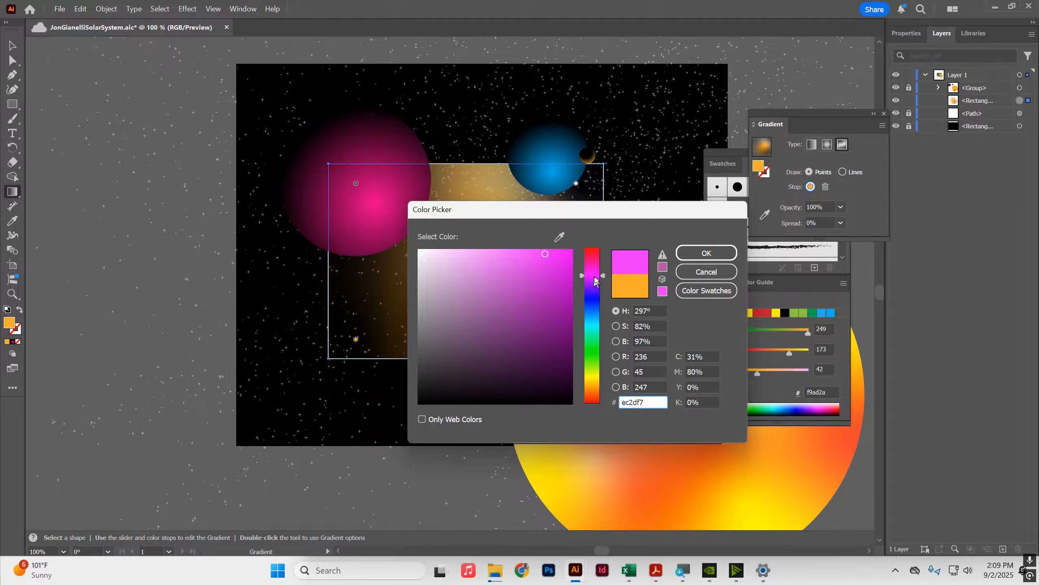
pyautogui.click(697, 254)
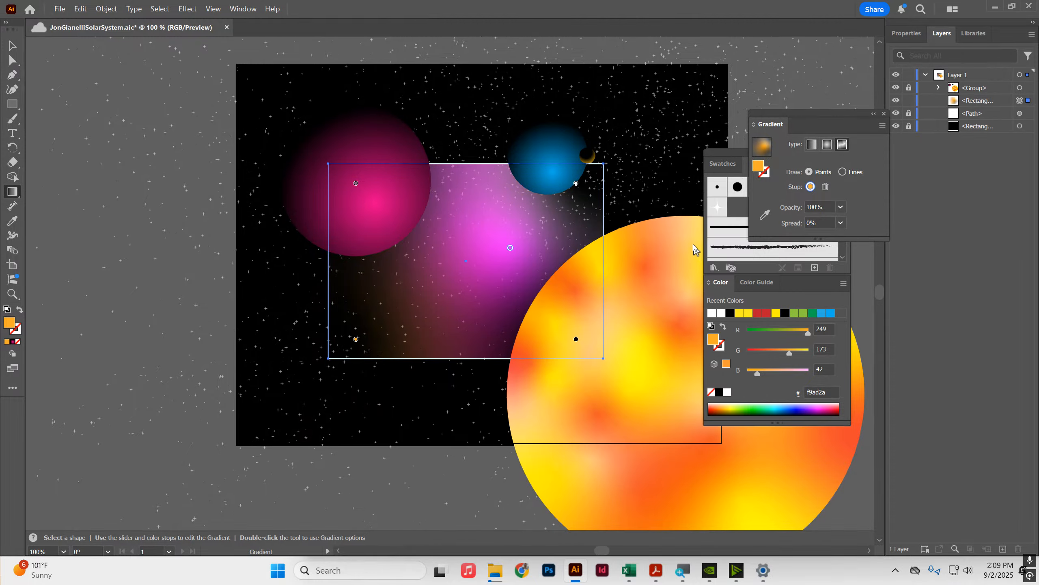
pyautogui.moveTo(511, 251); pyautogui.dragTo(514, 256)
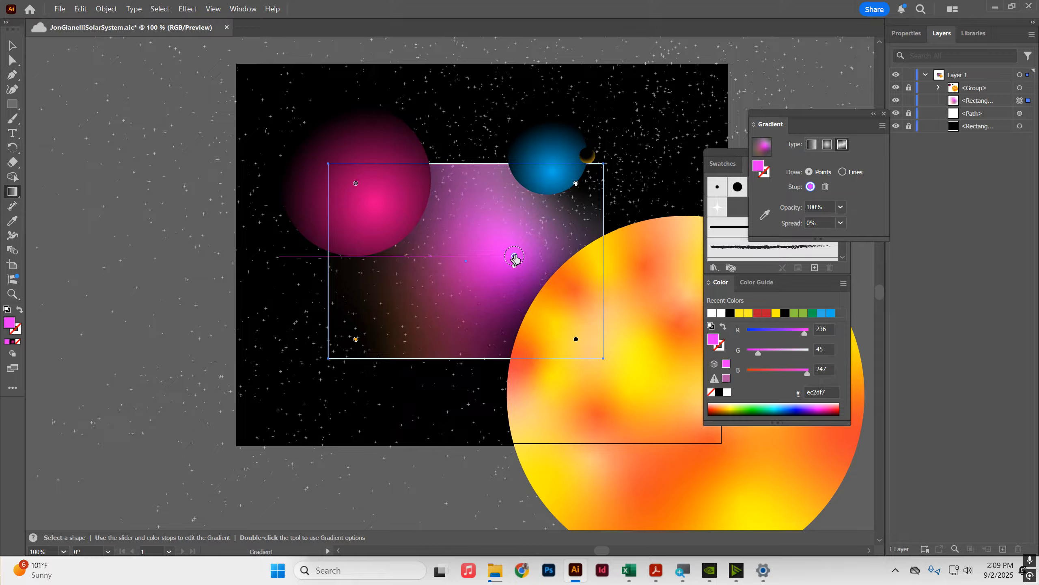
pyautogui.click(841, 209)
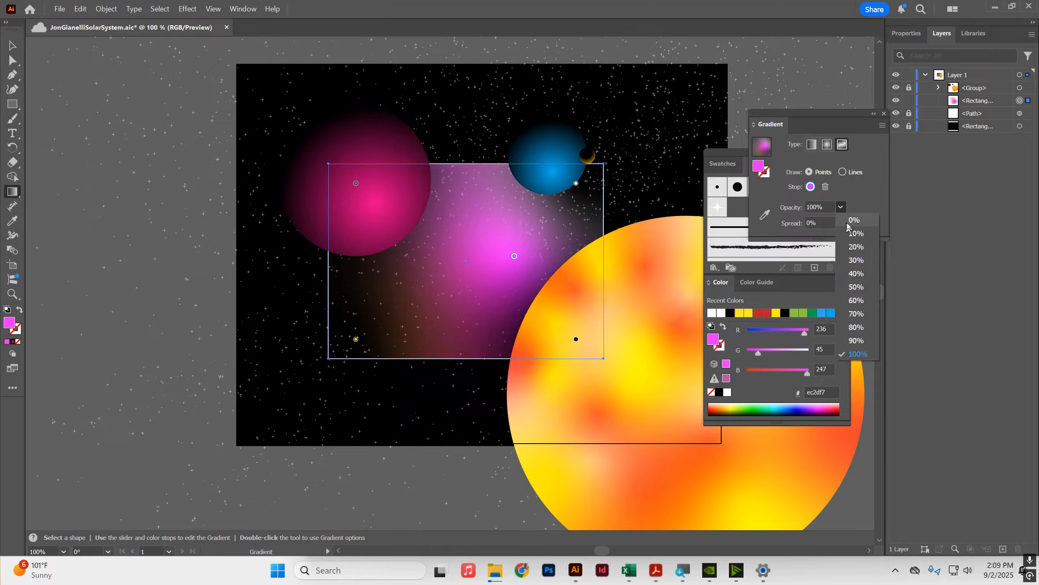
pyautogui.click(861, 293)
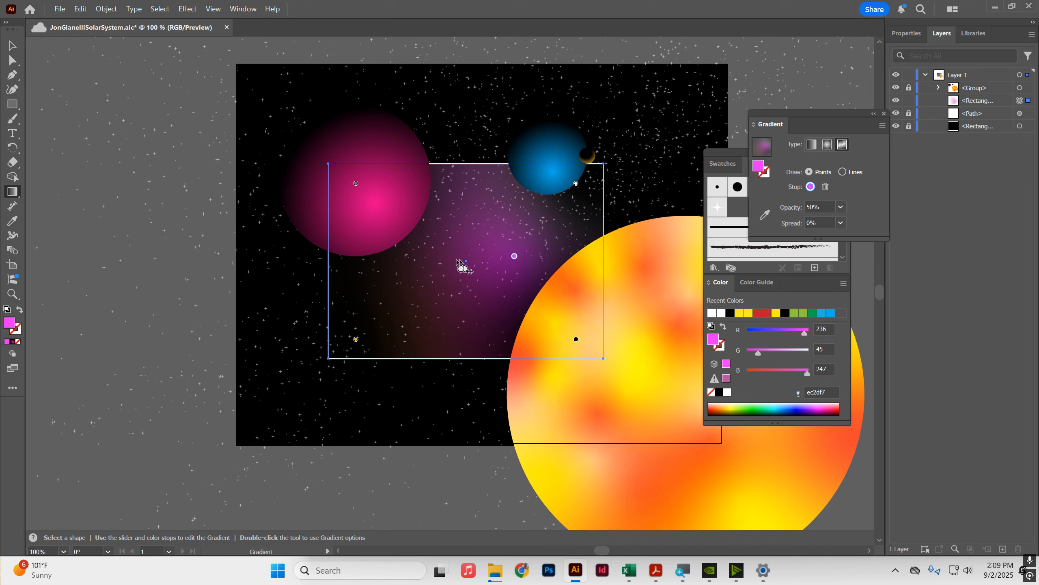
# Step: Add another gradient stop left of centre and colour it cyan (2fcff4)
pyautogui.click(422, 242)
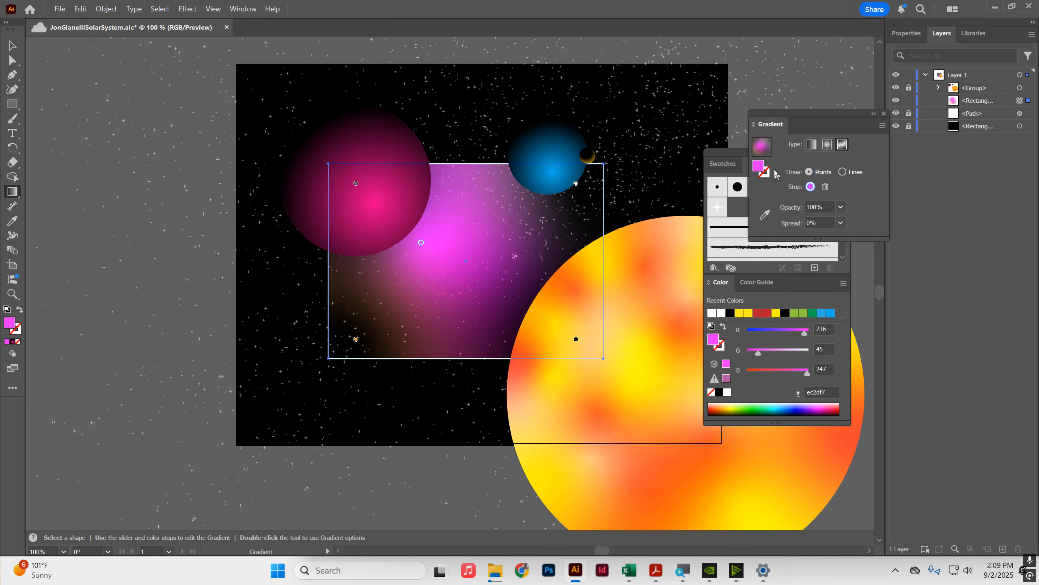
pyautogui.doubleClick(759, 167)
pyautogui.click(591, 322)
pyautogui.click(706, 253)
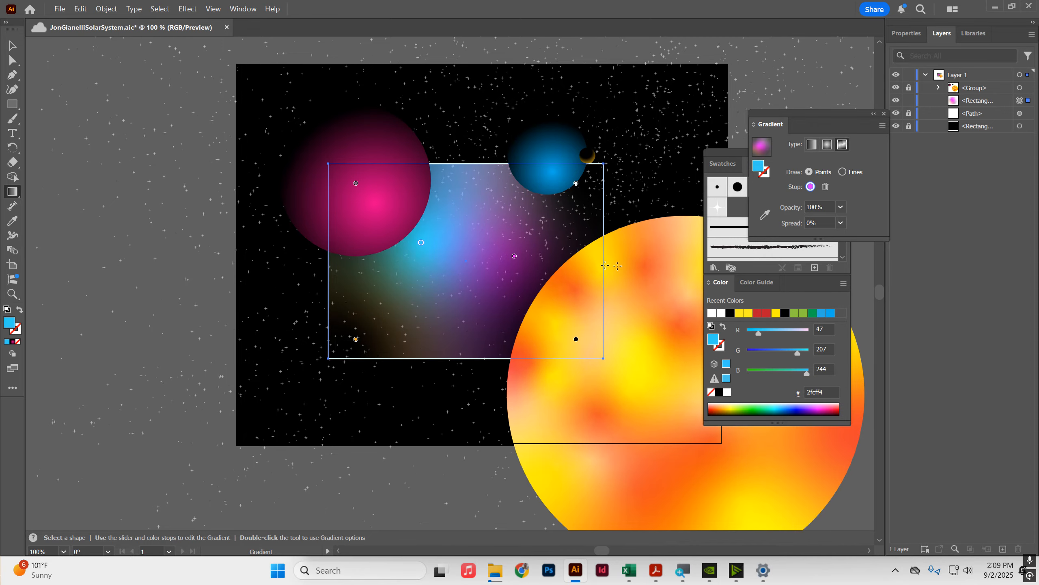
pyautogui.moveTo(422, 245)
pyautogui.mouseDown()
pyautogui.moveTo(415, 267)
pyautogui.moveTo(418, 256)
pyautogui.mouseUp()
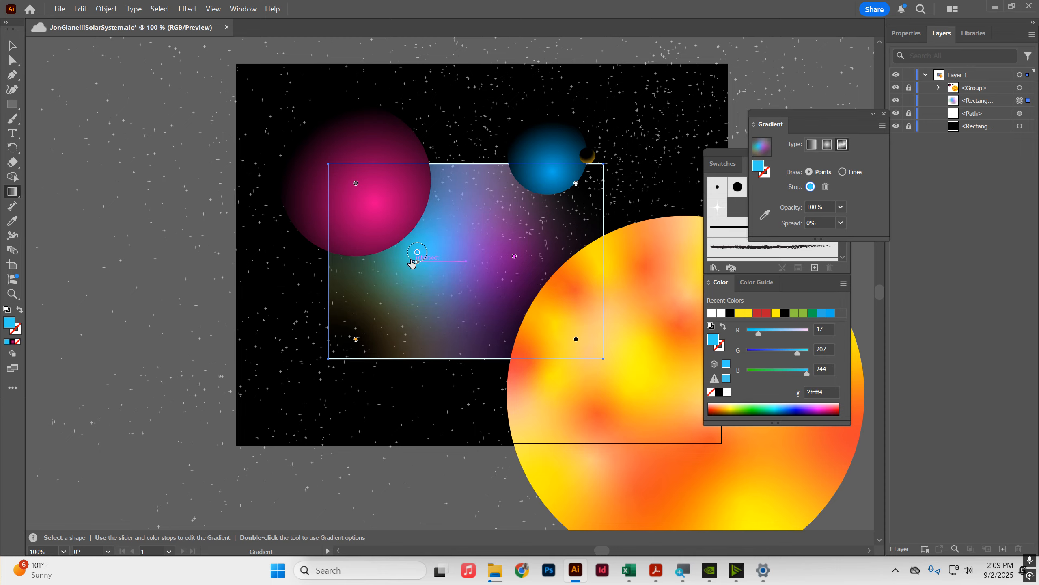
# Step: Add gradient stops on the rectangle's bottom and top edges and set each one's opacity to 0%
pyautogui.click(356, 340)
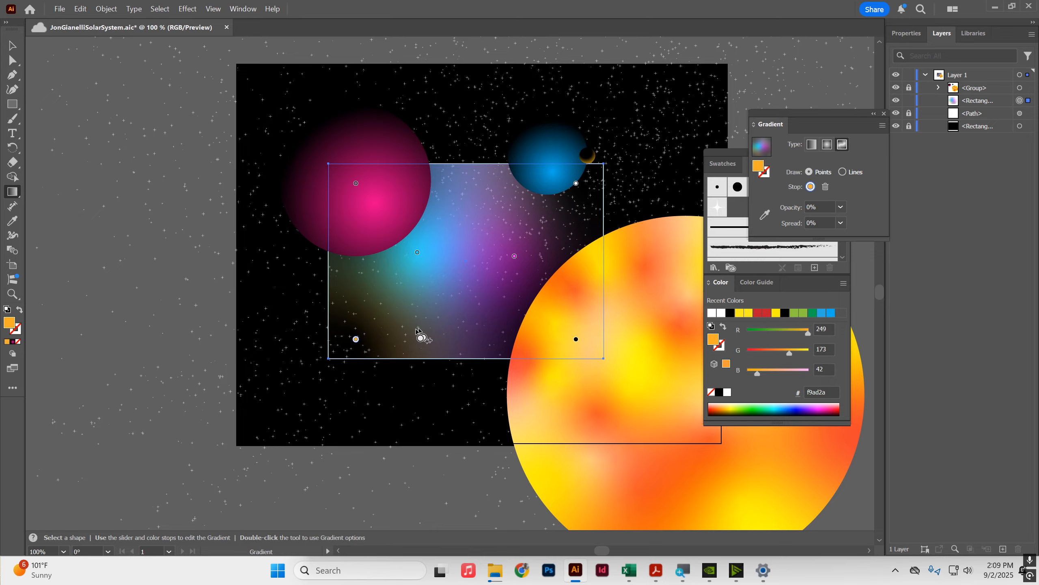
pyautogui.click(456, 342)
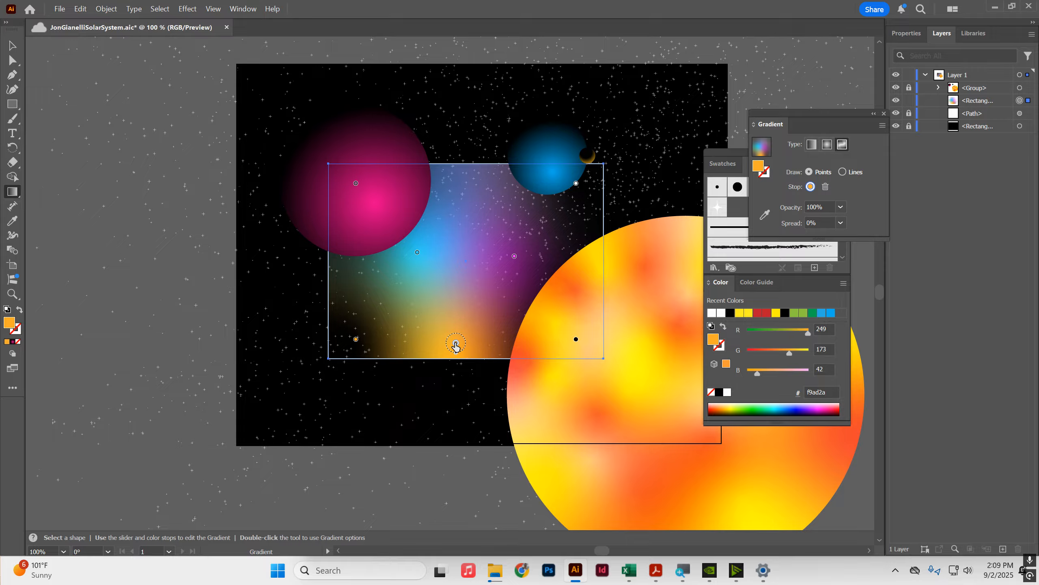
pyautogui.click(840, 207)
pyautogui.click(819, 221)
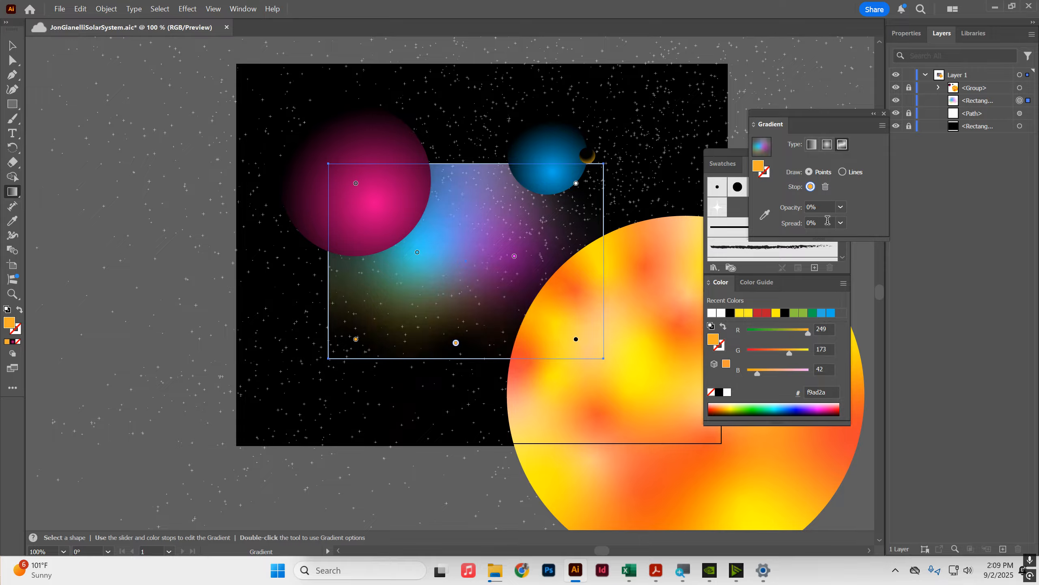
pyautogui.click(467, 168)
pyautogui.click(840, 207)
pyautogui.click(852, 221)
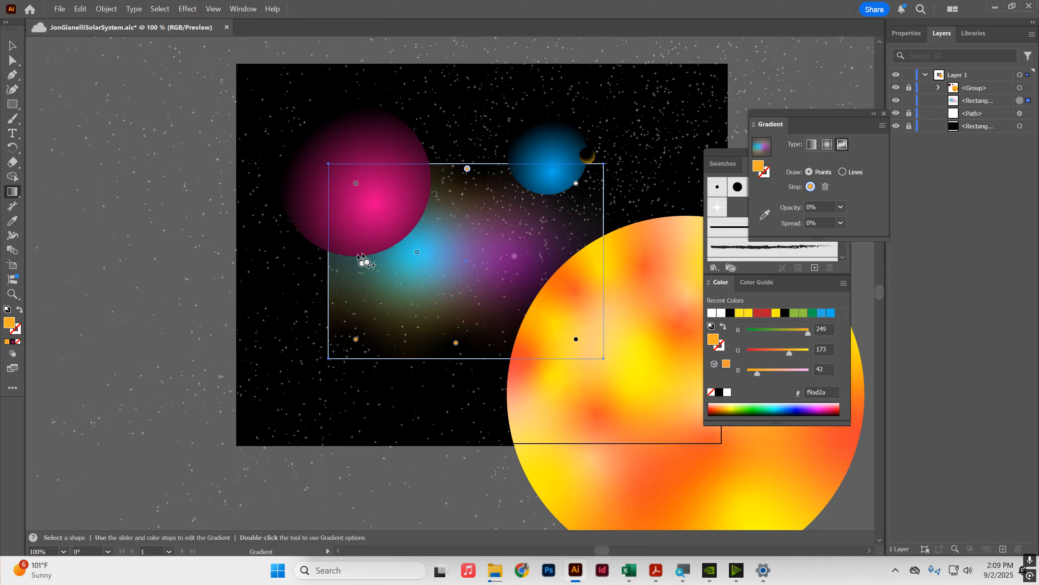
# Step: Add two more gradient stops on the rectangle's left side and set their opacity to 0%
pyautogui.click(434, 216)
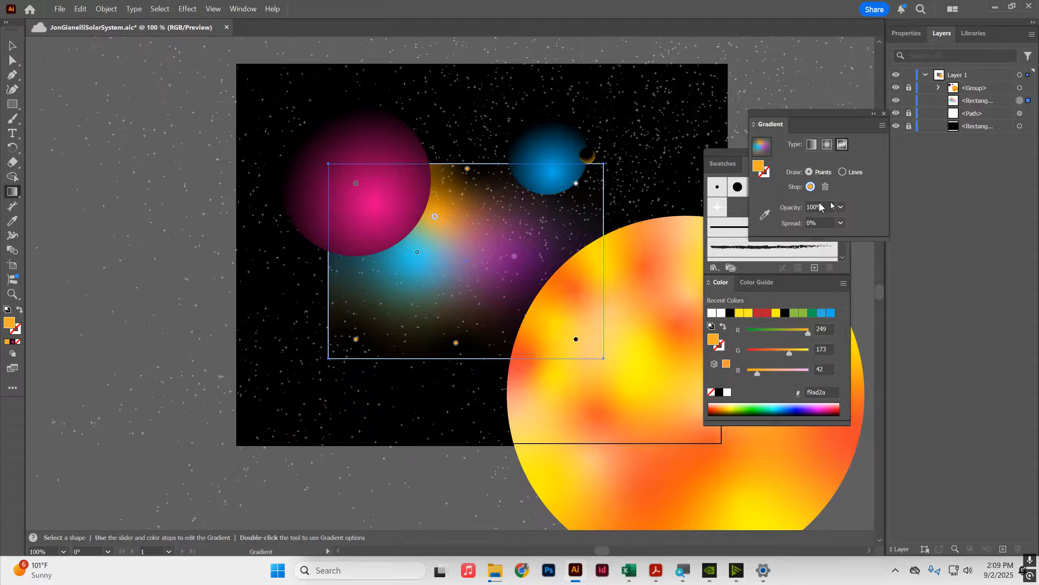
pyautogui.click(849, 209)
pyautogui.click(850, 221)
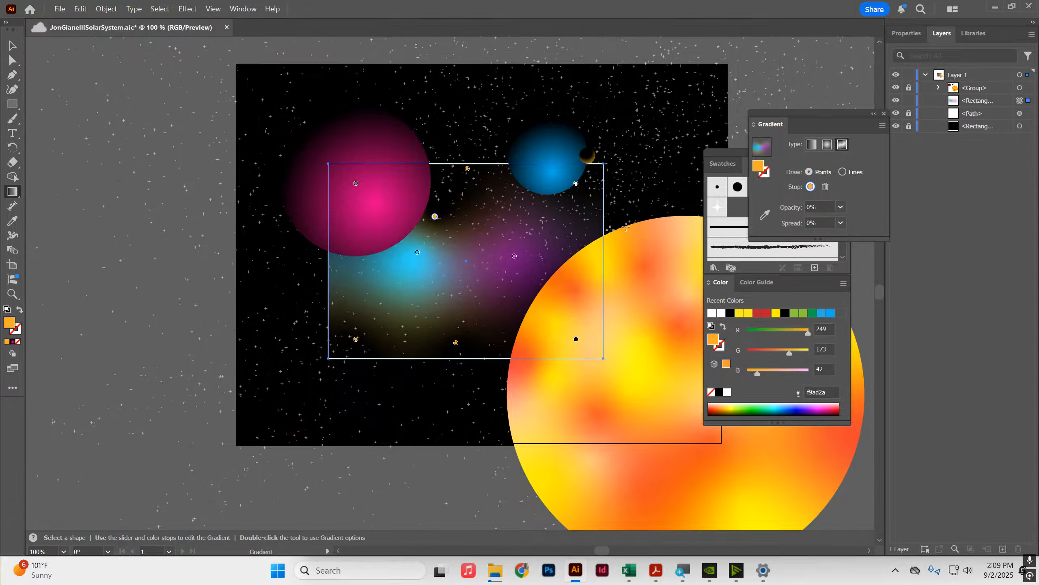
pyautogui.click(341, 262)
pyautogui.click(848, 207)
pyautogui.click(850, 221)
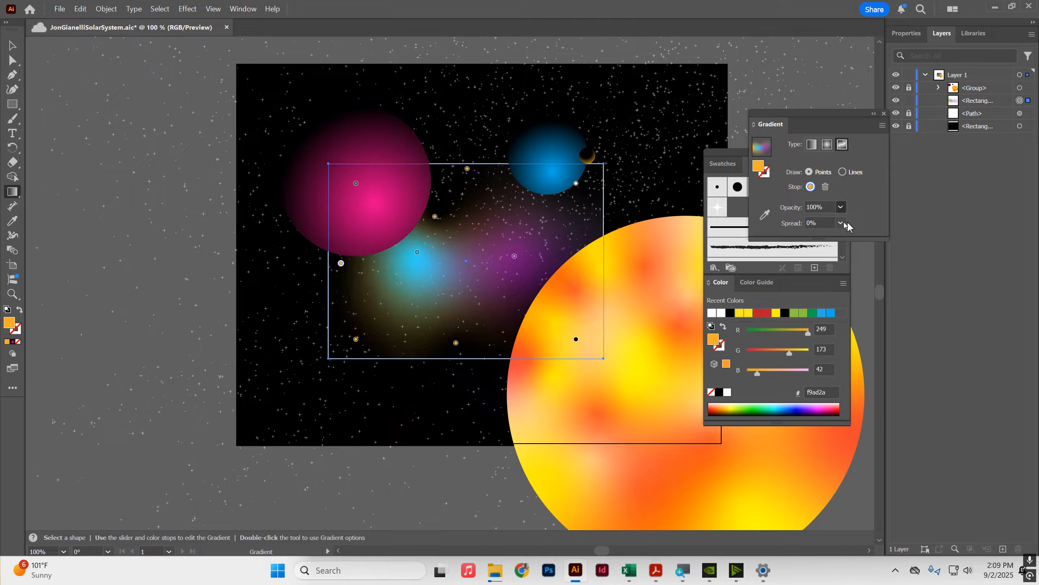
# Step: Set the overlay rectangle's opacity to 56% and move it down about 36 pt
pyautogui.click(12, 45)
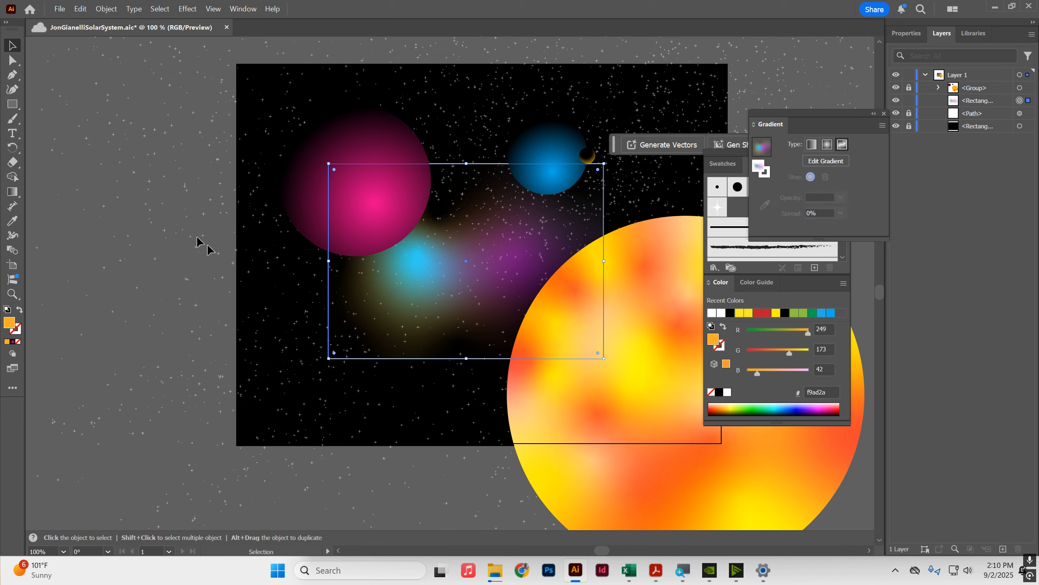
pyautogui.click(449, 271)
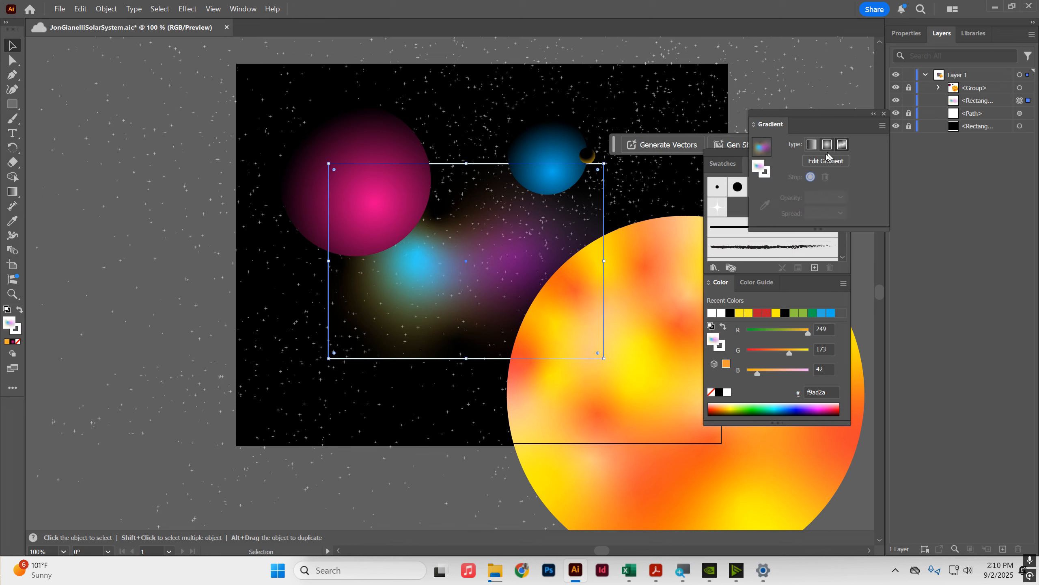
pyautogui.click(908, 37)
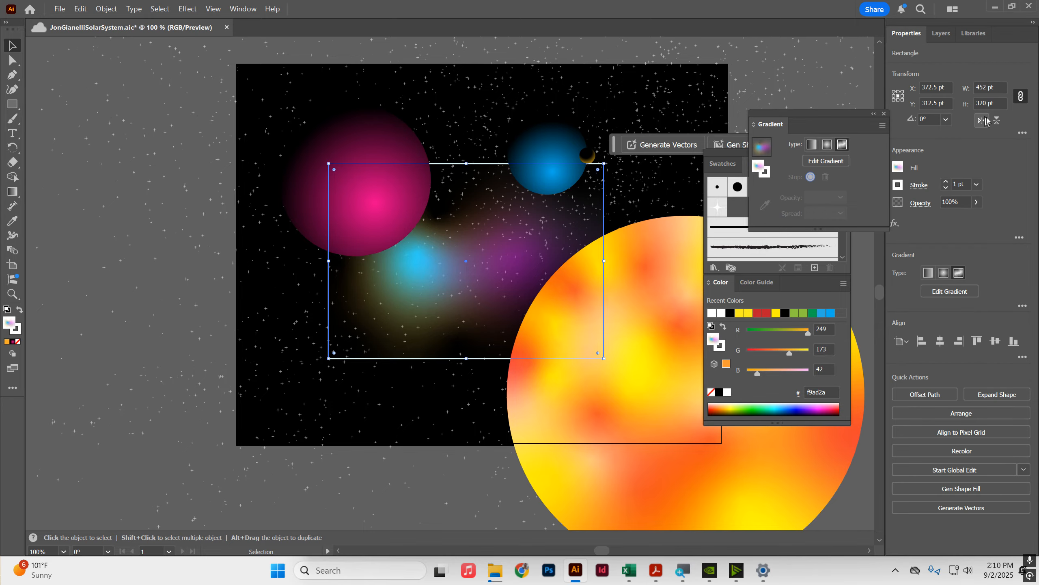
pyautogui.click(976, 205)
pyautogui.moveTo(976, 217); pyautogui.dragTo(954, 221)
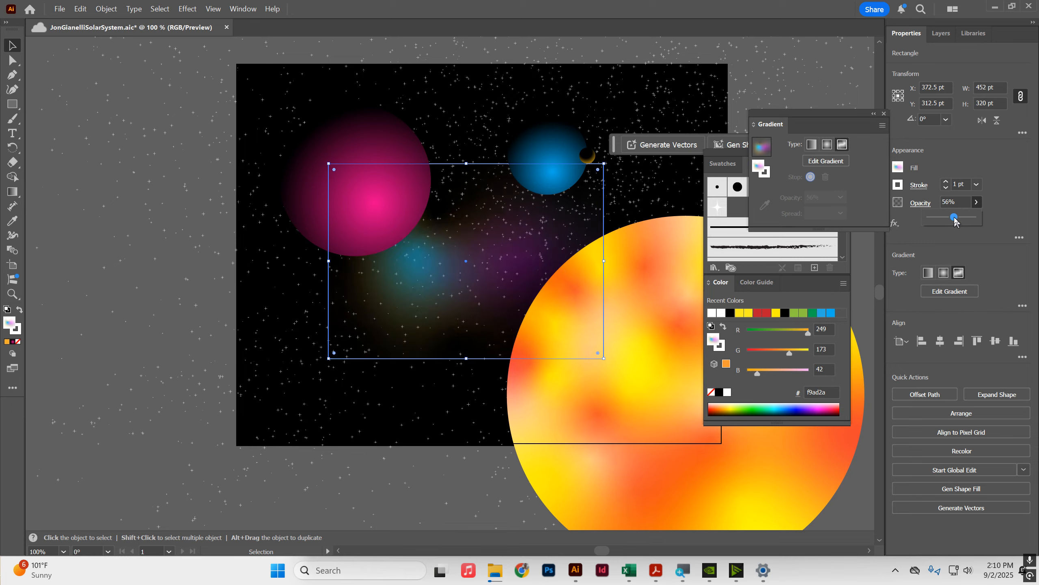
pyautogui.click(181, 179)
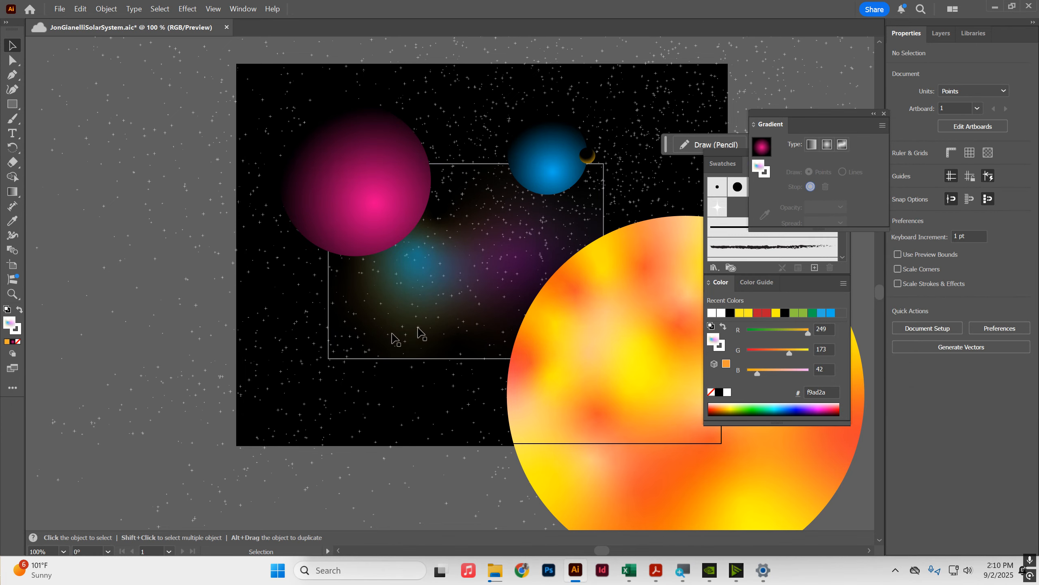
pyautogui.moveTo(426, 267)
pyautogui.mouseDown()
pyautogui.moveTo(427, 303)
pyautogui.moveTo(426, 267)
pyautogui.mouseUp()
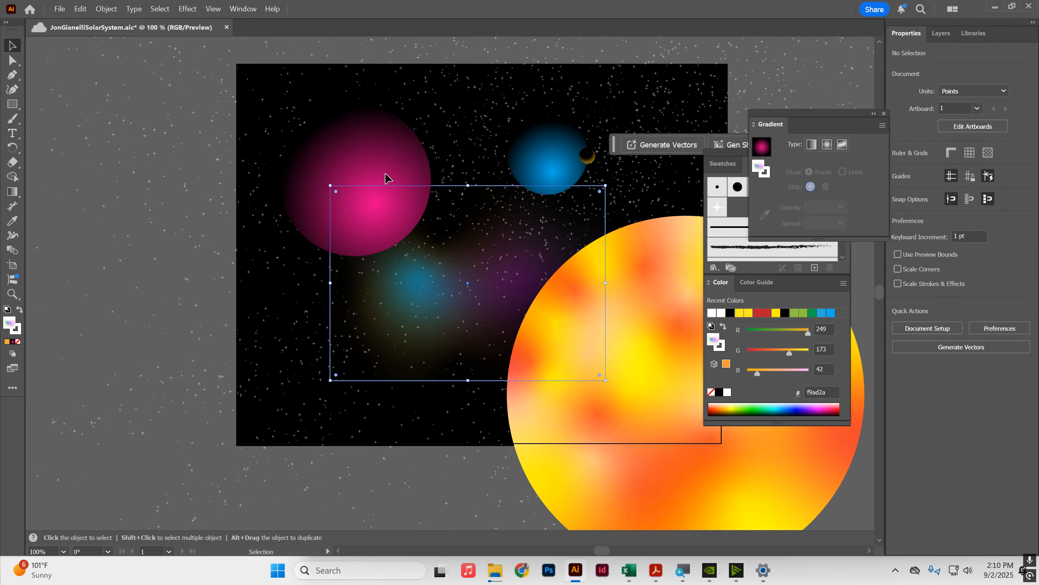
pyautogui.click(941, 33)
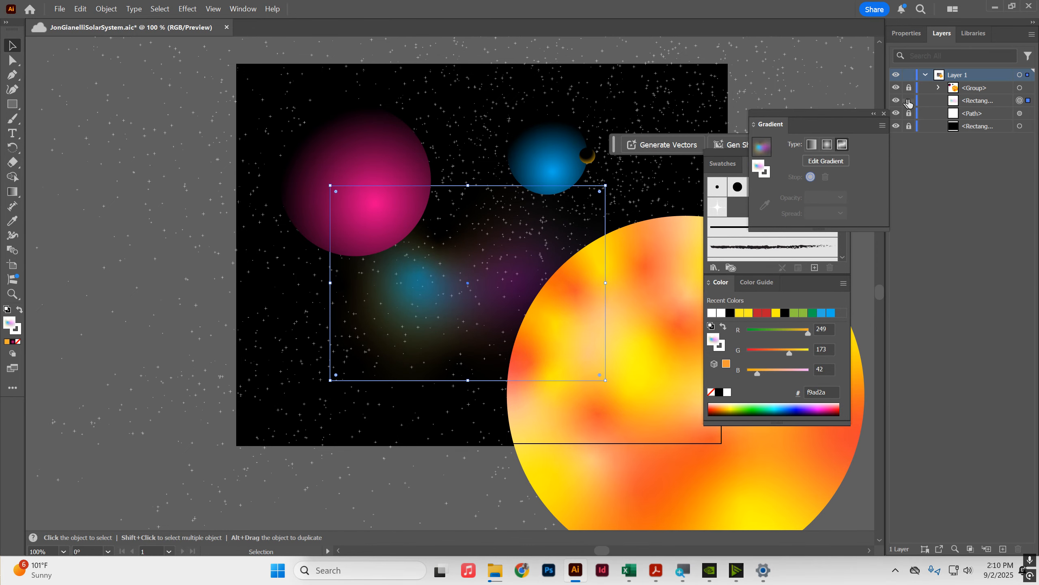
pyautogui.click(906, 101)
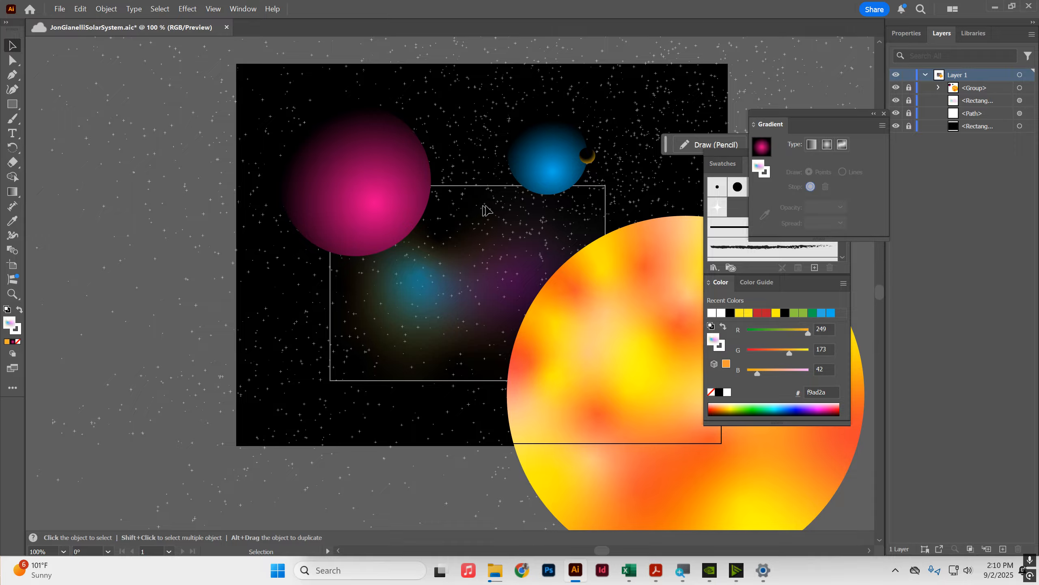
pyautogui.click(909, 100)
# Step: Remove the stroke from the overlay rectangle
pyautogui.click(443, 201)
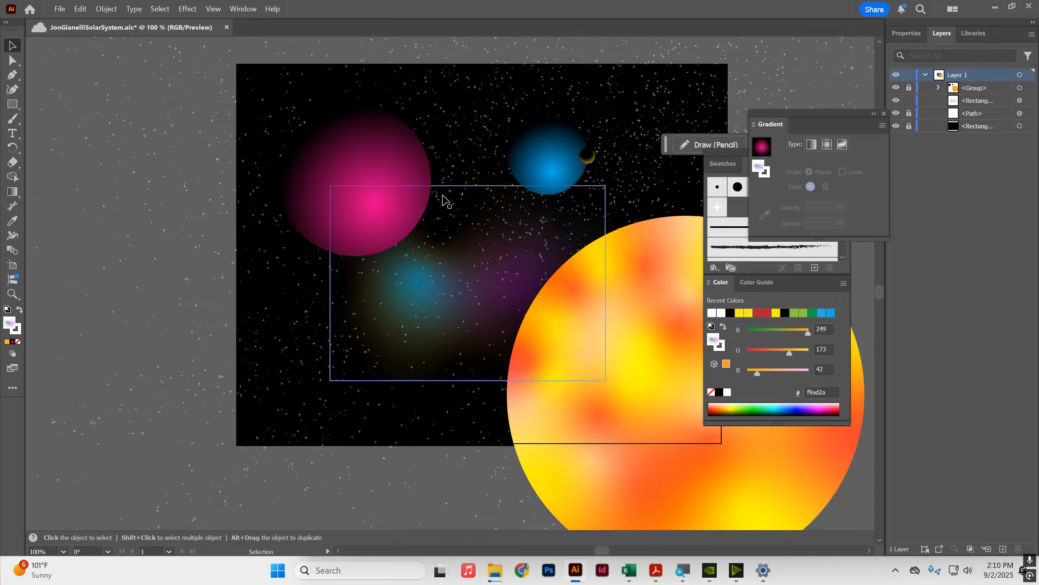
pyautogui.click(911, 33)
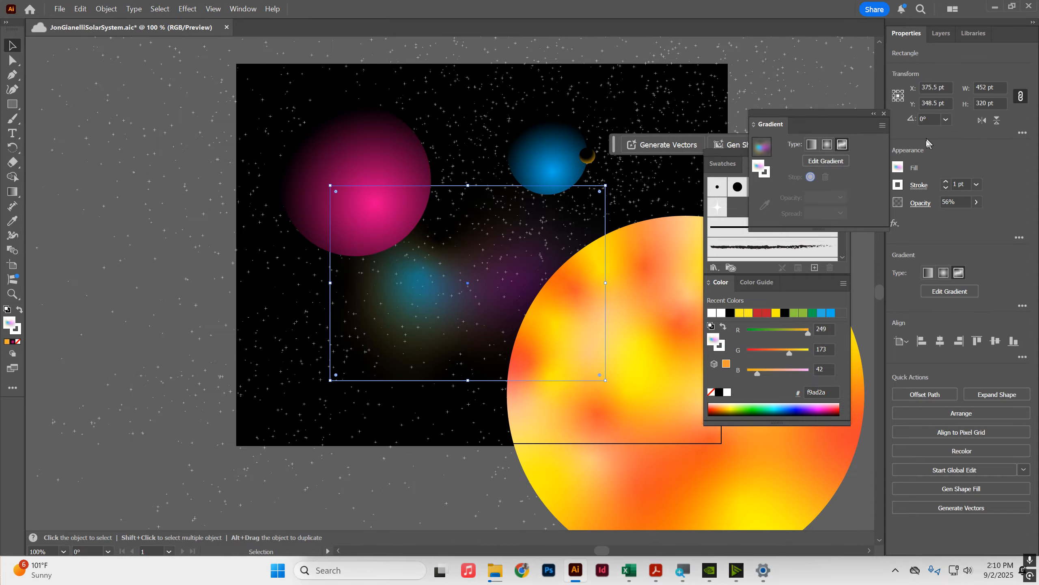
pyautogui.click(898, 185)
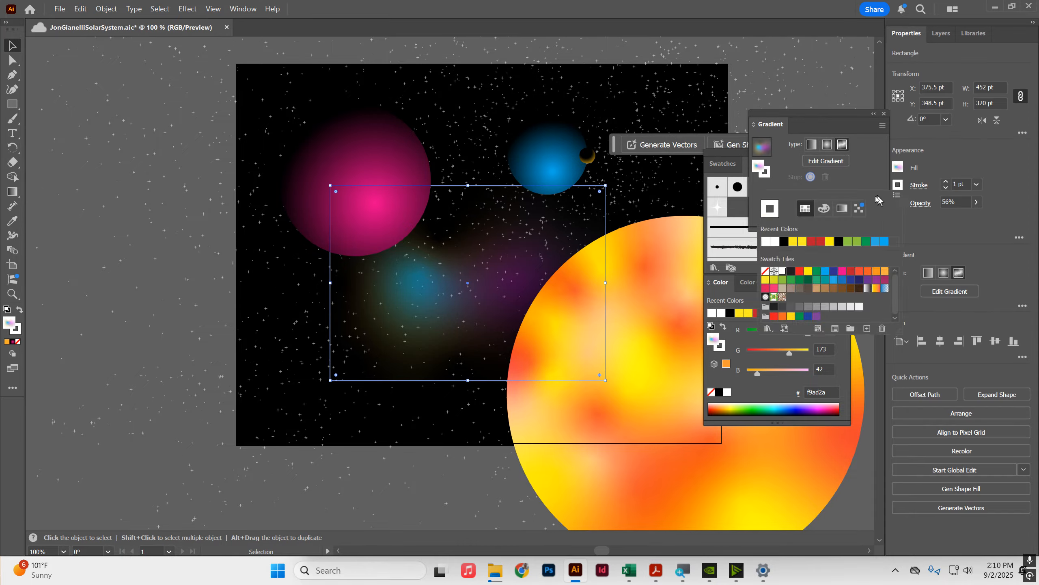
pyautogui.click(764, 271)
# Step: Deselect everything and save the document
pyautogui.click(941, 33)
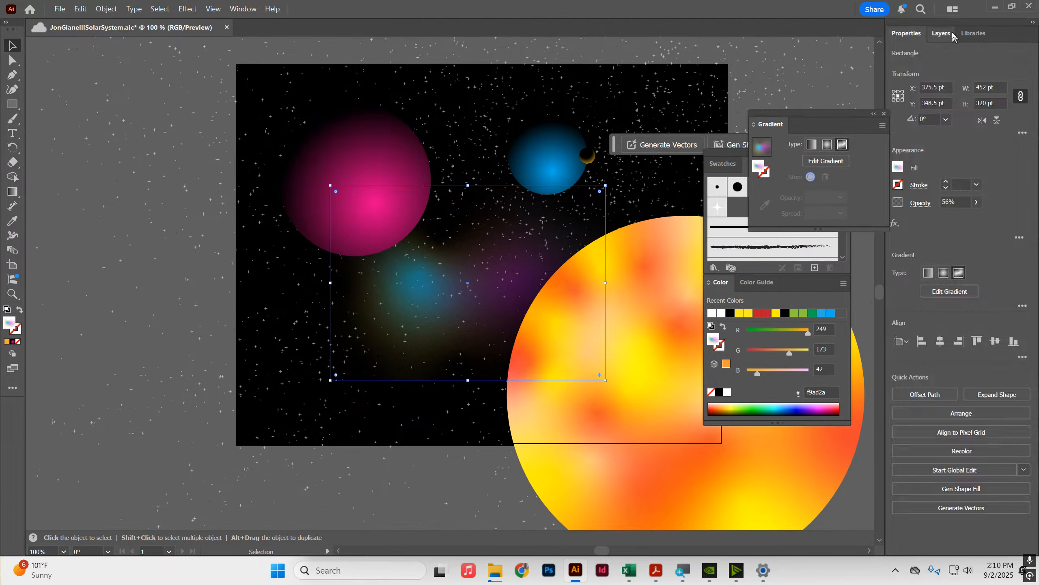
pyautogui.click(512, 102)
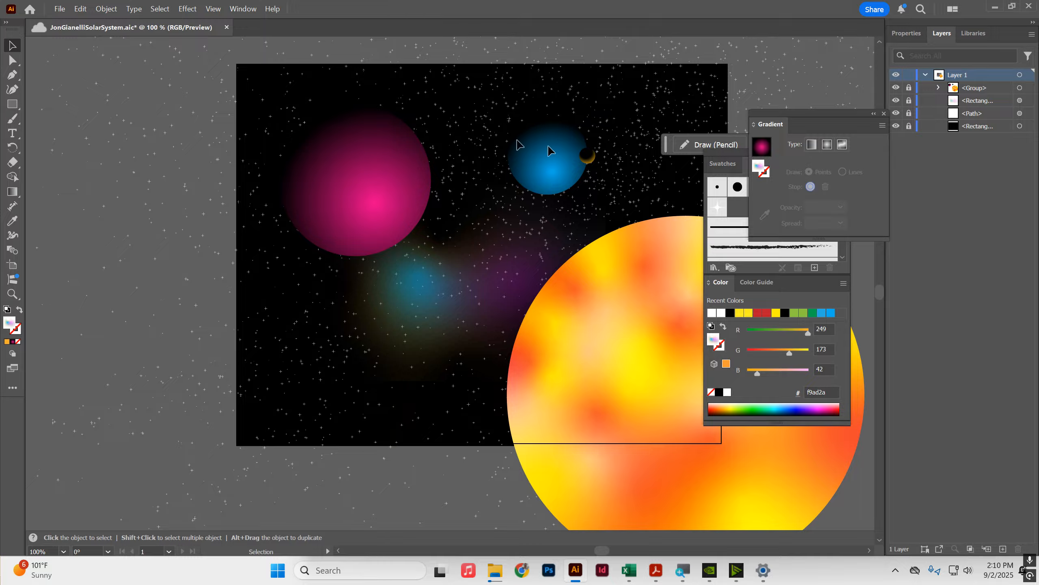
pyautogui.press('a')
pyautogui.hotkey('ctrl', 's')
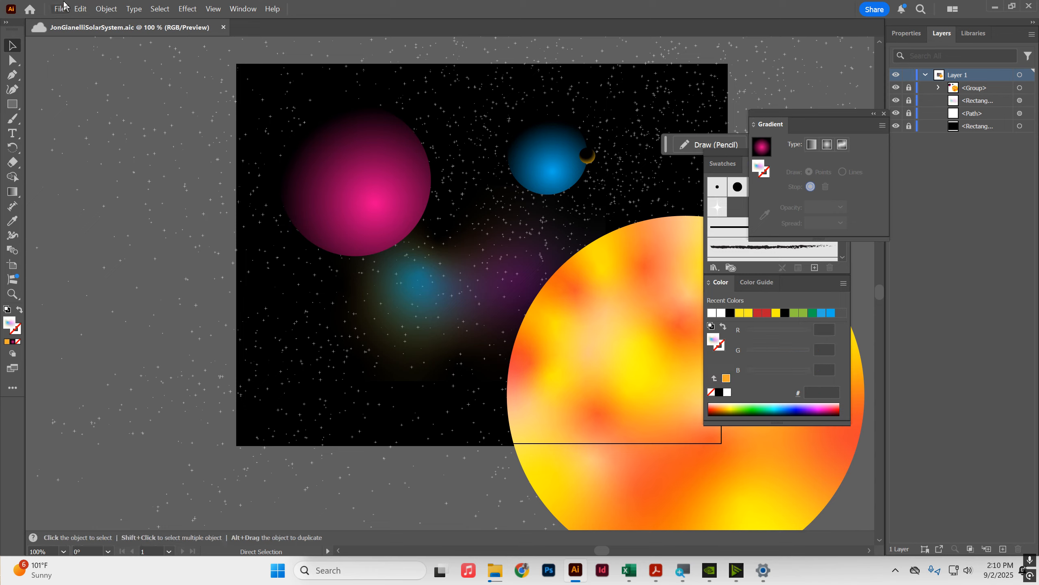